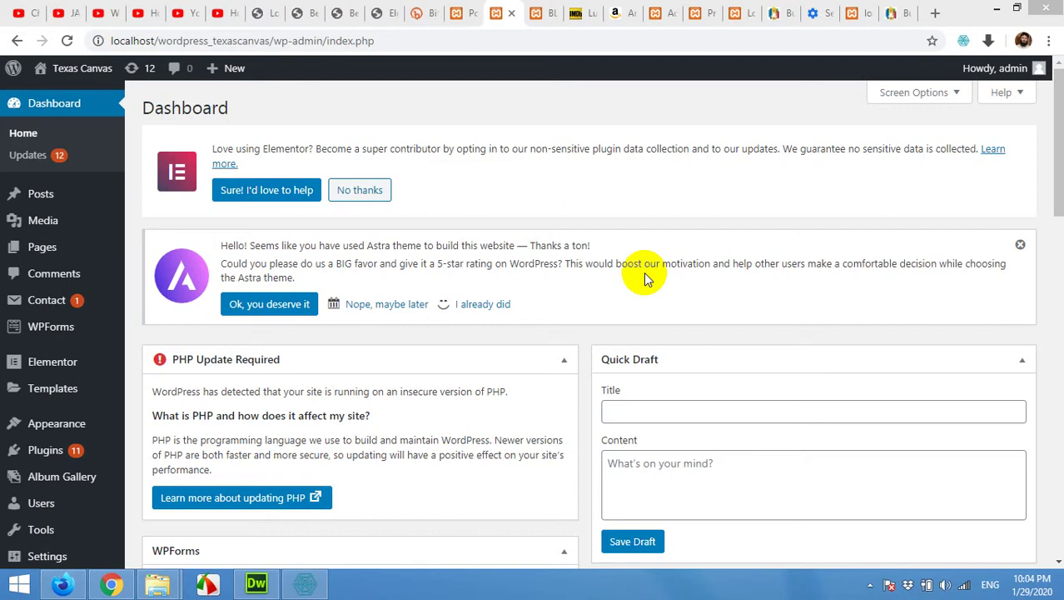
Step: Examine the site's Blog page, including the featured posts and the three-column grid of post cards
{"action": "left_click", "coordinate": [539, 12]}
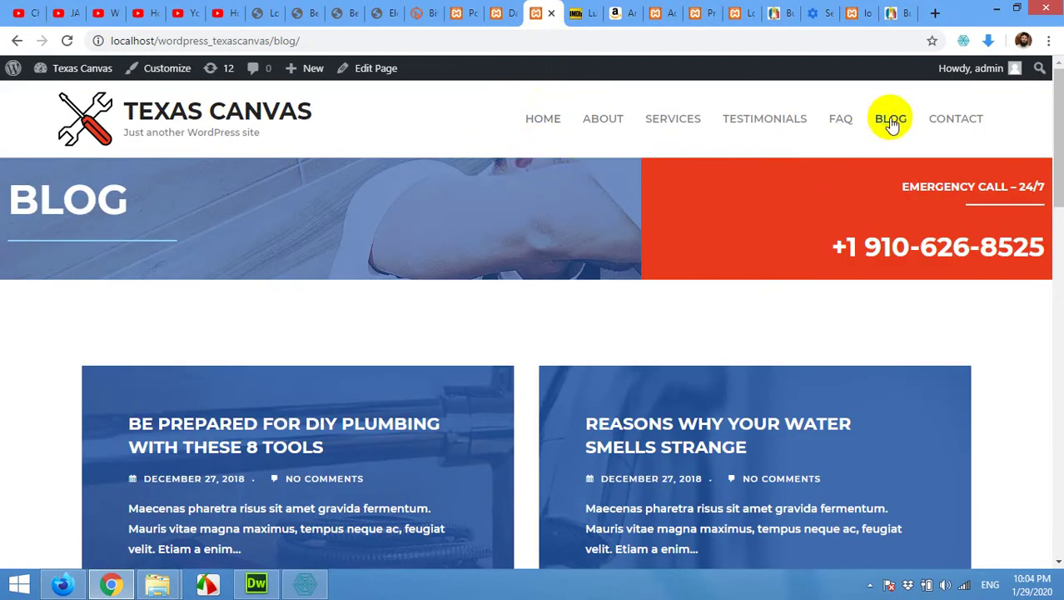
{"action": "scroll", "coordinate": [277, 278], "scroll_direction": "down", "scroll_amount": 5}
{"action": "scroll", "coordinate": [344, 355], "scroll_direction": "down", "scroll_amount": 2}
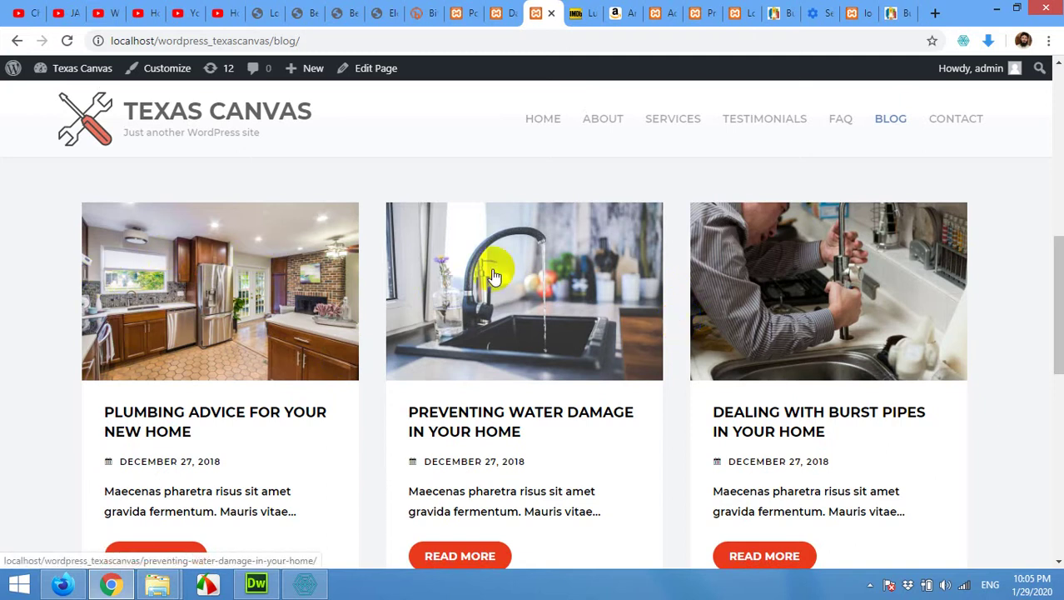
{"action": "scroll", "coordinate": [799, 309], "scroll_direction": "down", "scroll_amount": 5}
{"action": "scroll", "coordinate": [565, 343], "scroll_direction": "up", "scroll_amount": 1}
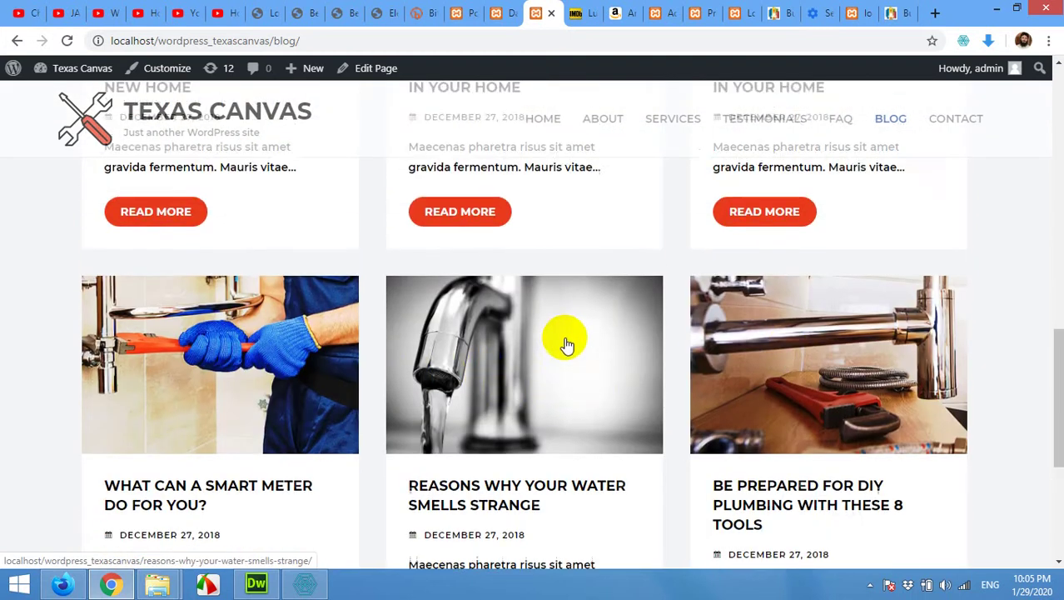
{"action": "scroll", "coordinate": [541, 340], "scroll_direction": "down", "scroll_amount": 8}
{"action": "scroll", "coordinate": [345, 296], "scroll_direction": "up", "scroll_amount": 12}
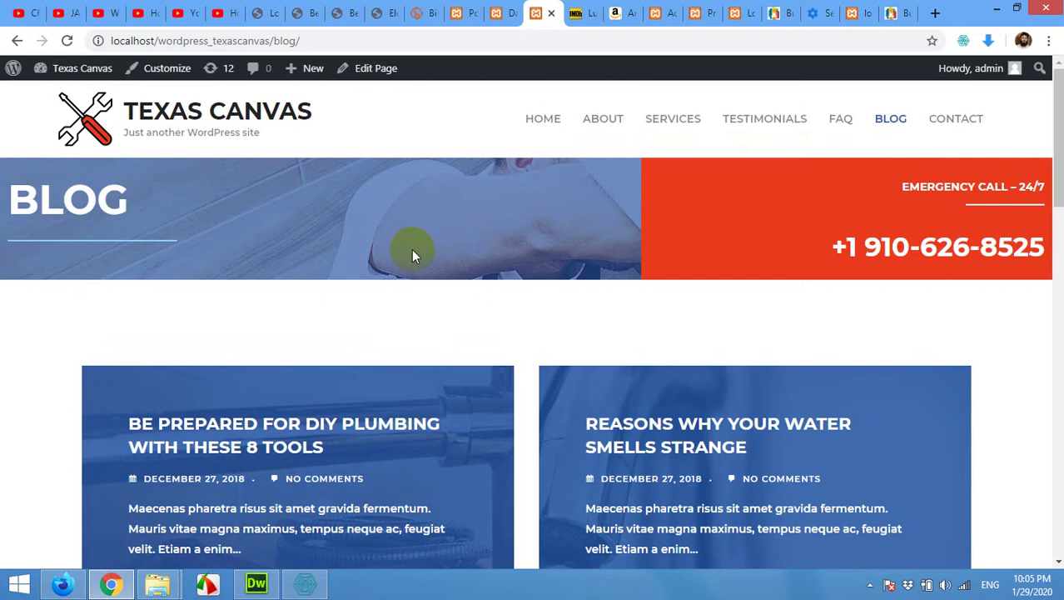
{"action": "scroll", "coordinate": [417, 272], "scroll_direction": "down", "scroll_amount": 3}
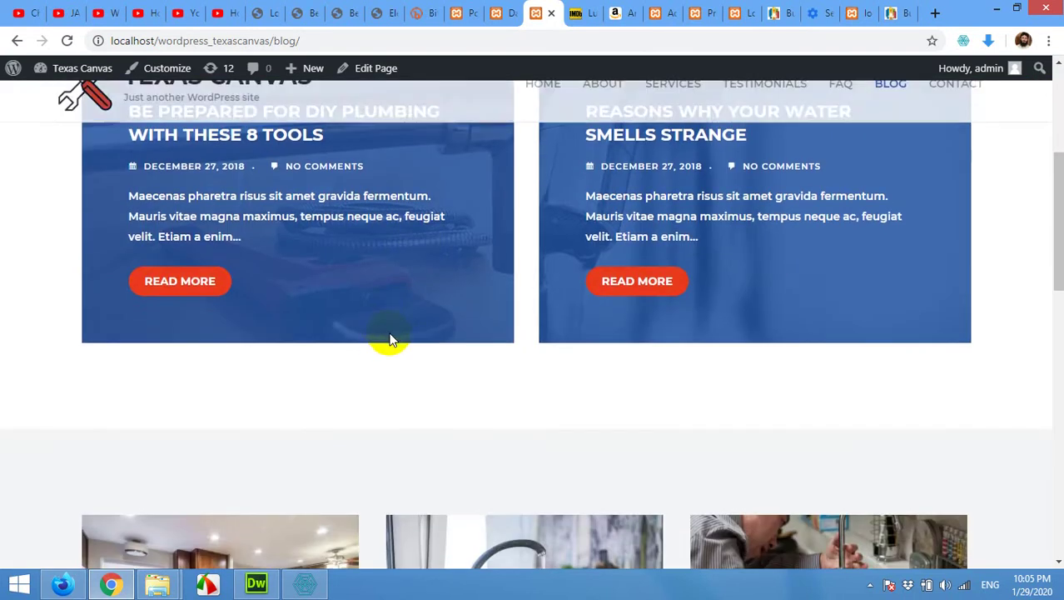
{"action": "scroll", "coordinate": [424, 351], "scroll_direction": "up", "scroll_amount": 3}
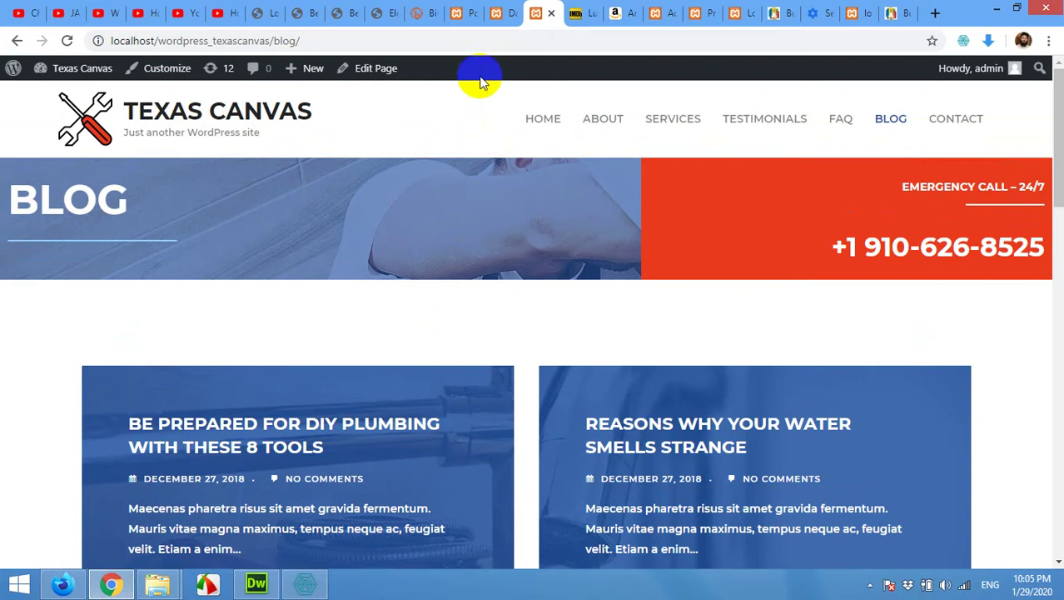
Step: Open the page for adding plugins in the WordPress admin and search for "the post grid"
{"action": "left_click", "coordinate": [495, 17]}
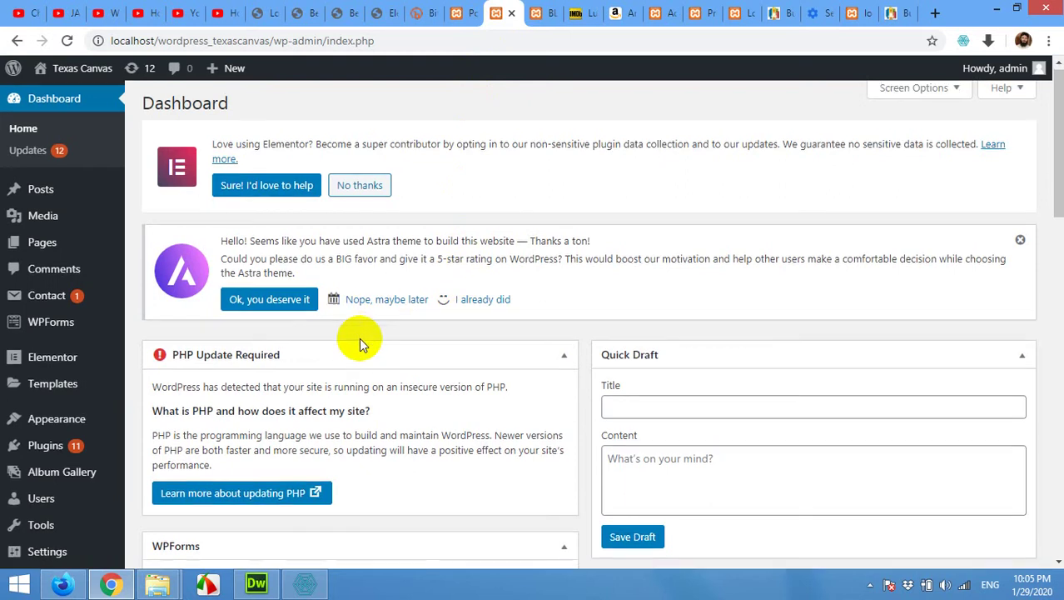
{"action": "scroll", "coordinate": [359, 338], "scroll_direction": "down", "scroll_amount": 2}
{"action": "mouse_move", "coordinate": [53, 363]}
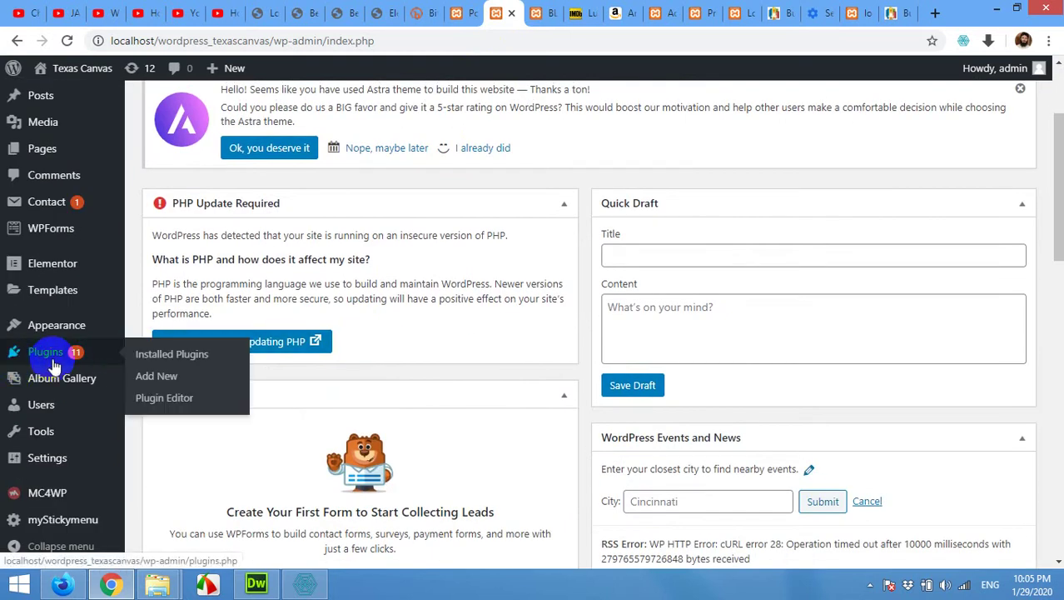
{"action": "left_click", "coordinate": [163, 381]}
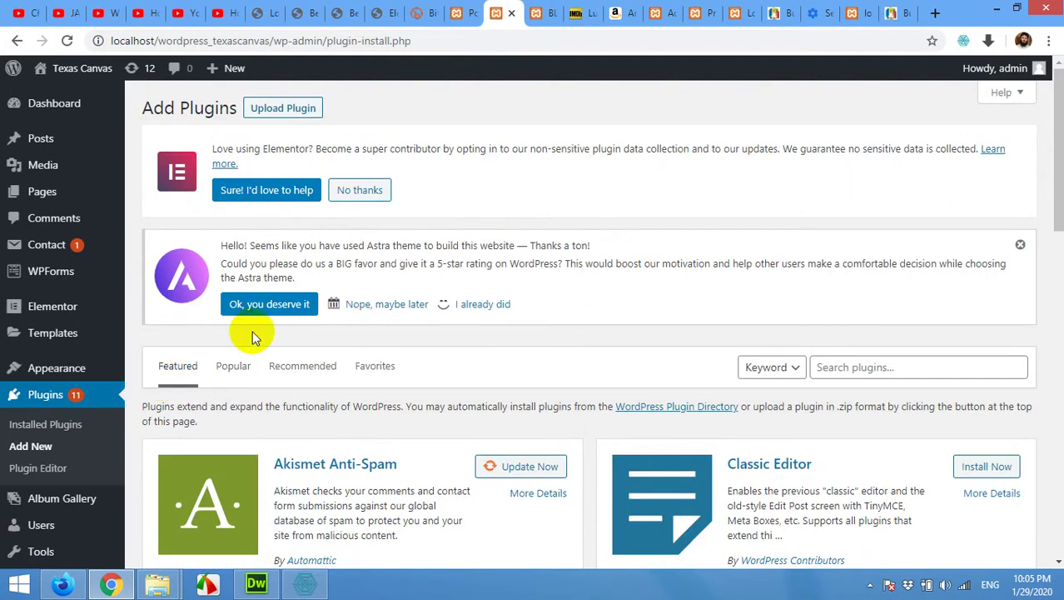
{"action": "left_click", "coordinate": [845, 365]}
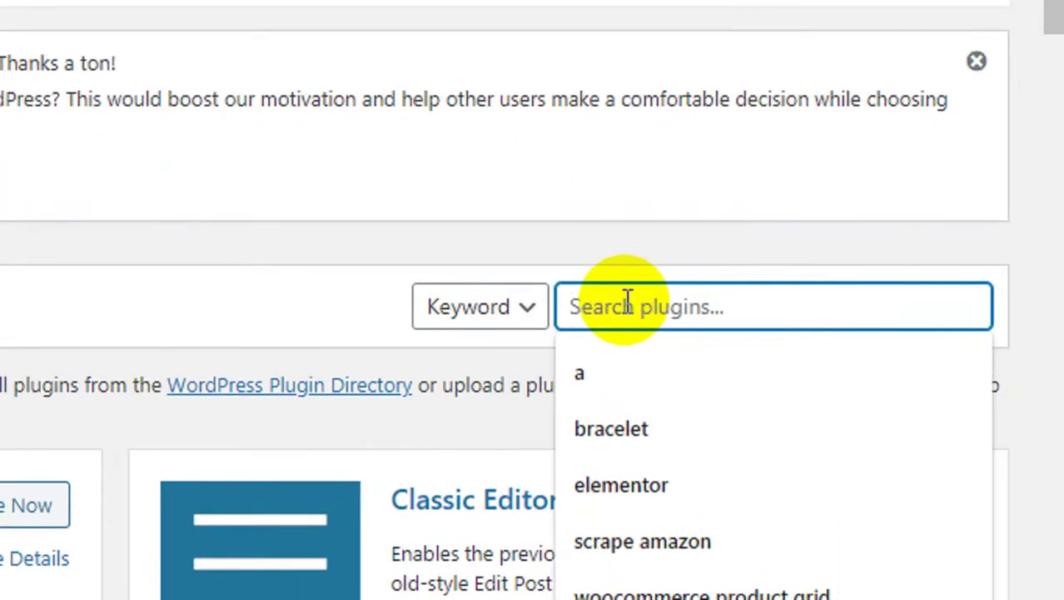
{"action": "type", "text": "the p"}
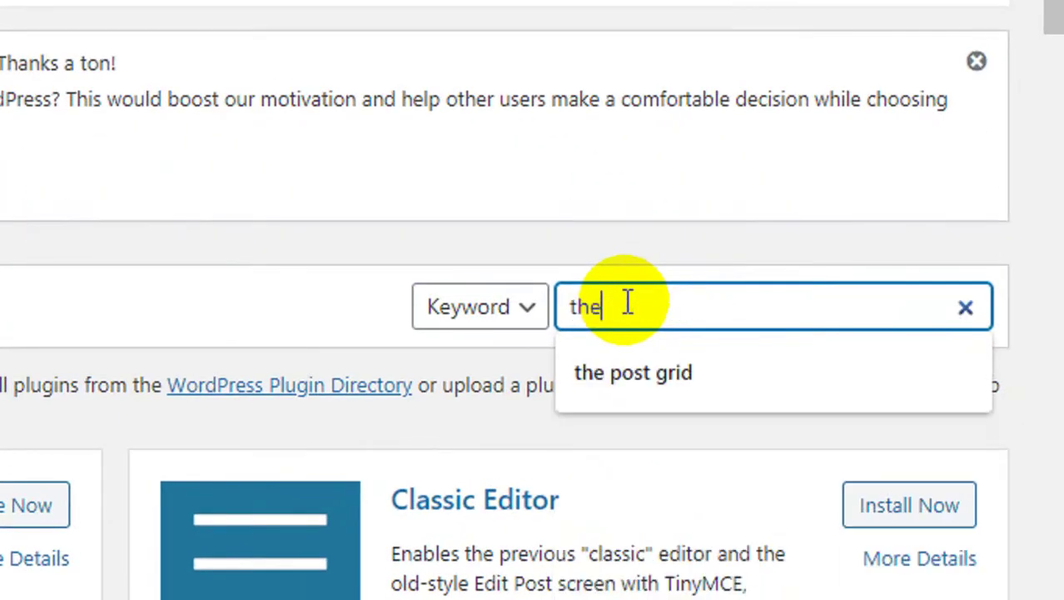
{"action": "type", "text": "ost grid"}
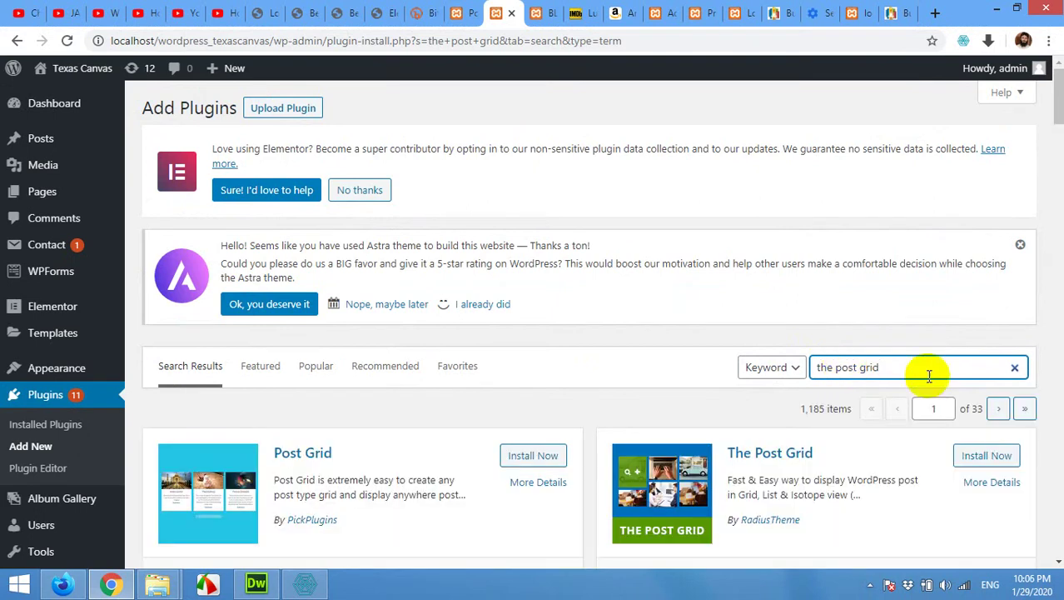
Step: Install The Post Grid plugin by RadiusTheme from the search results
{"action": "scroll", "coordinate": [717, 383], "scroll_direction": "down", "scroll_amount": 1}
{"action": "scroll", "coordinate": [648, 341], "scroll_direction": "down", "scroll_amount": 1}
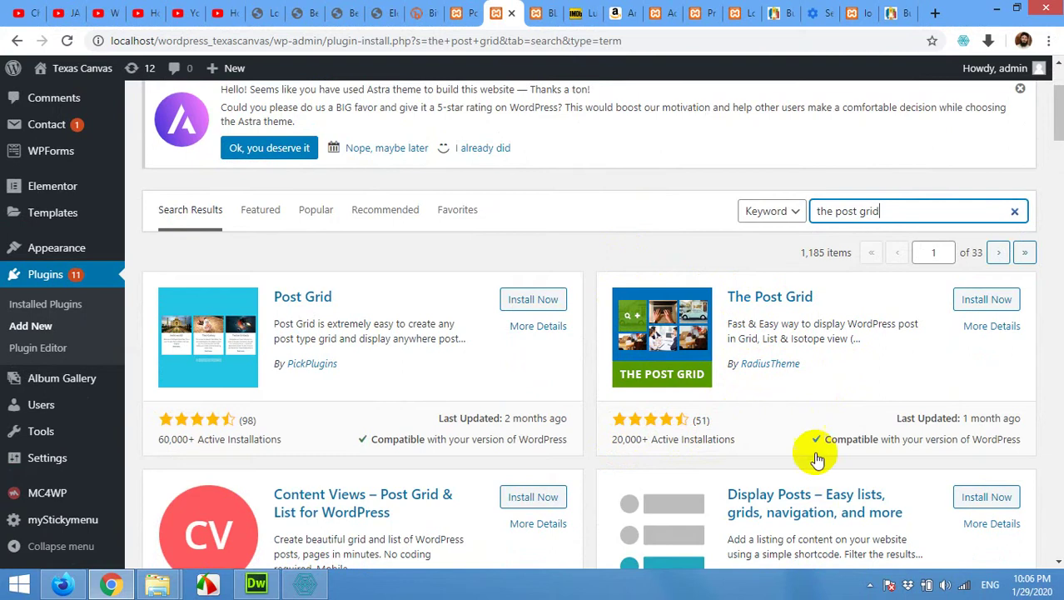
{"action": "left_click", "coordinate": [972, 306]}
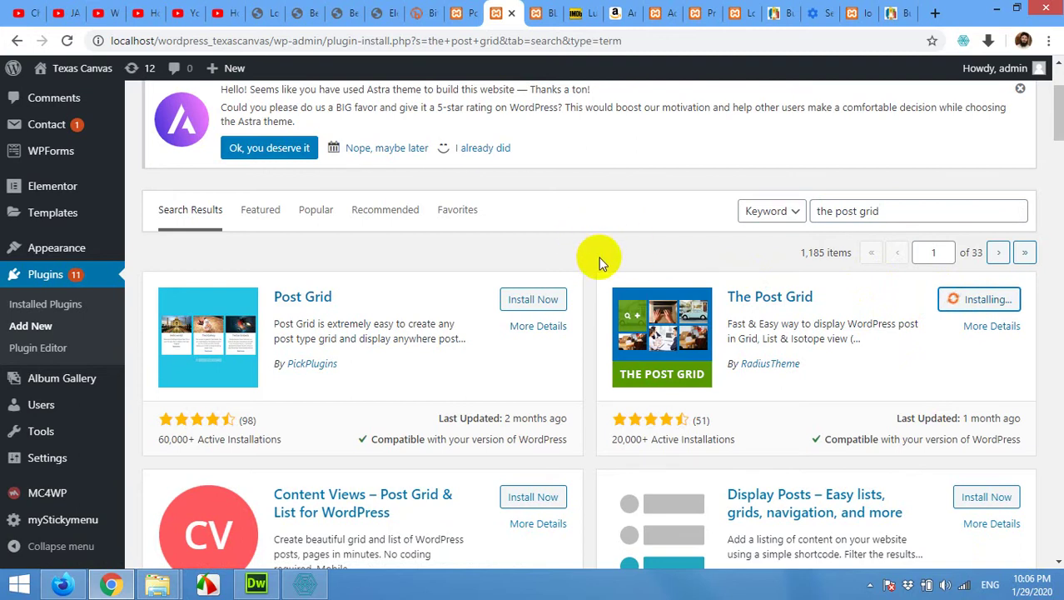
Step: View the web hosting link in the sticky menu video's YouTube description and return to the plugin installation page
{"action": "left_click", "coordinate": [221, 13]}
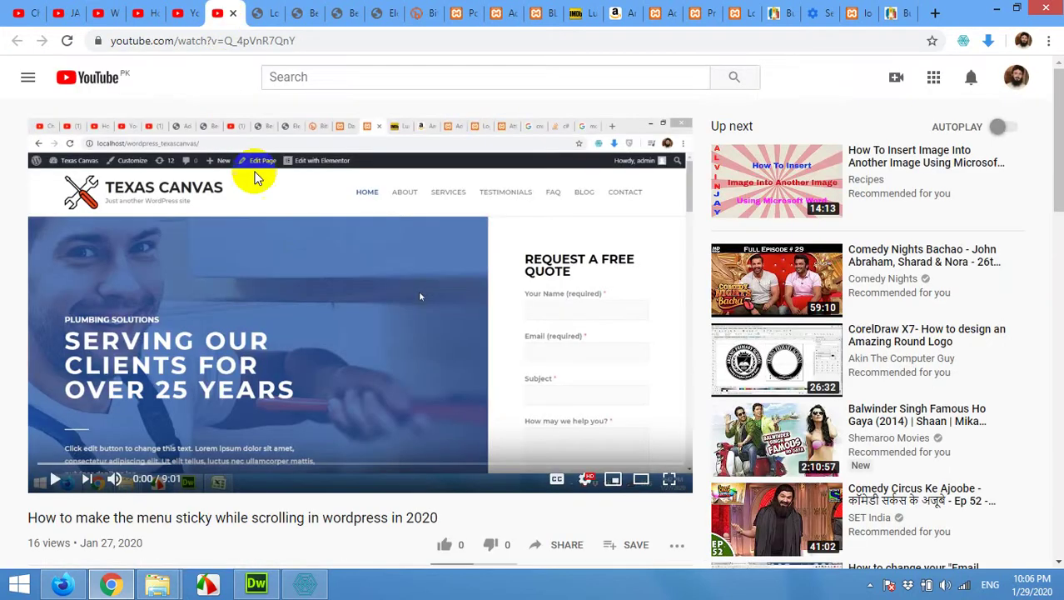
{"action": "scroll", "coordinate": [275, 258], "scroll_direction": "down", "scroll_amount": 2}
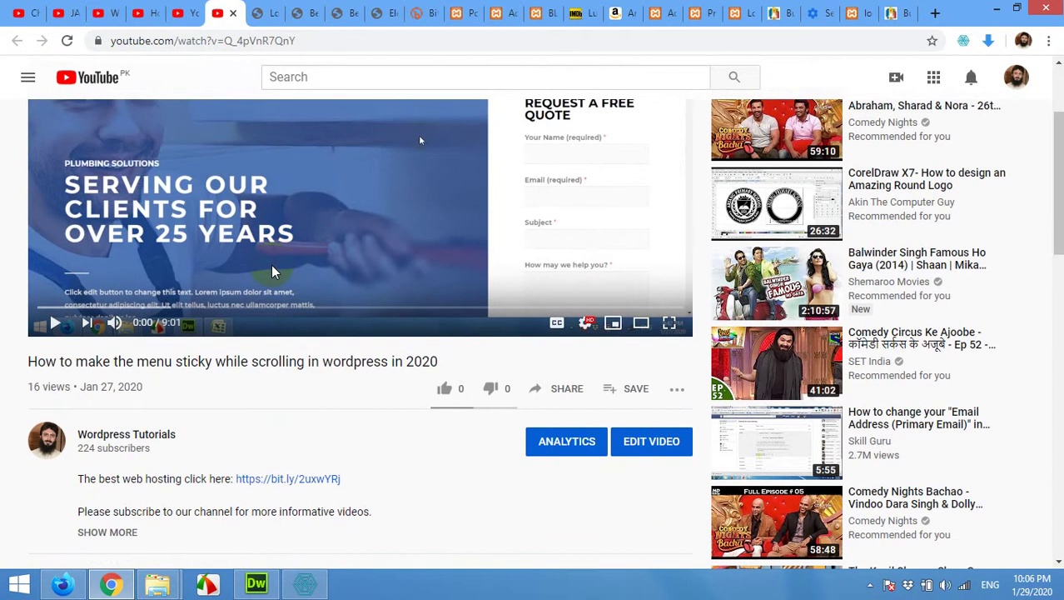
{"action": "scroll", "coordinate": [275, 272], "scroll_direction": "down", "scroll_amount": 2}
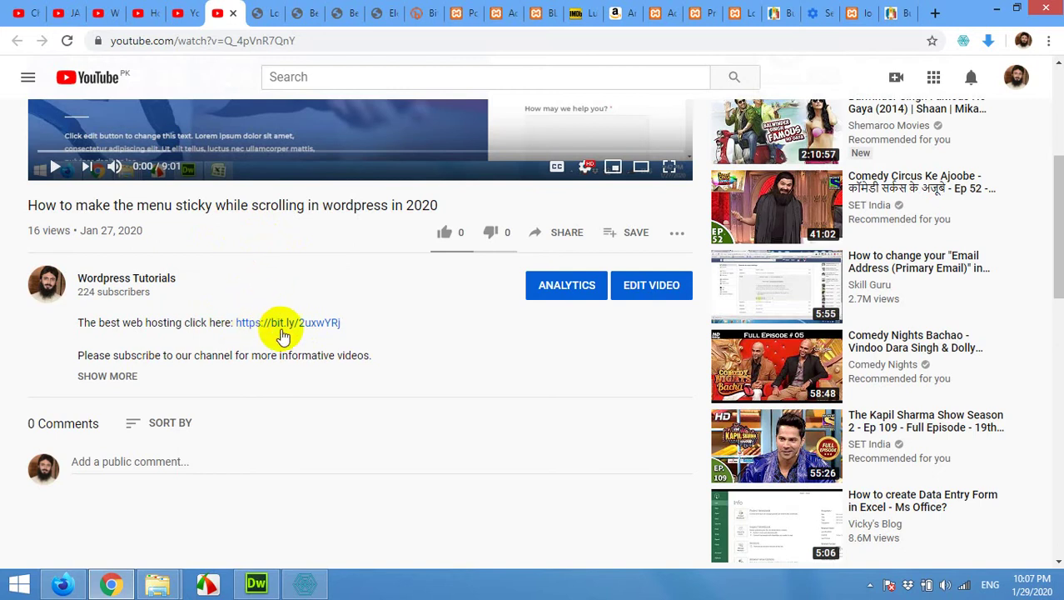
{"action": "left_click", "coordinate": [488, 14]}
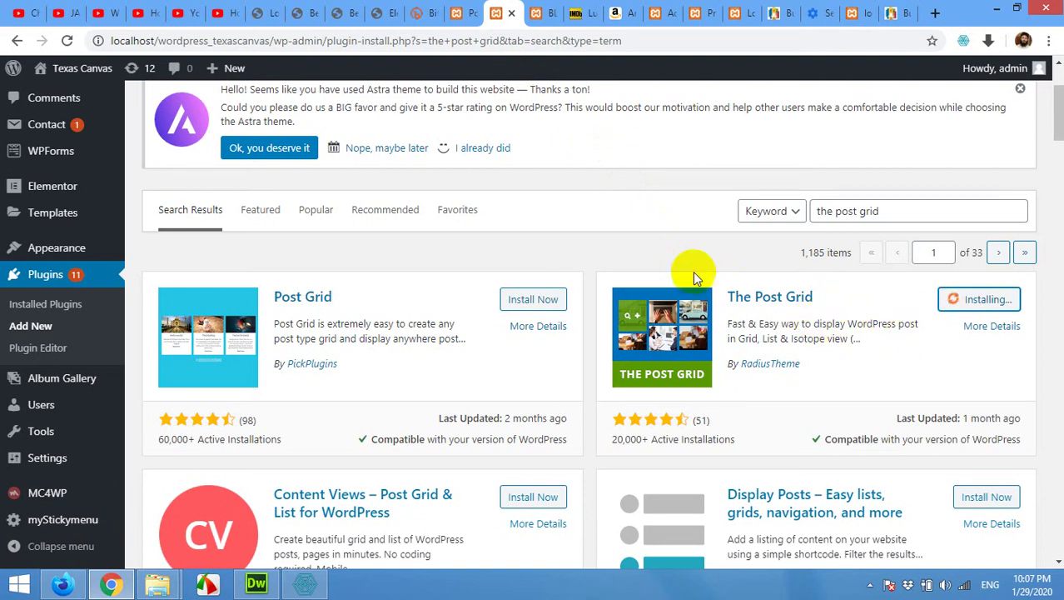
{"action": "left_click", "coordinate": [213, 12]}
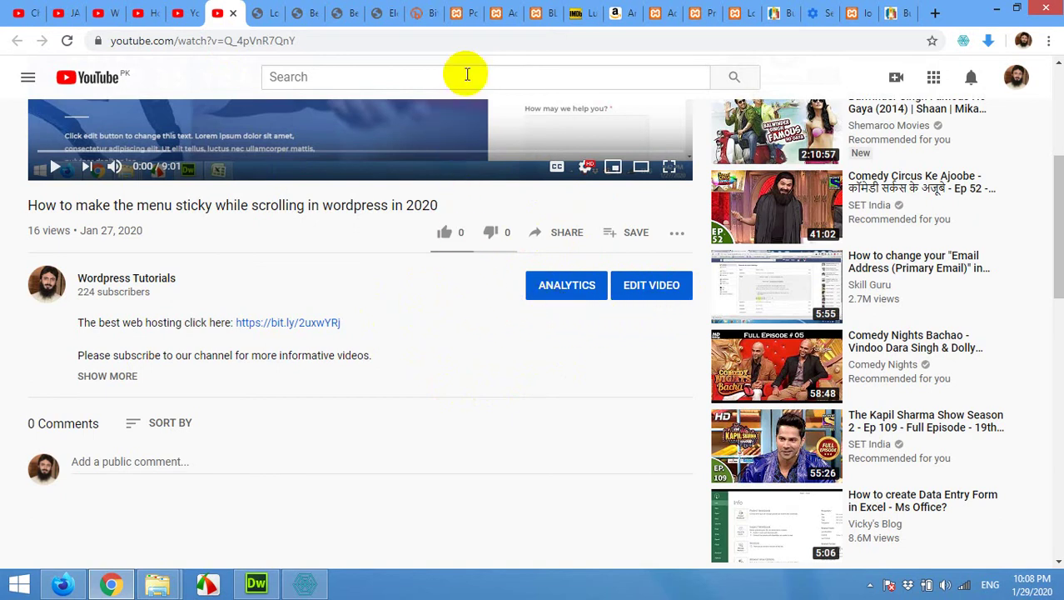
{"action": "left_click", "coordinate": [497, 14]}
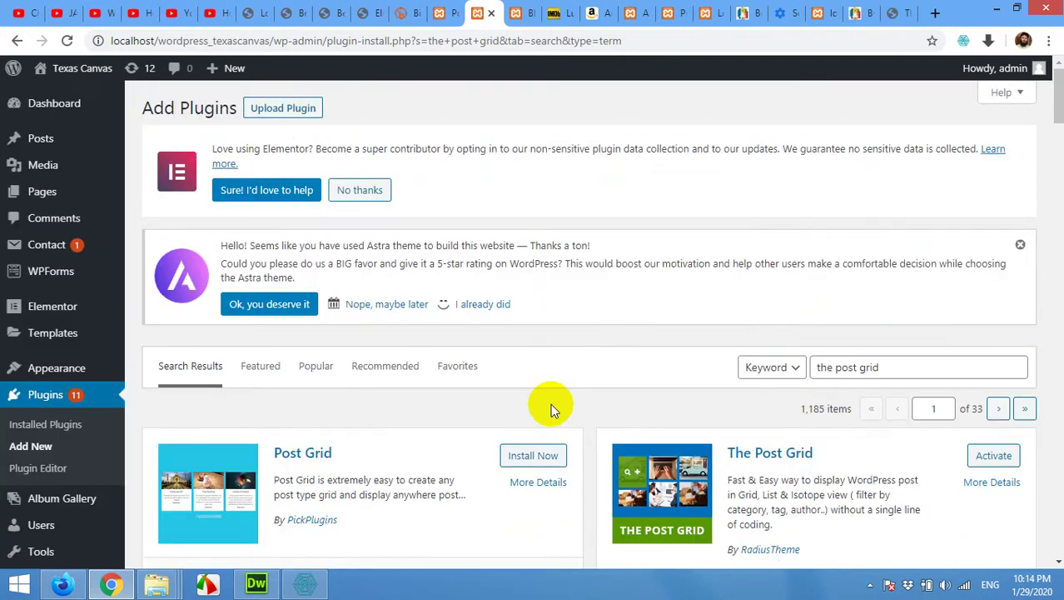
Step: Activate The Post Grid plugin and open its list of all grids
{"action": "left_click", "coordinate": [991, 462]}
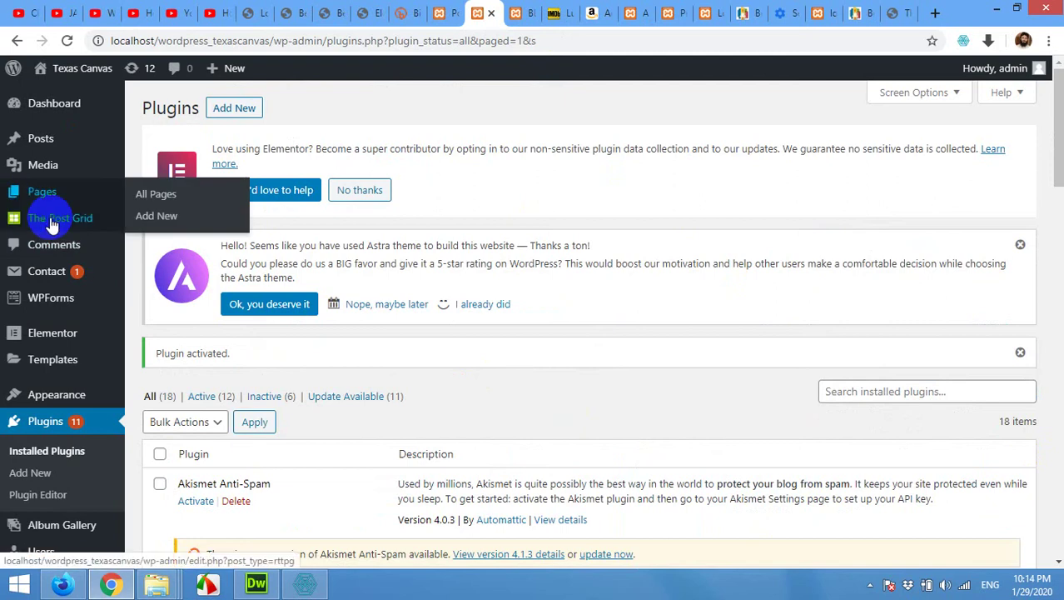
{"action": "mouse_move", "coordinate": [19, 214]}
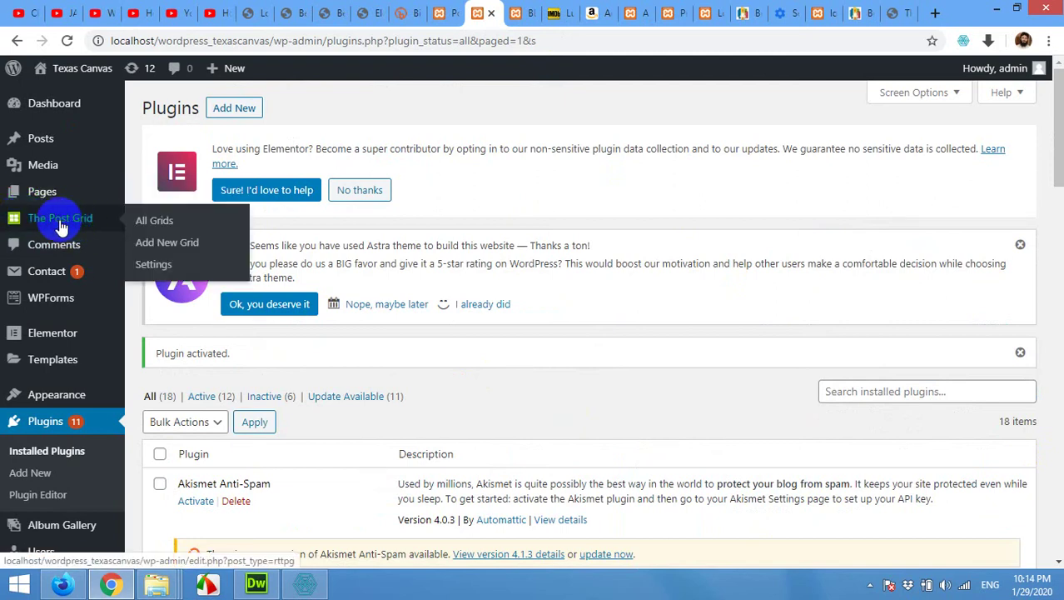
{"action": "left_click", "coordinate": [60, 227]}
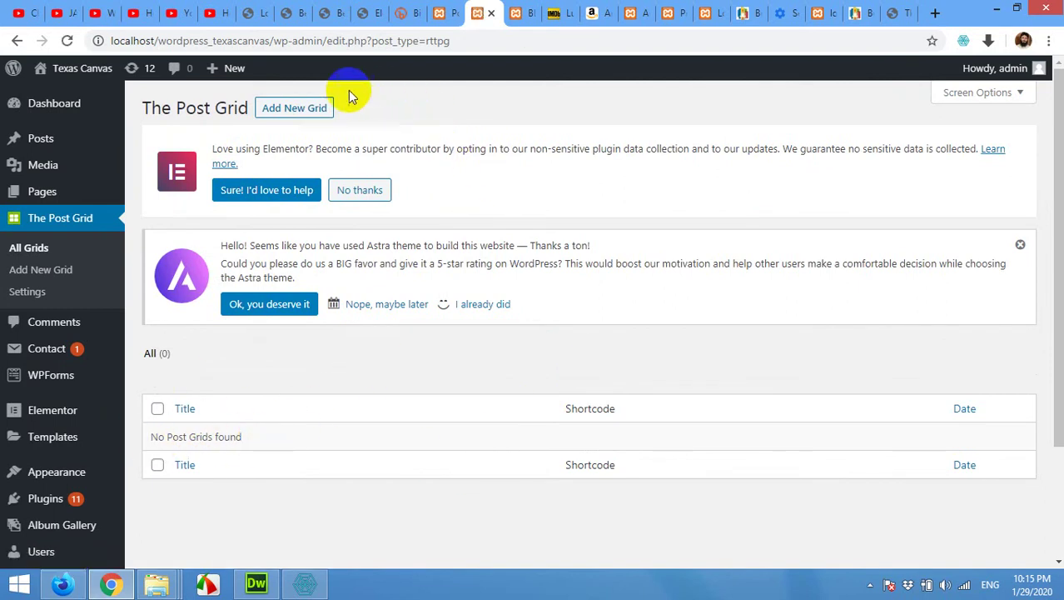
Step: Add a new post grid and title it "The sample post grid"
{"action": "left_click", "coordinate": [294, 116]}
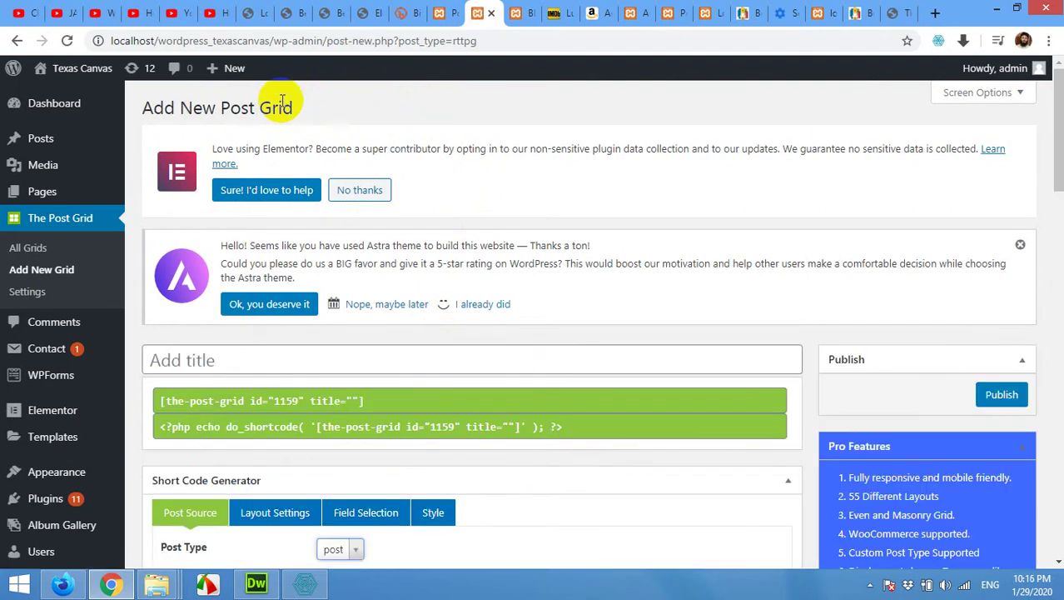
{"action": "left_click", "coordinate": [214, 361]}
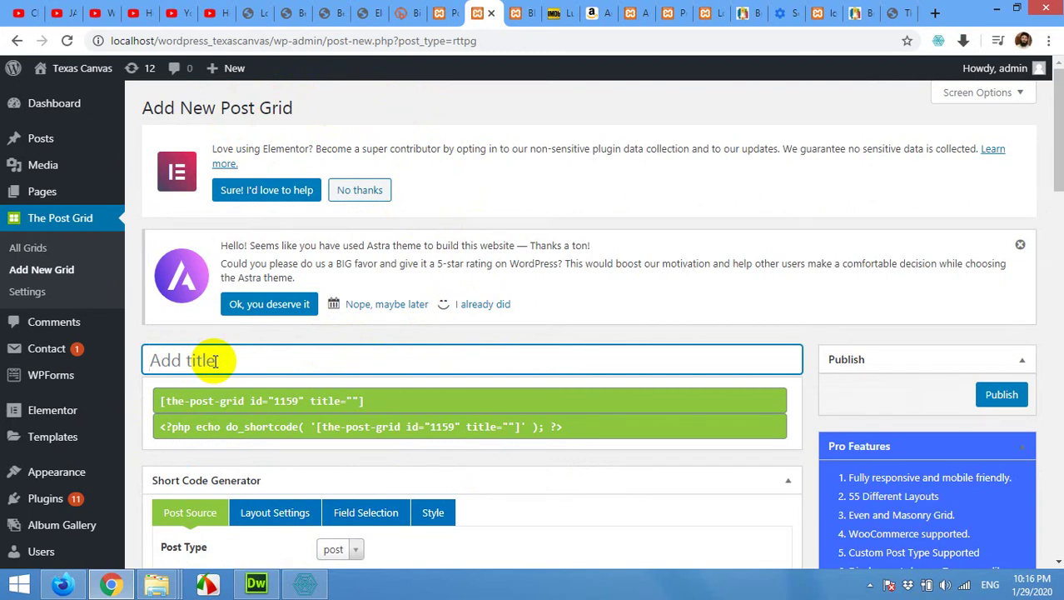
{"action": "type", "text": "The sample po"}
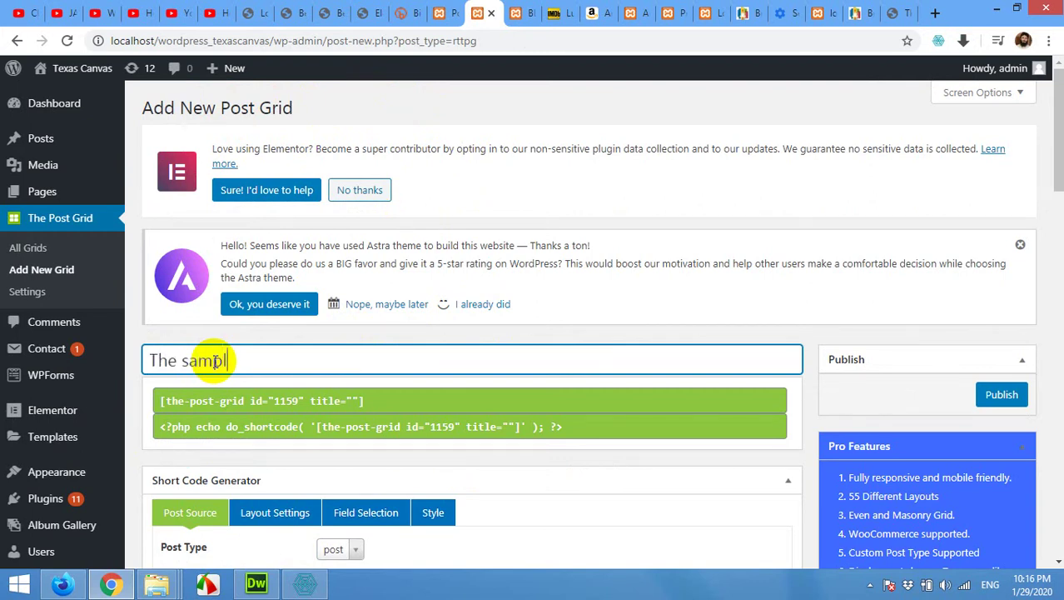
{"action": "type", "text": "st grid"}
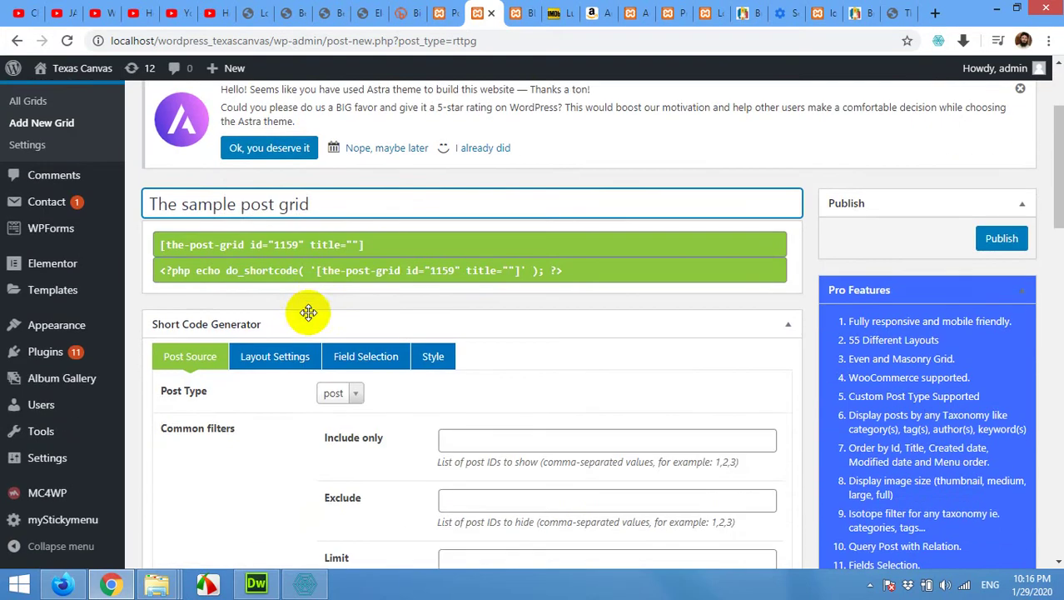
Step: Choose post as the grid's post type in the Short Code Generator's post source settings
{"action": "scroll", "coordinate": [300, 308], "scroll_direction": "down", "scroll_amount": 3}
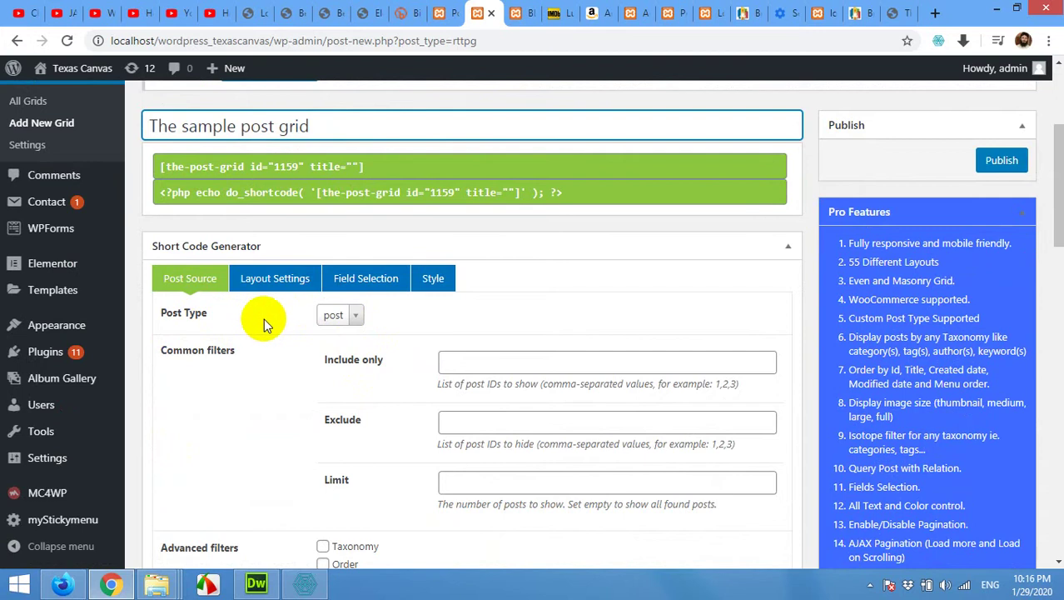
{"action": "left_click", "coordinate": [359, 316]}
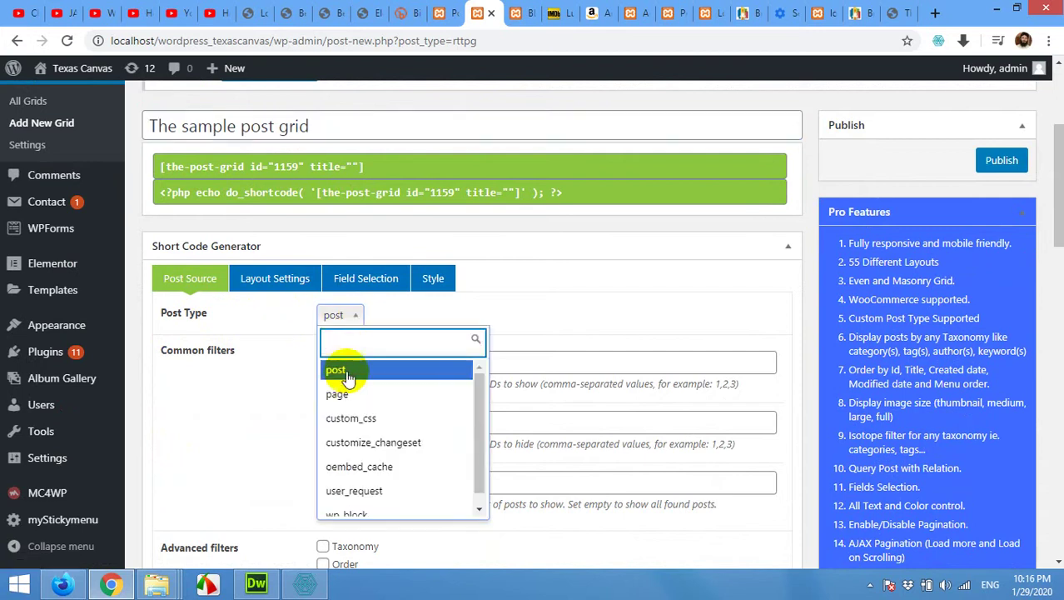
{"action": "scroll", "coordinate": [357, 500], "scroll_direction": "down", "scroll_amount": 1}
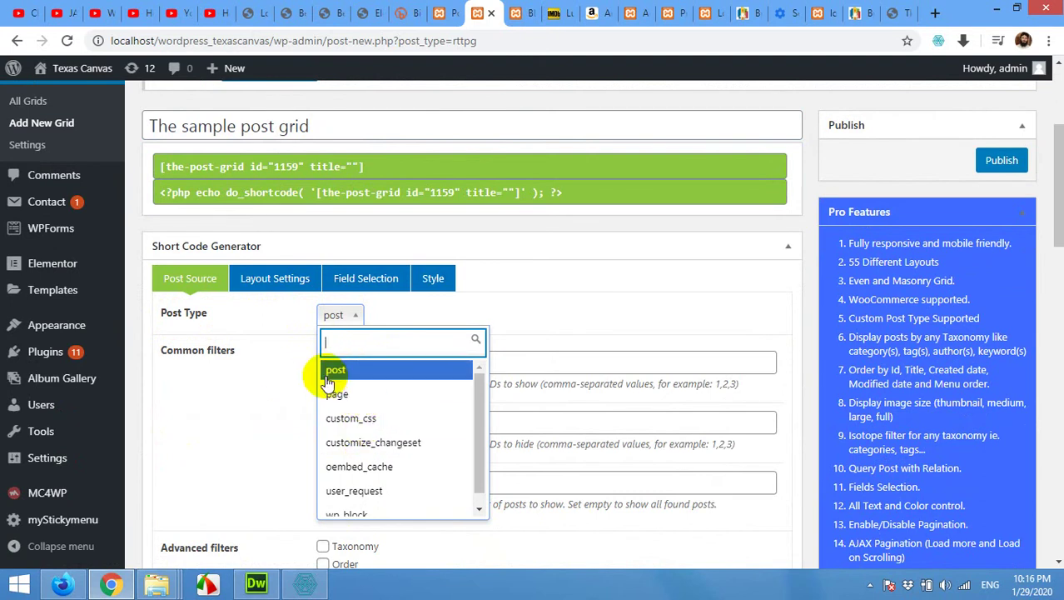
{"action": "left_click", "coordinate": [343, 377]}
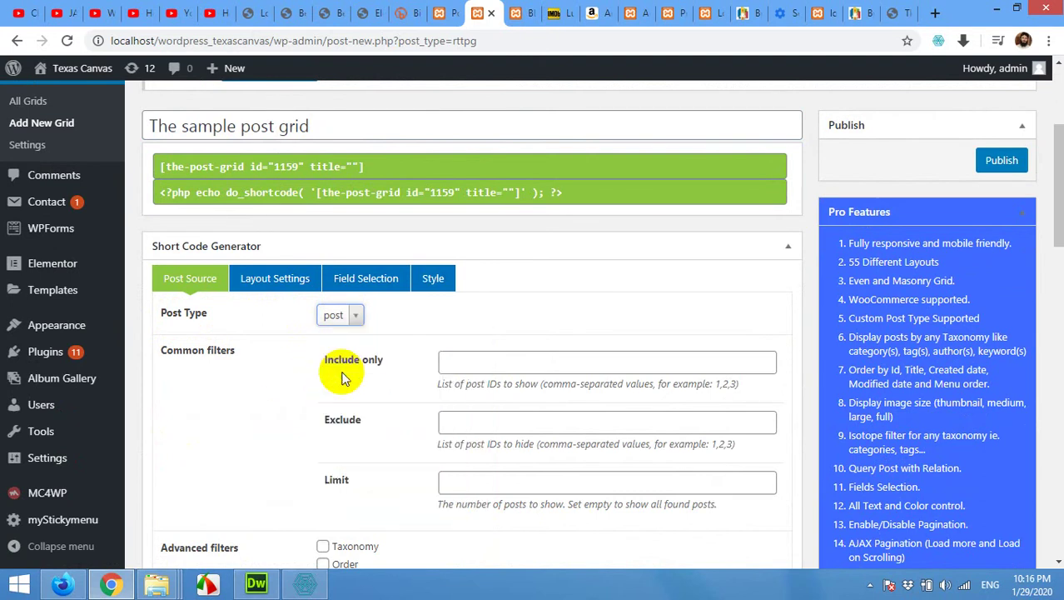
Step: Check the existing posts in the posts list against the new grid's filter options and layout preview
{"action": "left_click", "coordinate": [448, 9]}
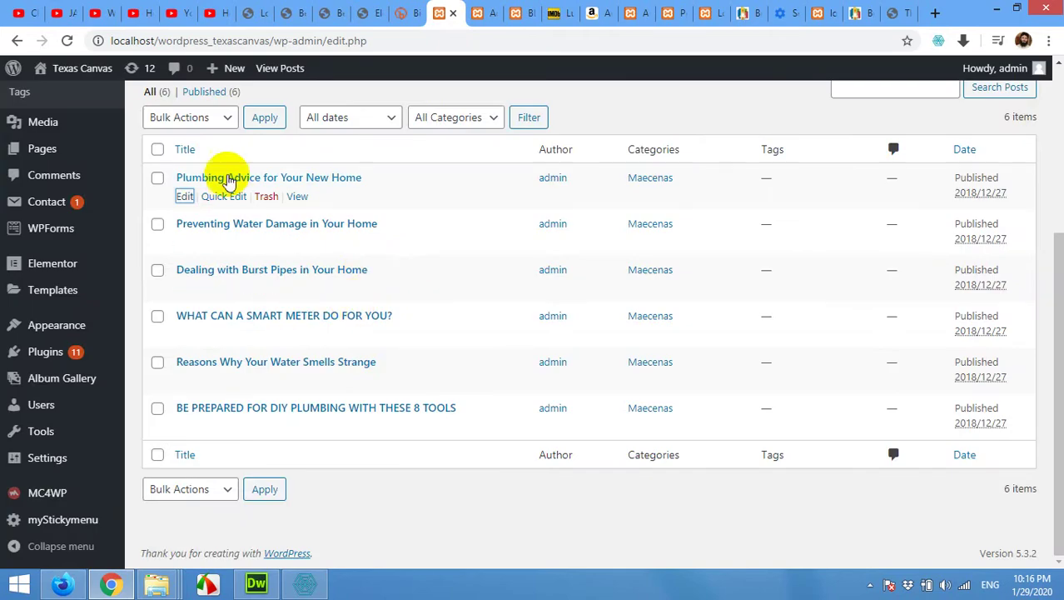
{"action": "scroll", "coordinate": [99, 179], "scroll_direction": "up", "scroll_amount": 3}
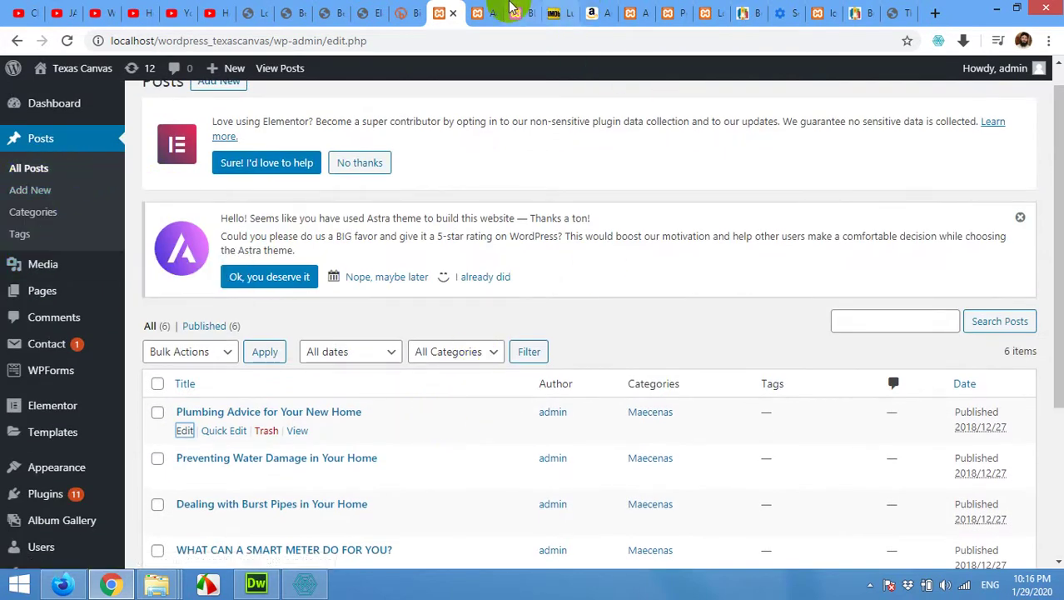
{"action": "left_click", "coordinate": [485, 13]}
{"action": "scroll", "coordinate": [398, 418], "scroll_direction": "down", "scroll_amount": 3}
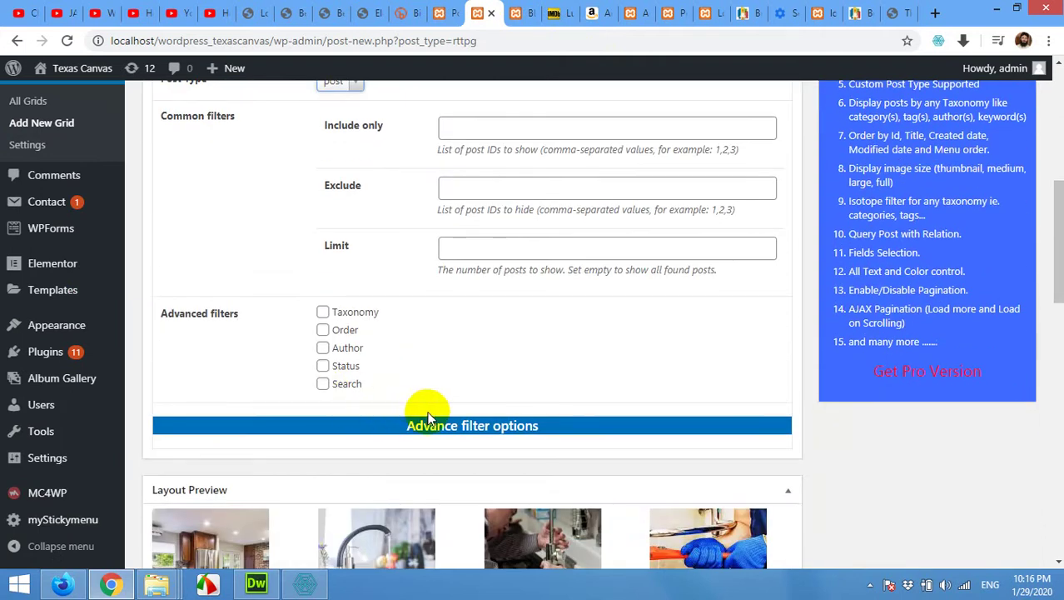
{"action": "scroll", "coordinate": [459, 352], "scroll_direction": "down", "scroll_amount": 2}
{"action": "scroll", "coordinate": [764, 385], "scroll_direction": "down", "scroll_amount": 8}
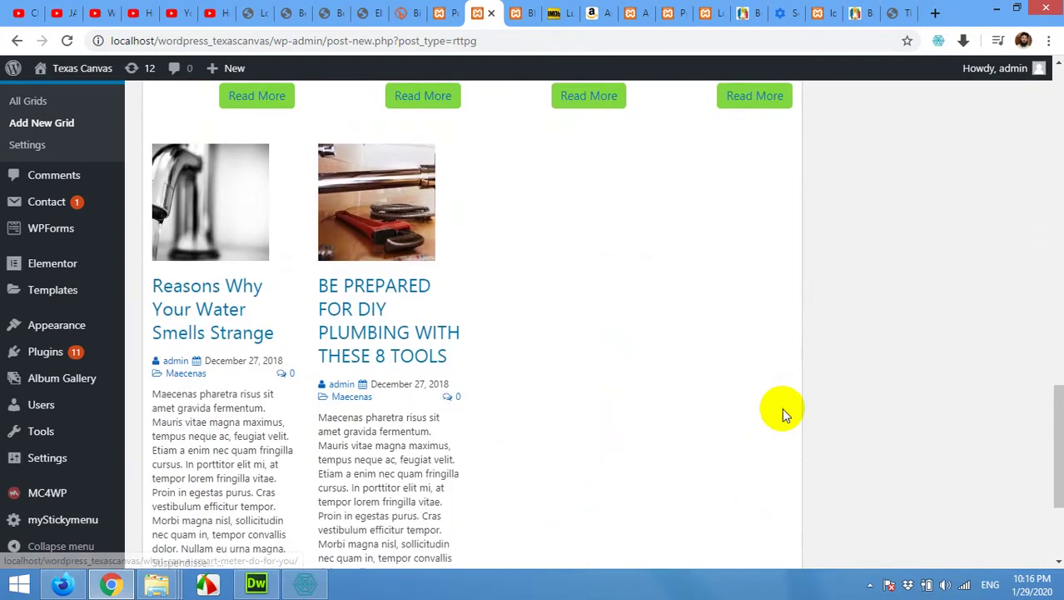
Step: Publish the new post grid "The sample post grid"
{"action": "scroll", "coordinate": [817, 383], "scroll_direction": "up", "scroll_amount": 4}
{"action": "scroll", "coordinate": [817, 382], "scroll_direction": "up", "scroll_amount": 10}
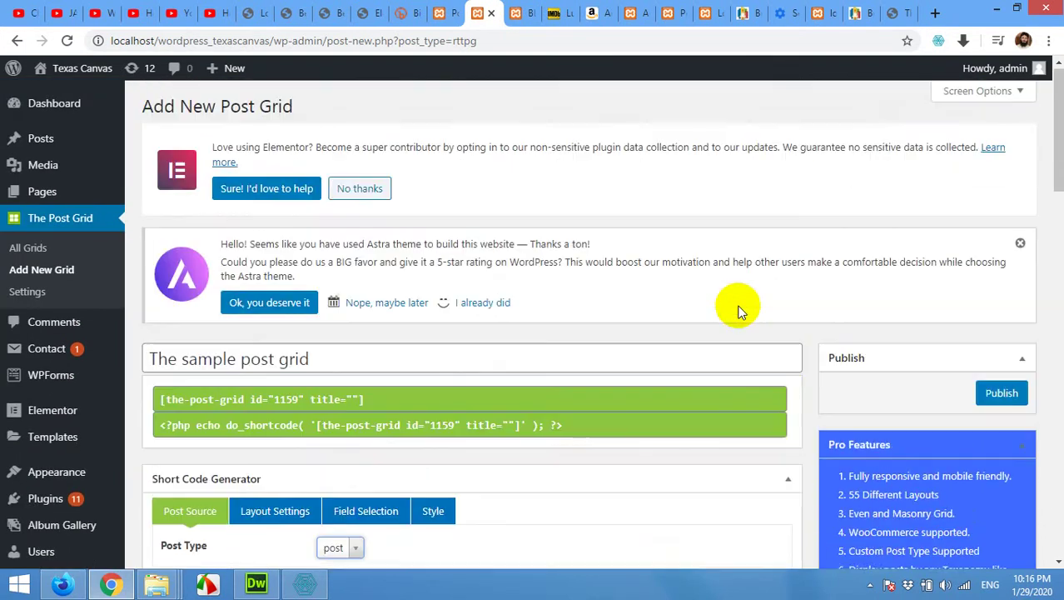
{"action": "left_click", "coordinate": [987, 398]}
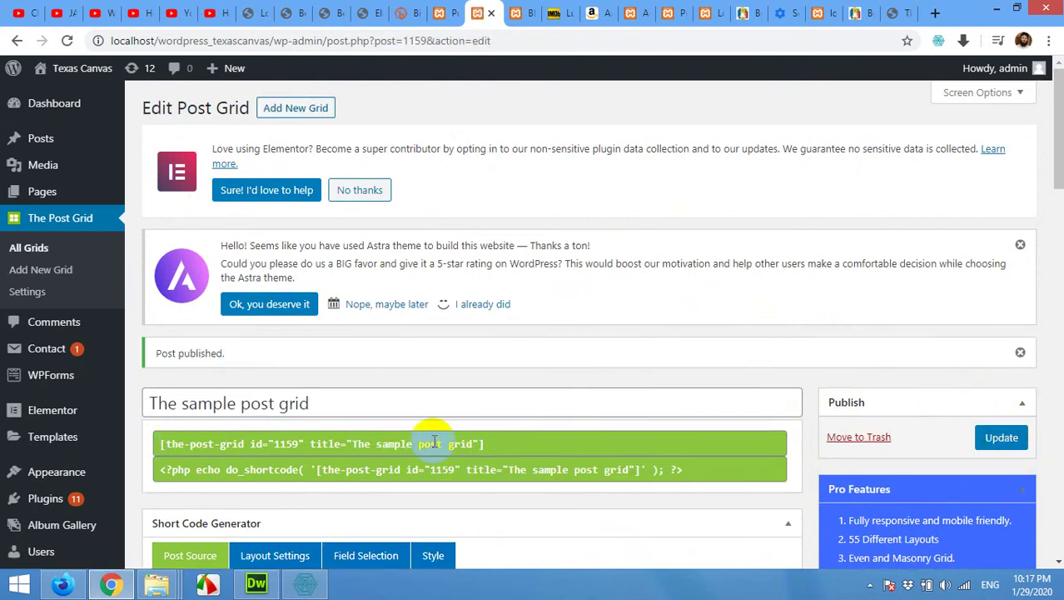
Step: Copy the published grid's shortcode, [the-post-grid id="1159" title="The sample post grid"]
{"action": "left_click", "coordinate": [481, 446]}
{"action": "left_click_drag", "start_coordinate": [482, 445], "coordinate": [426, 447]}
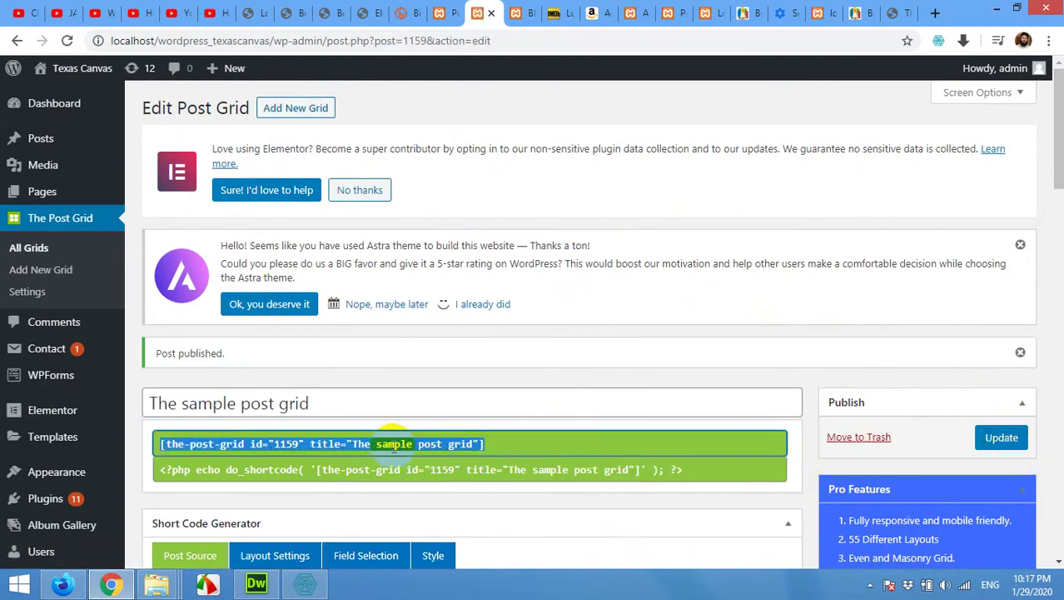
{"action": "right_click", "coordinate": [324, 444]}
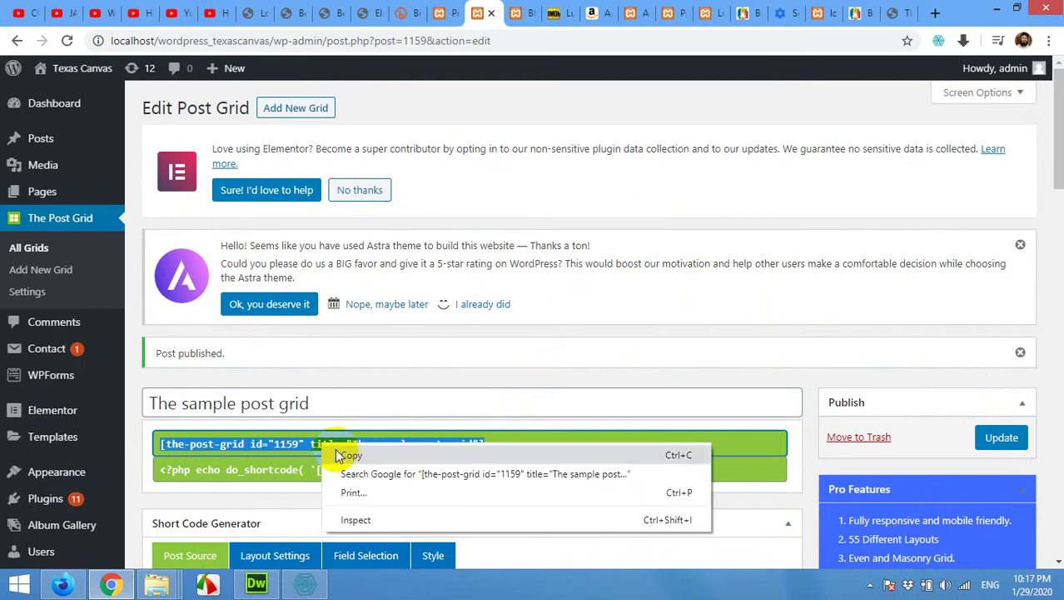
{"action": "left_click", "coordinate": [342, 456]}
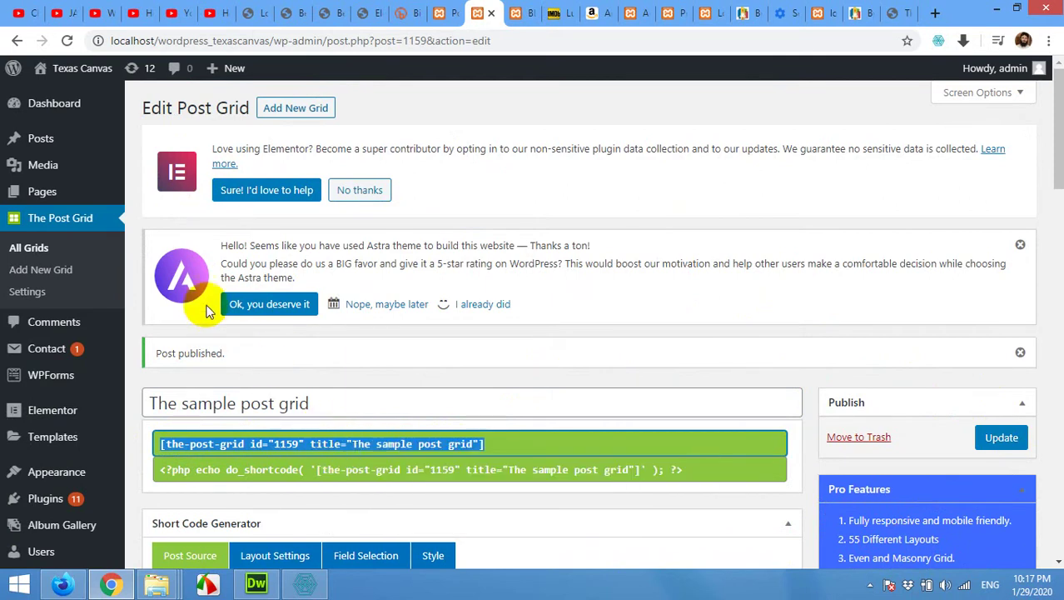
Step: Create a new page in a separate browser tab and title it "sample blog page"
{"action": "mouse_move", "coordinate": [37, 188]}
{"action": "left_click", "coordinate": [158, 219]}
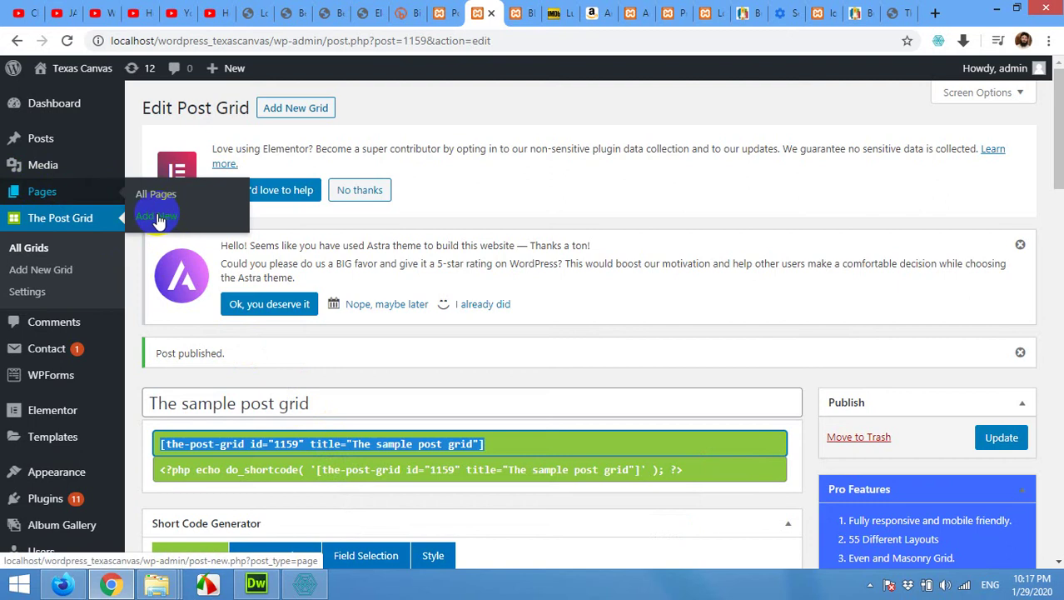
{"action": "right_click", "coordinate": [159, 219]}
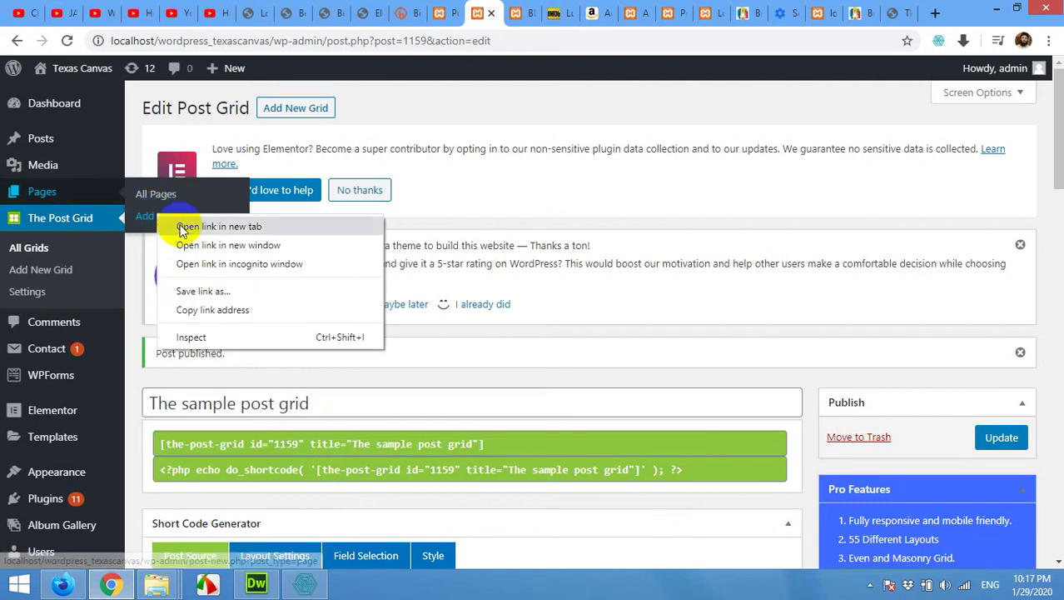
{"action": "left_click", "coordinate": [186, 226]}
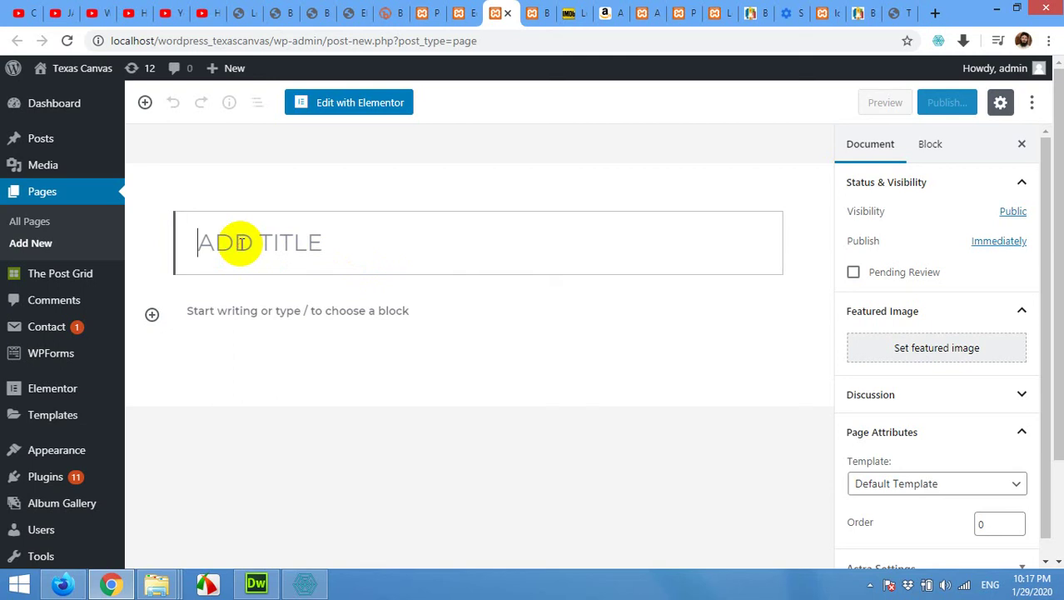
{"action": "type", "text": "SAMPLE BLOG PAGE"}
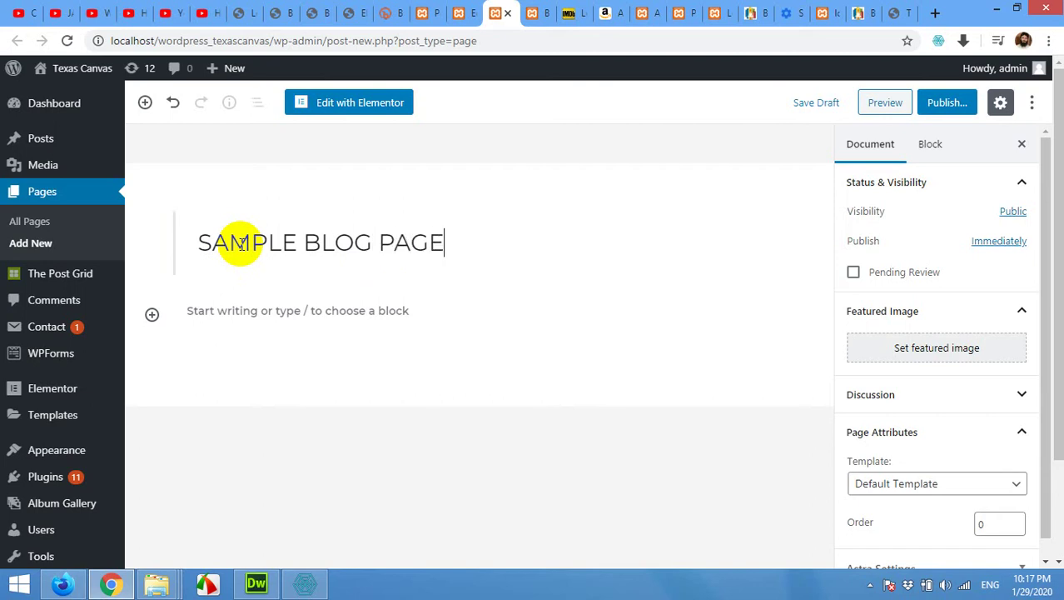
{"action": "left_click", "coordinate": [236, 315]}
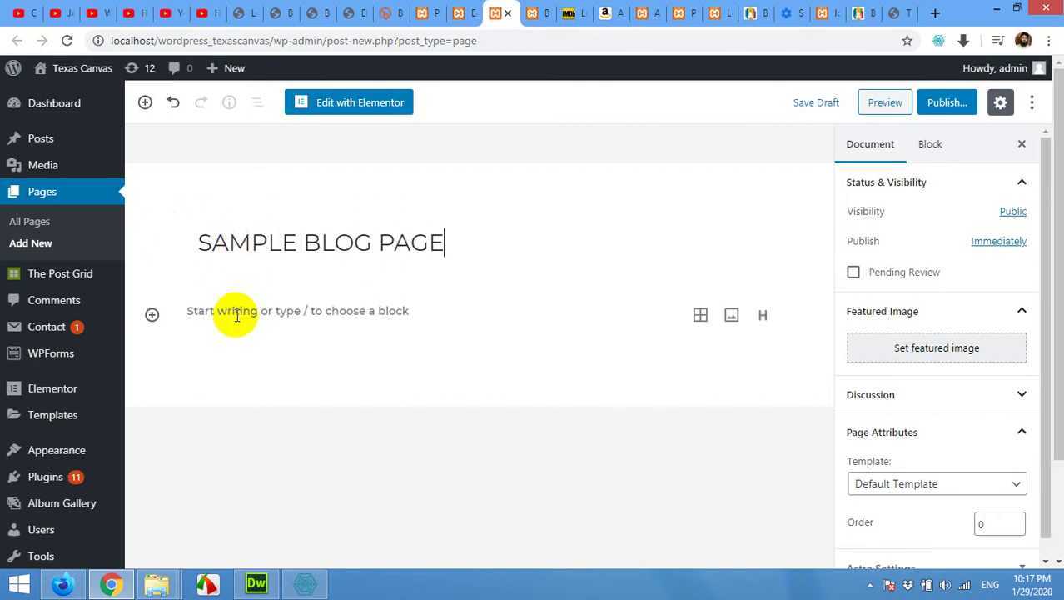
{"action": "left_click", "coordinate": [236, 315]}
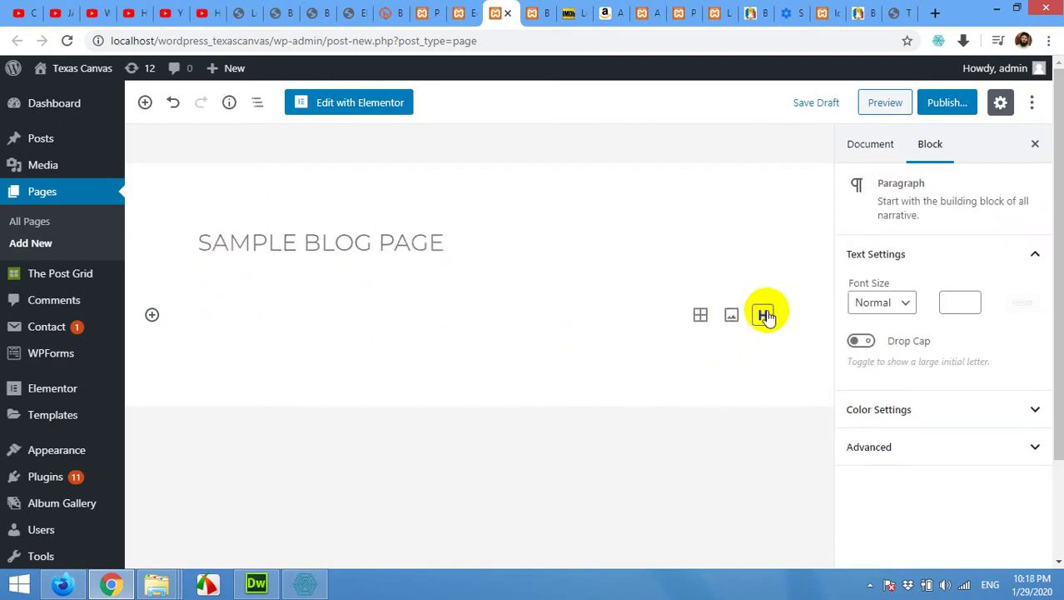
{"action": "right_click", "coordinate": [432, 308]}
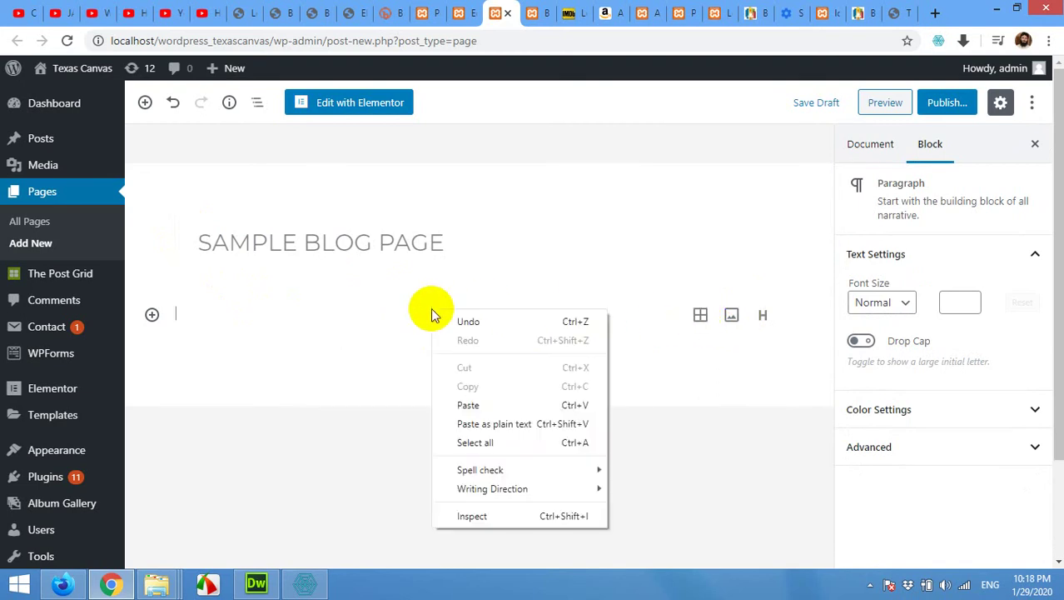
Step: Search the block library for "short" and insert a Shortcode block below the page title
{"action": "left_click", "coordinate": [154, 316]}
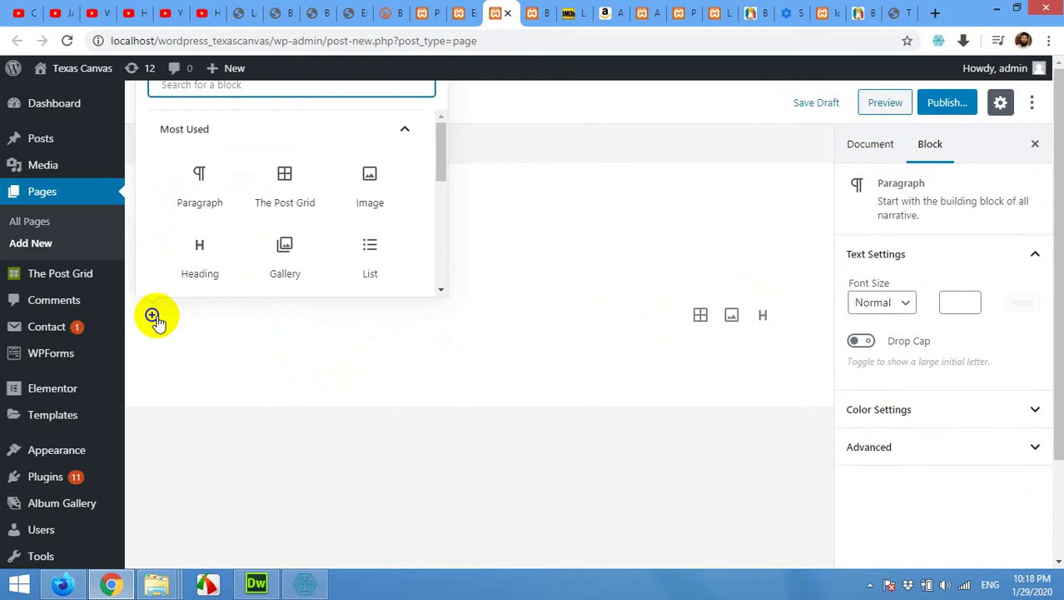
{"action": "scroll", "coordinate": [237, 249], "scroll_direction": "down", "scroll_amount": 3}
{"action": "scroll", "coordinate": [237, 250], "scroll_direction": "up", "scroll_amount": 2}
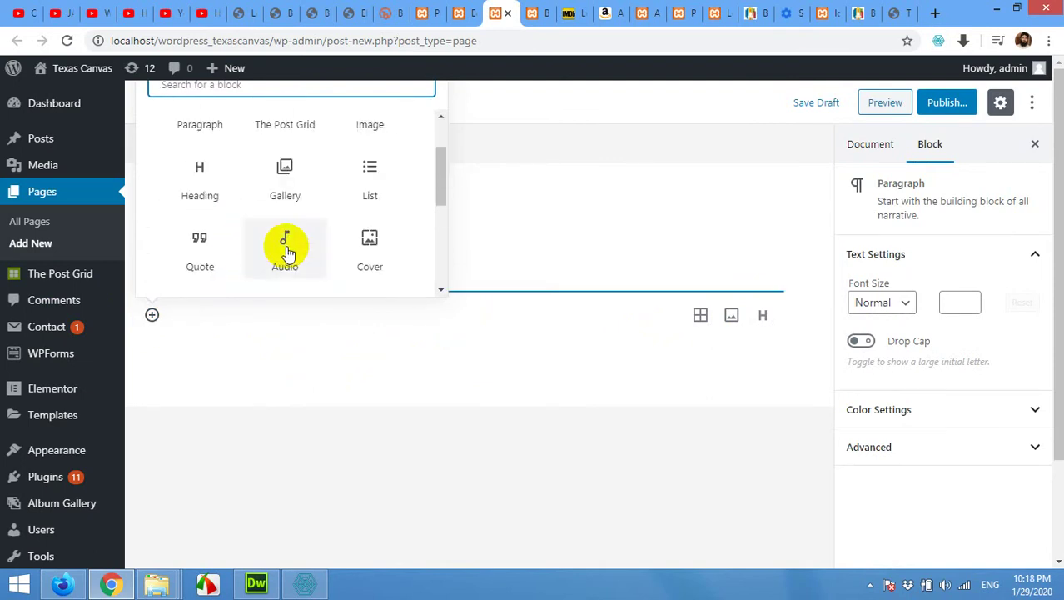
{"action": "scroll", "coordinate": [251, 239], "scroll_direction": "down", "scroll_amount": 5}
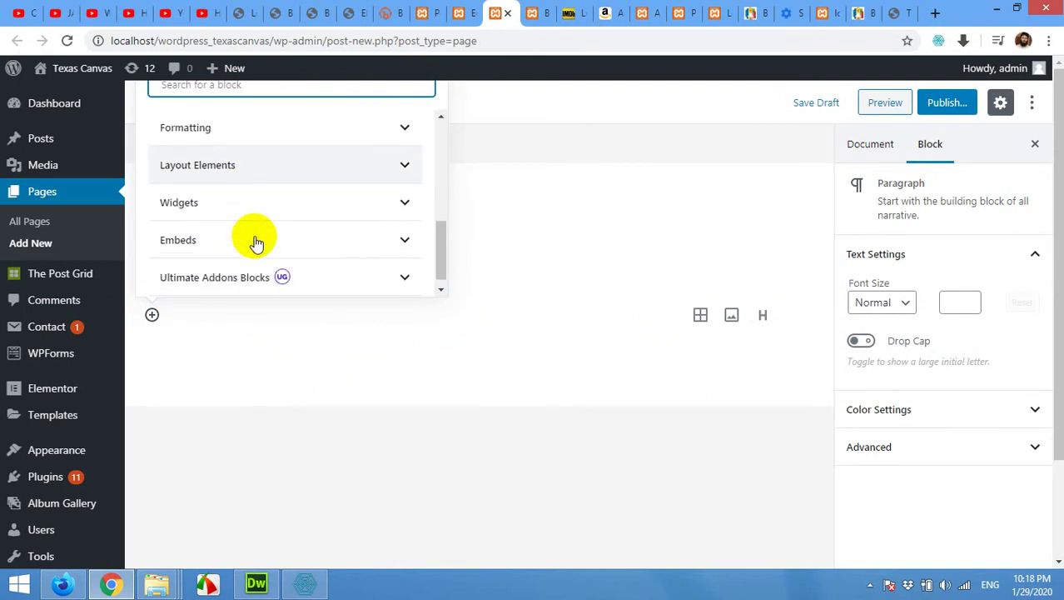
{"action": "scroll", "coordinate": [253, 243], "scroll_direction": "down", "scroll_amount": 1}
{"action": "scroll", "coordinate": [251, 243], "scroll_direction": "up", "scroll_amount": 1}
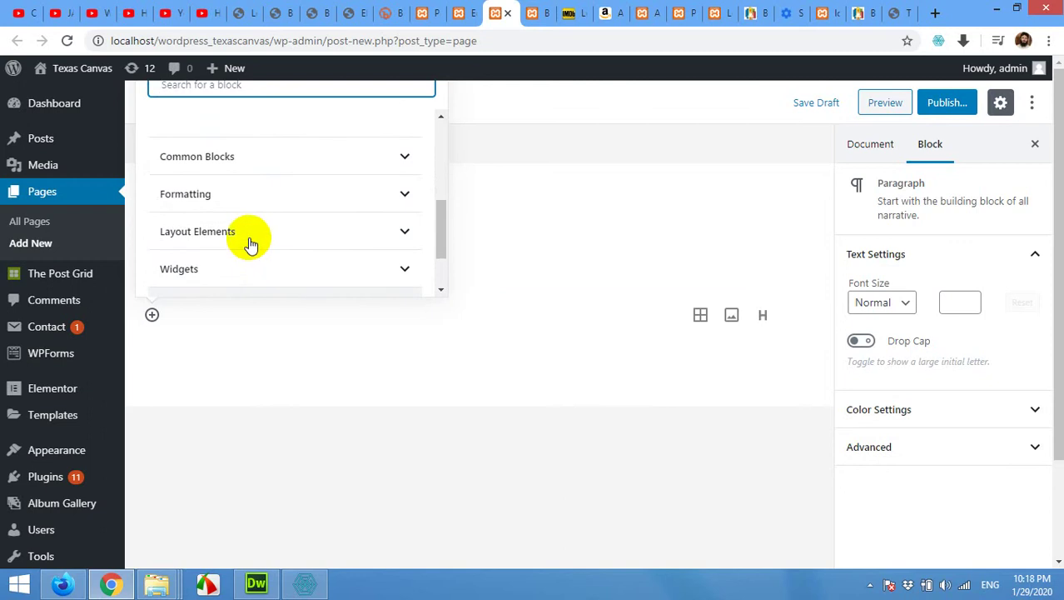
{"action": "left_click", "coordinate": [244, 235]}
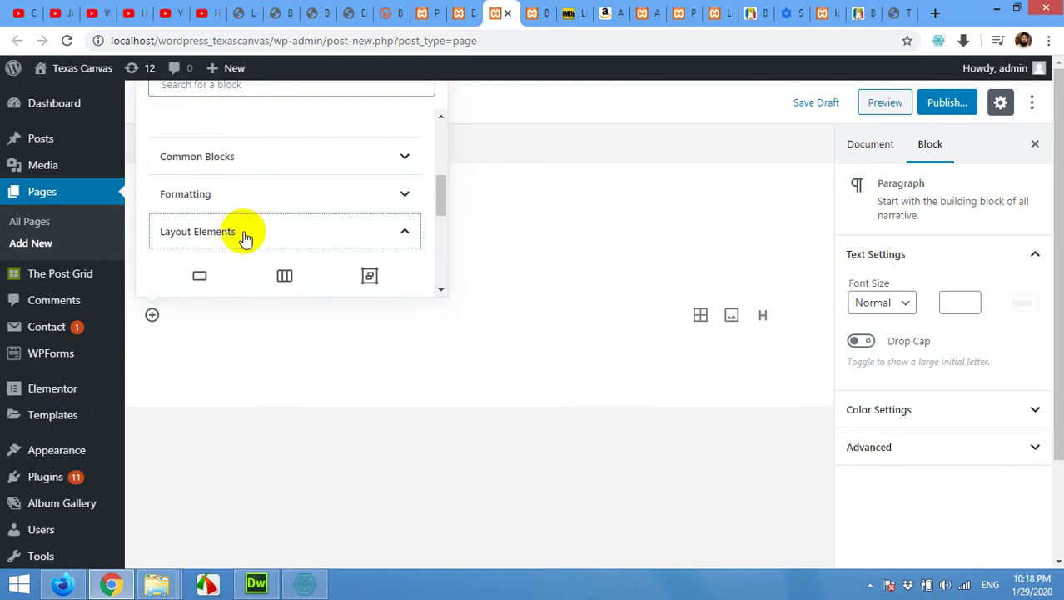
{"action": "scroll", "coordinate": [244, 238], "scroll_direction": "down", "scroll_amount": 1}
{"action": "scroll", "coordinate": [287, 236], "scroll_direction": "down", "scroll_amount": 1}
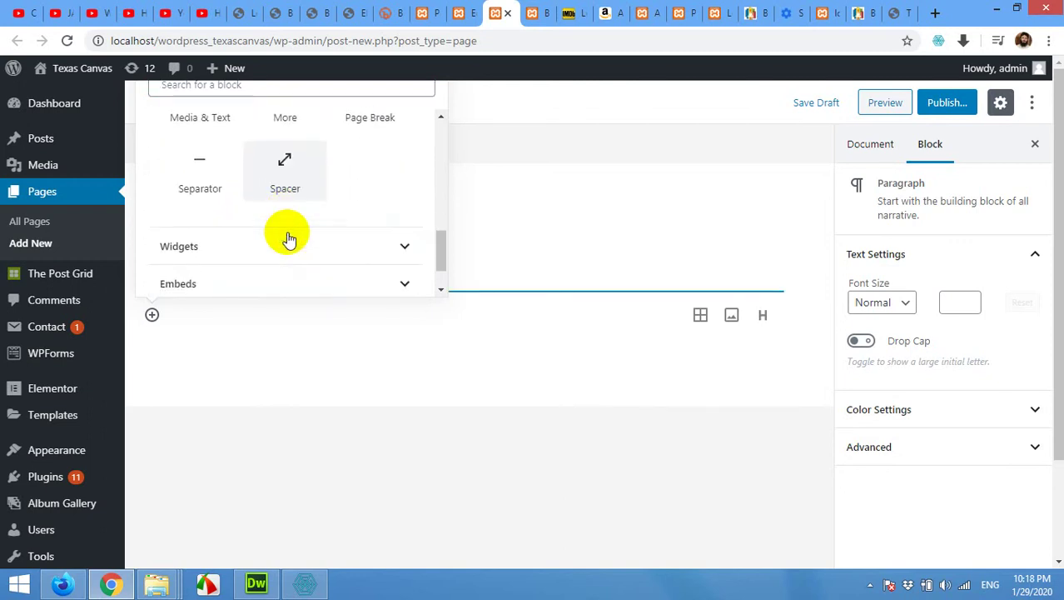
{"action": "scroll", "coordinate": [285, 225], "scroll_direction": "up", "scroll_amount": 6}
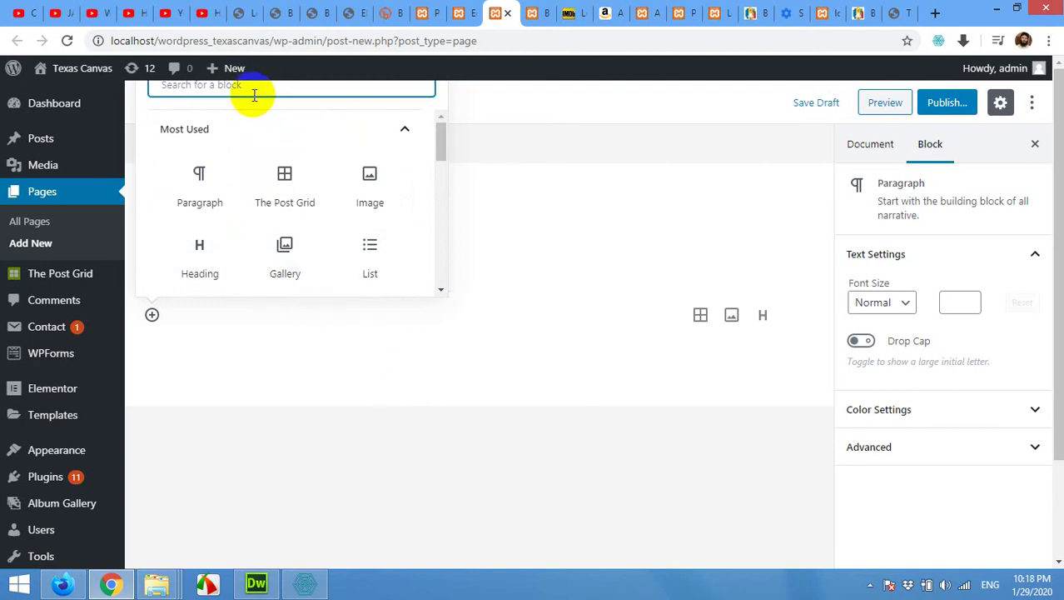
{"action": "type", "text": "short"}
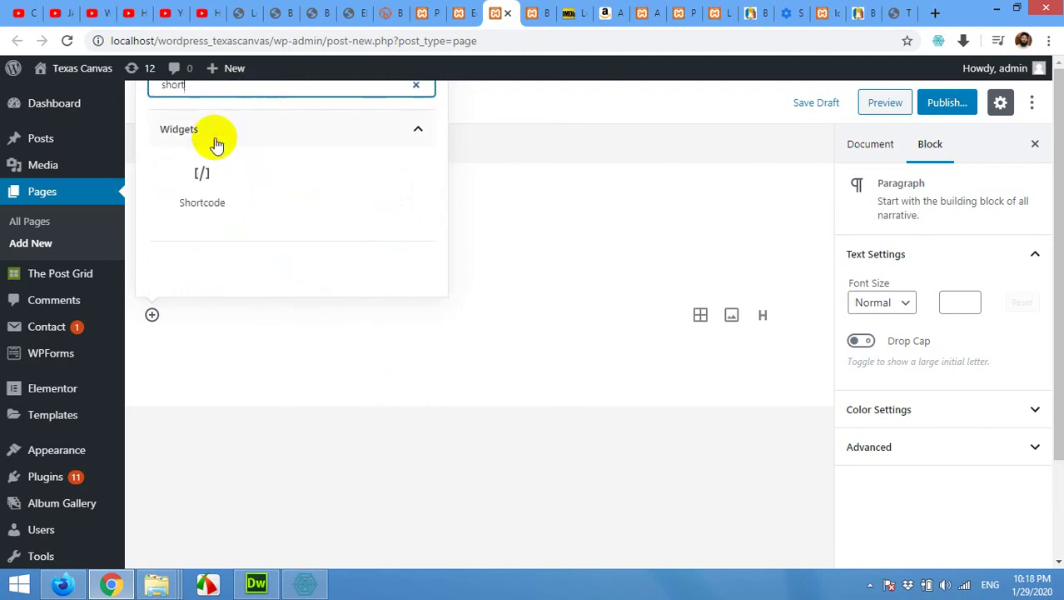
{"action": "left_click", "coordinate": [202, 182]}
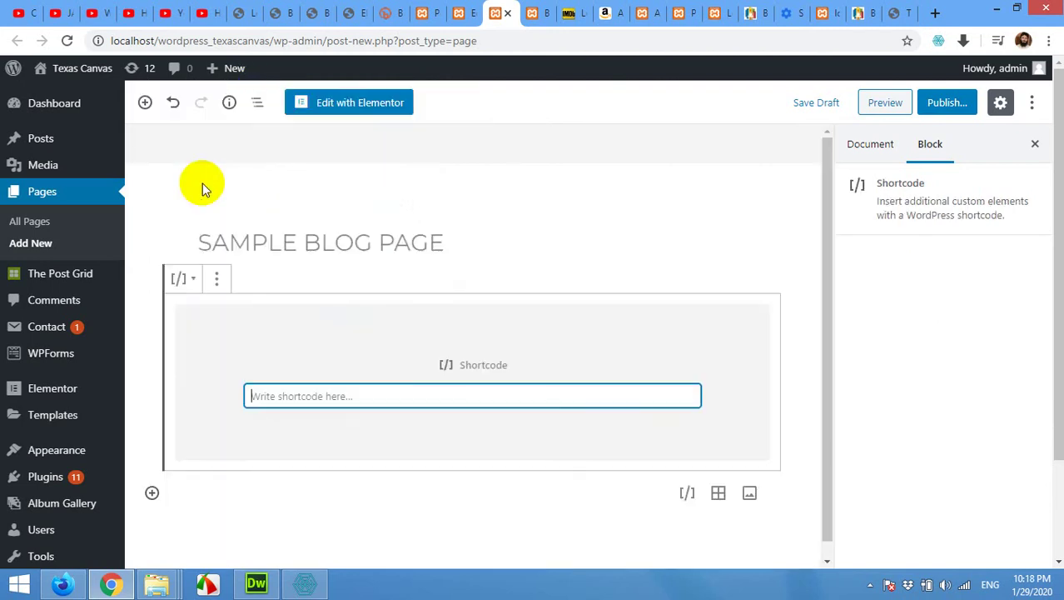
Step: Paste the copied post grid shortcode into the Shortcode block and publish the page
{"action": "right_click", "coordinate": [338, 393]}
{"action": "left_click", "coordinate": [368, 286]}
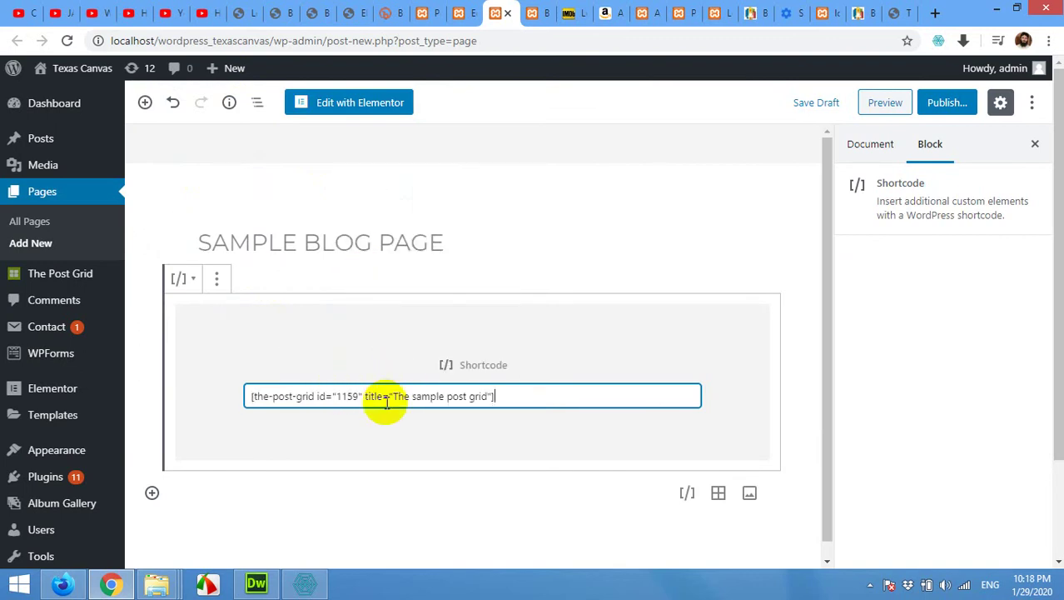
{"action": "left_click", "coordinate": [942, 104]}
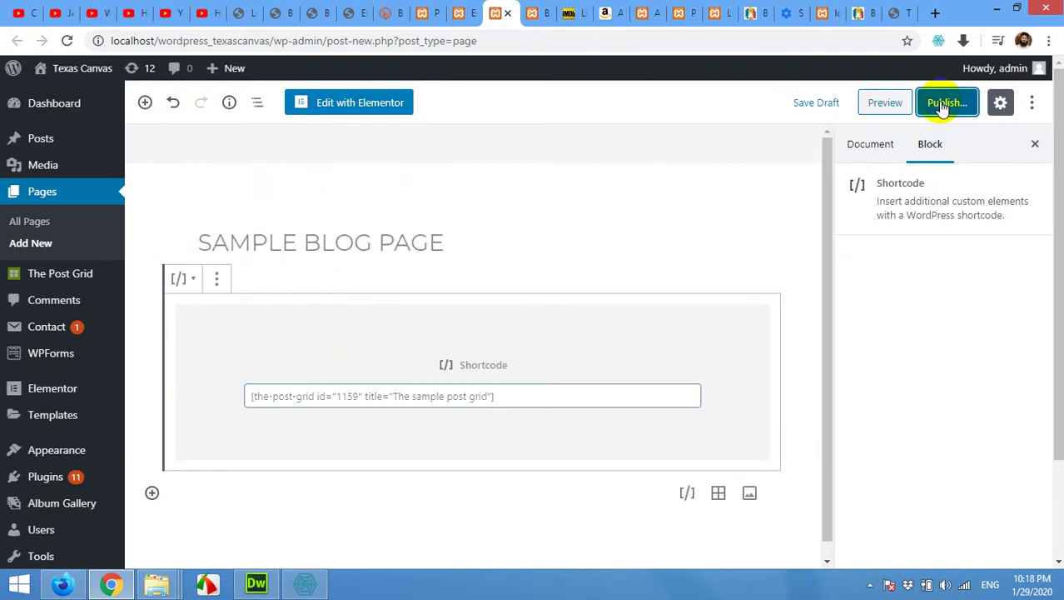
{"action": "left_click", "coordinate": [942, 104]}
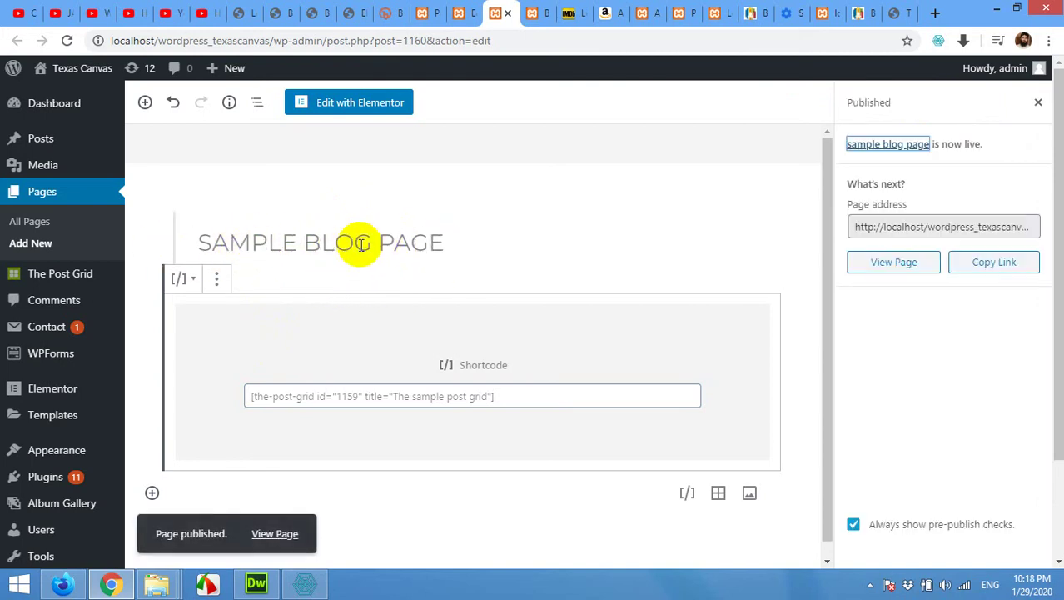
Step: Open the published sample blog page in a new browser tab and switch to it
{"action": "left_click", "coordinate": [292, 543]}
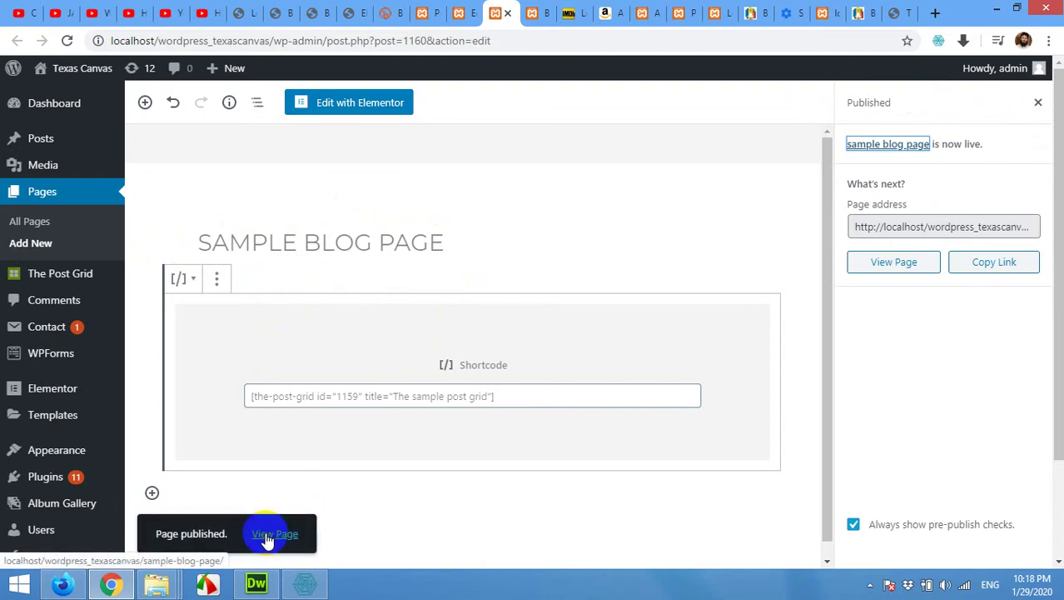
{"action": "right_click", "coordinate": [266, 533]}
{"action": "left_click", "coordinate": [324, 410]}
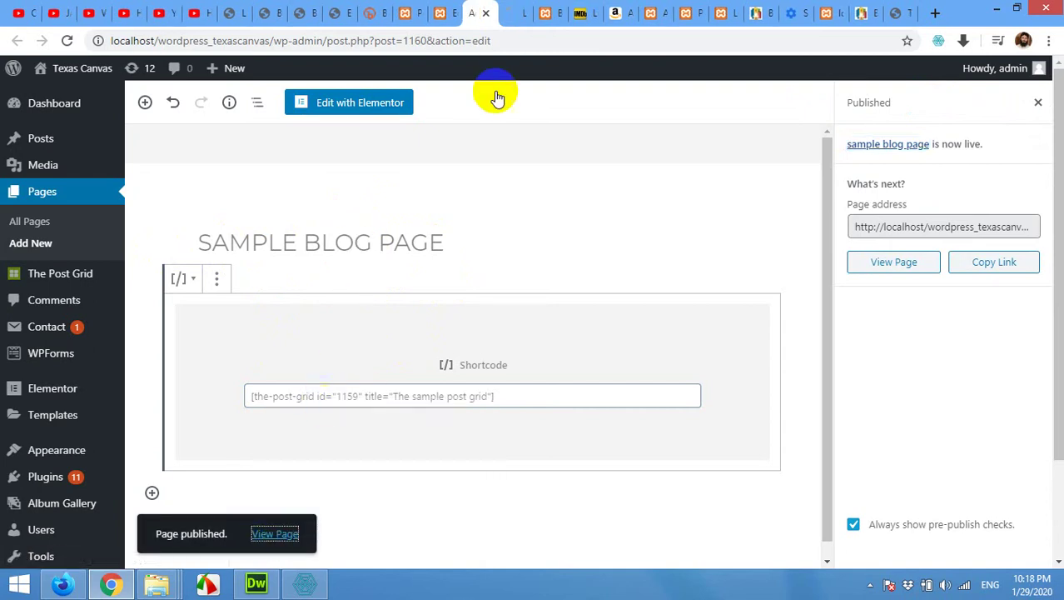
{"action": "left_click", "coordinate": [506, 13]}
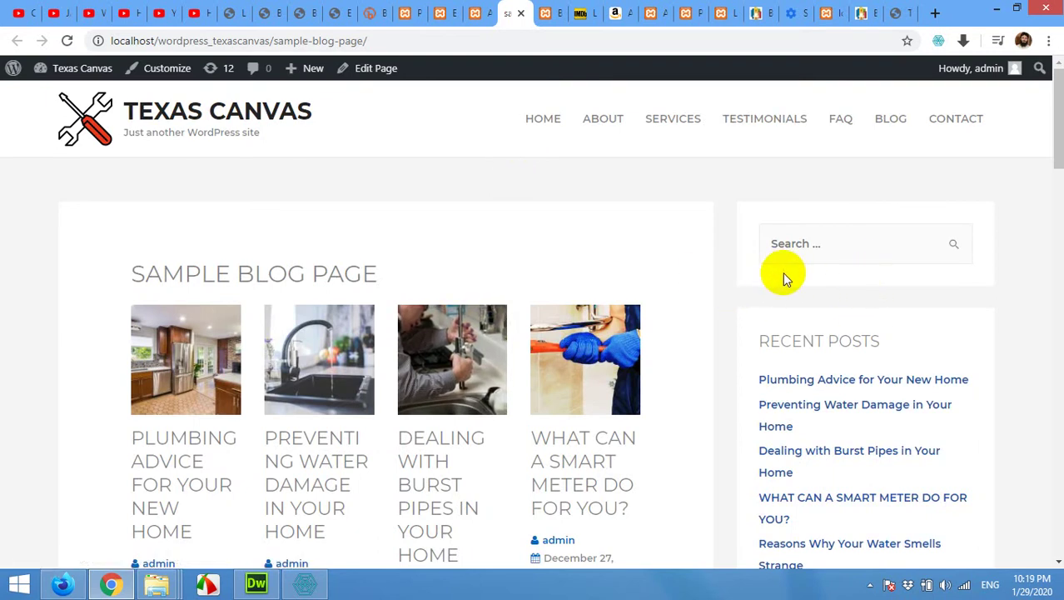
Step: Review the live page's post grid, checking the thumbnails, titles, excerpts and layout of both rows of posts
{"action": "scroll", "coordinate": [783, 271], "scroll_direction": "down", "scroll_amount": 4}
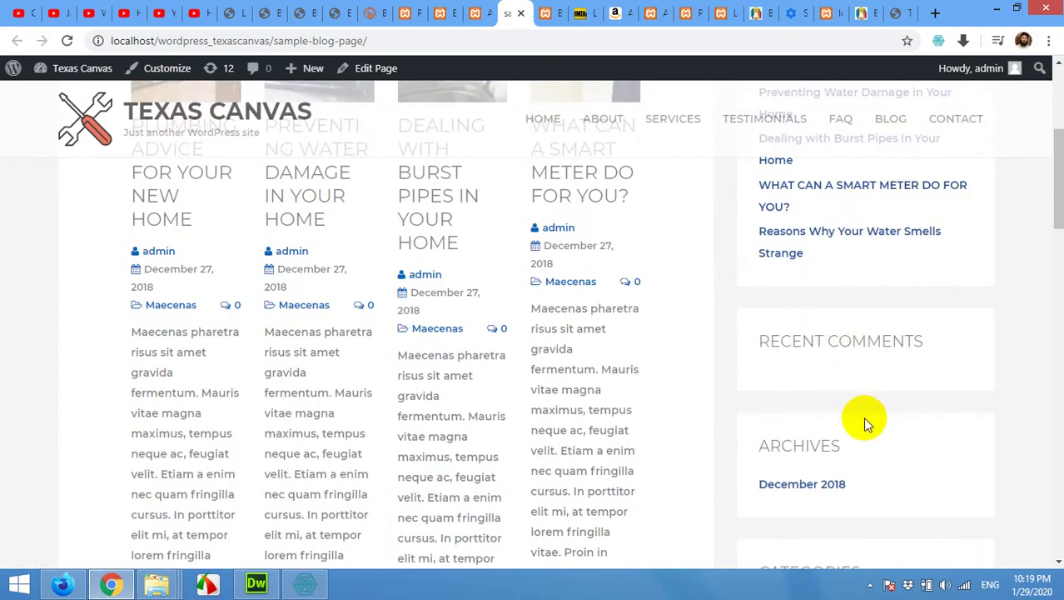
{"action": "scroll", "coordinate": [834, 335], "scroll_direction": "down", "scroll_amount": 2}
{"action": "scroll", "coordinate": [351, 342], "scroll_direction": "up", "scroll_amount": 4}
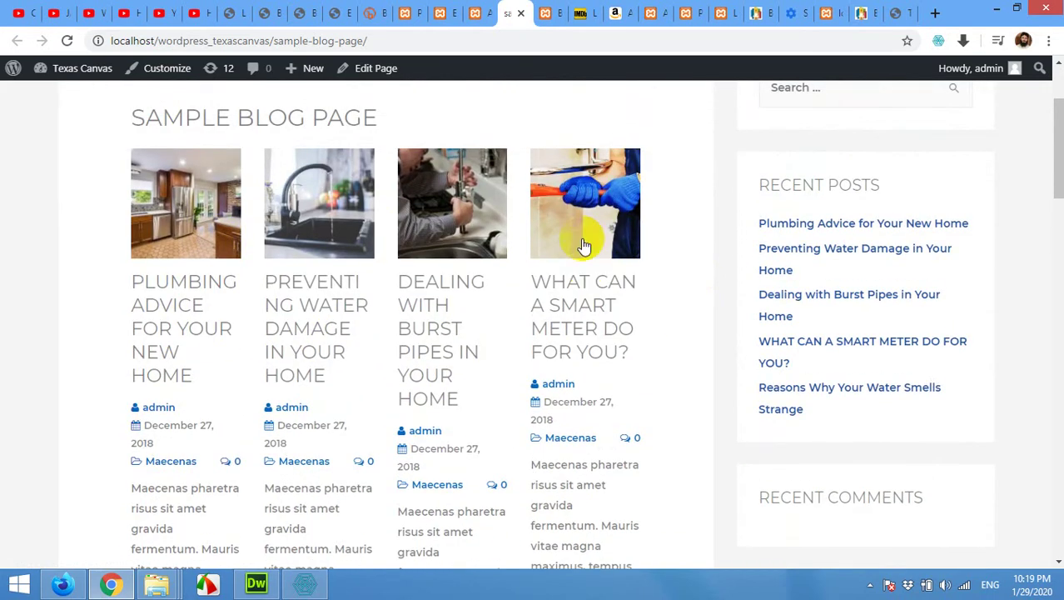
{"action": "scroll", "coordinate": [585, 246], "scroll_direction": "down", "scroll_amount": 9}
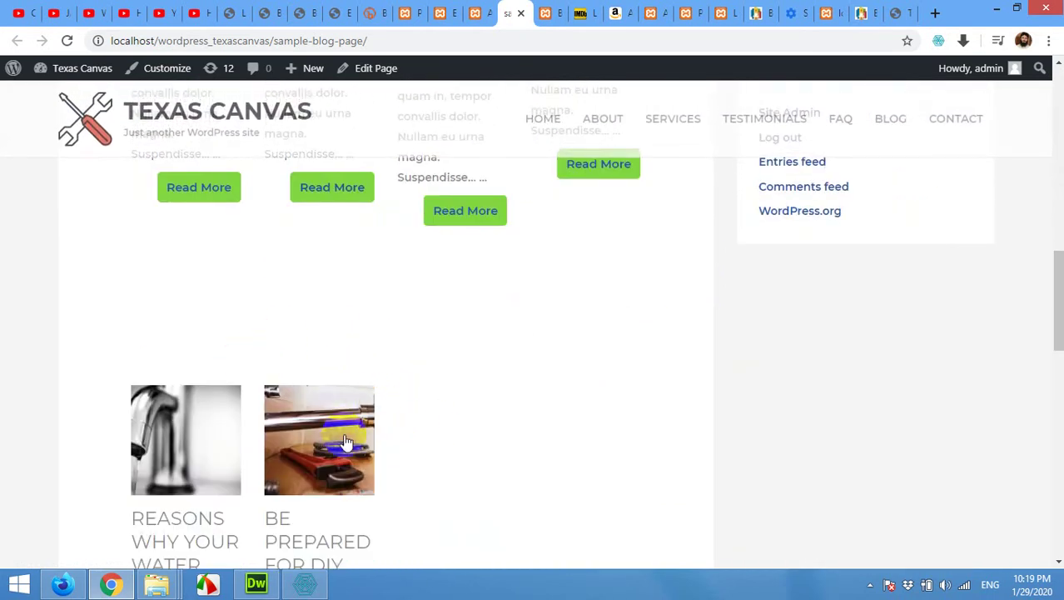
{"action": "scroll", "coordinate": [419, 429], "scroll_direction": "up", "scroll_amount": 9}
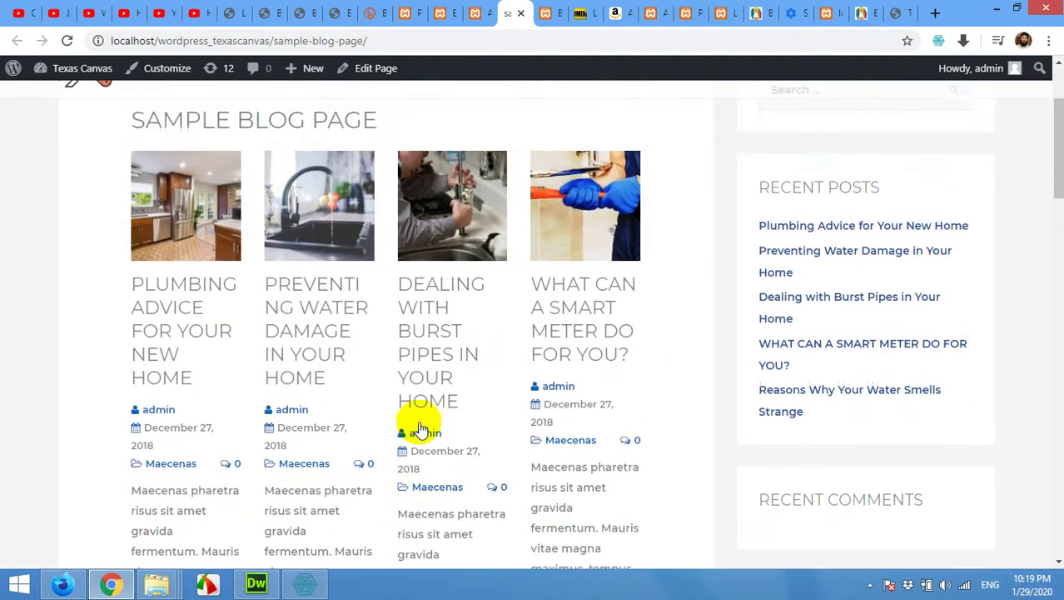
{"action": "scroll", "coordinate": [419, 429], "scroll_direction": "up", "scroll_amount": 2}
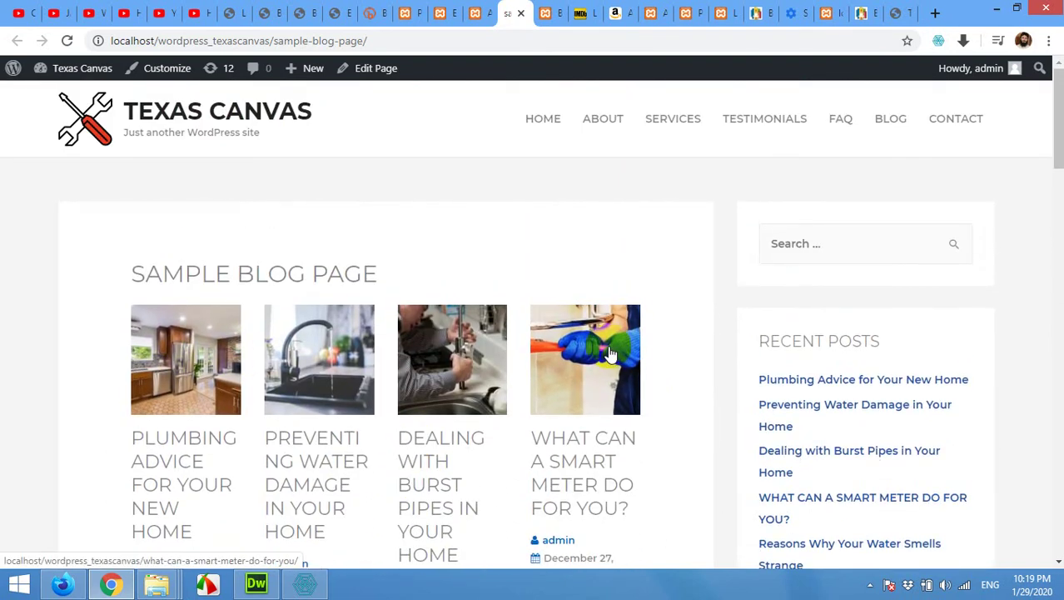
{"action": "scroll", "coordinate": [609, 354], "scroll_direction": "down", "scroll_amount": 14}
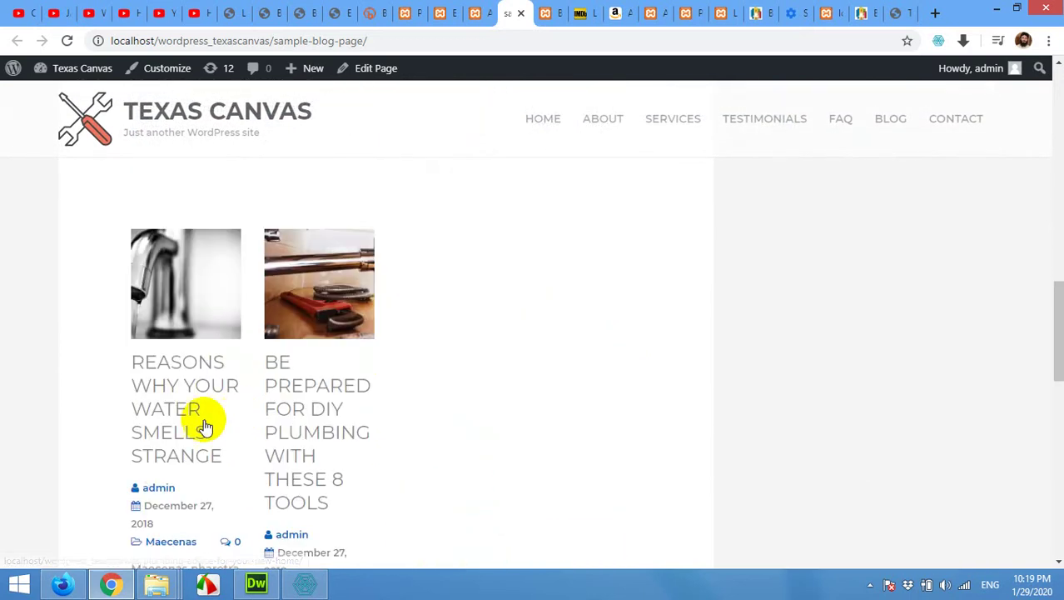
{"action": "scroll", "coordinate": [333, 353], "scroll_direction": "up", "scroll_amount": 10}
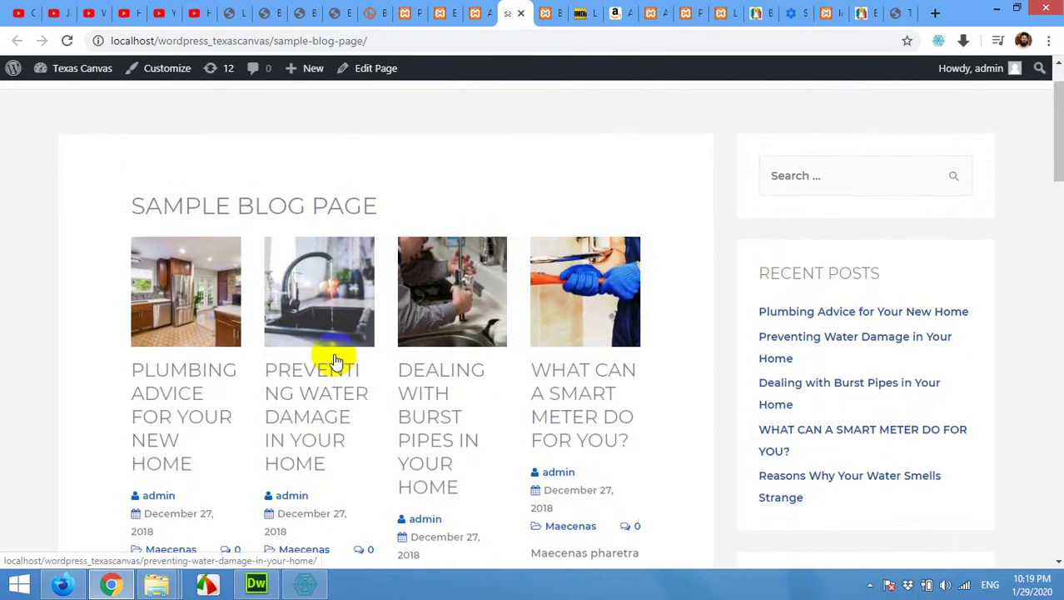
{"action": "scroll", "coordinate": [333, 360], "scroll_direction": "up", "scroll_amount": 1}
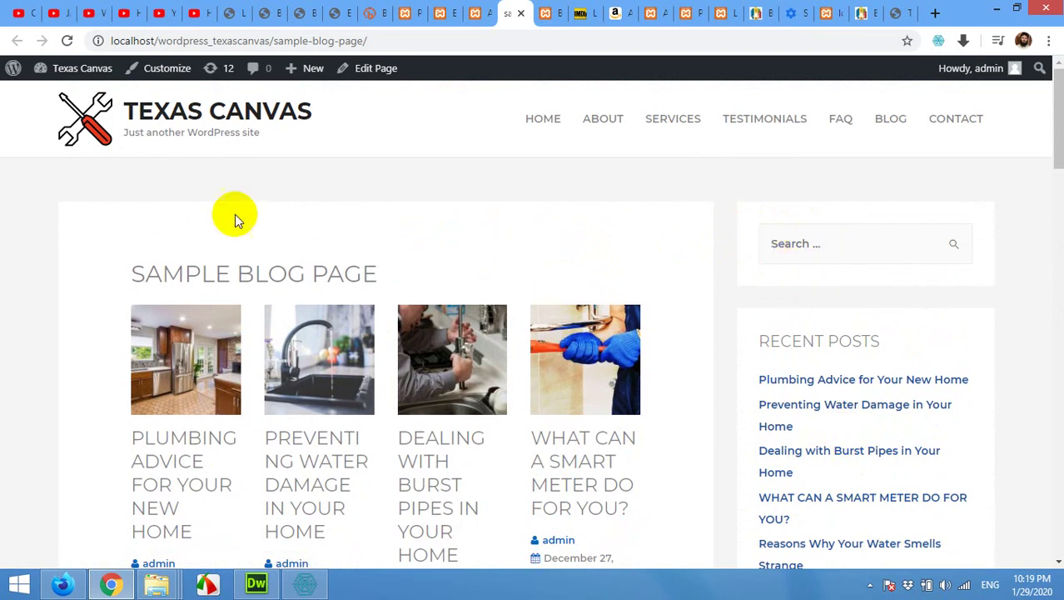
Step: Return to the sample blog page's editor, dismiss the post-publish information and show the page's document settings
{"action": "left_click", "coordinate": [472, 13]}
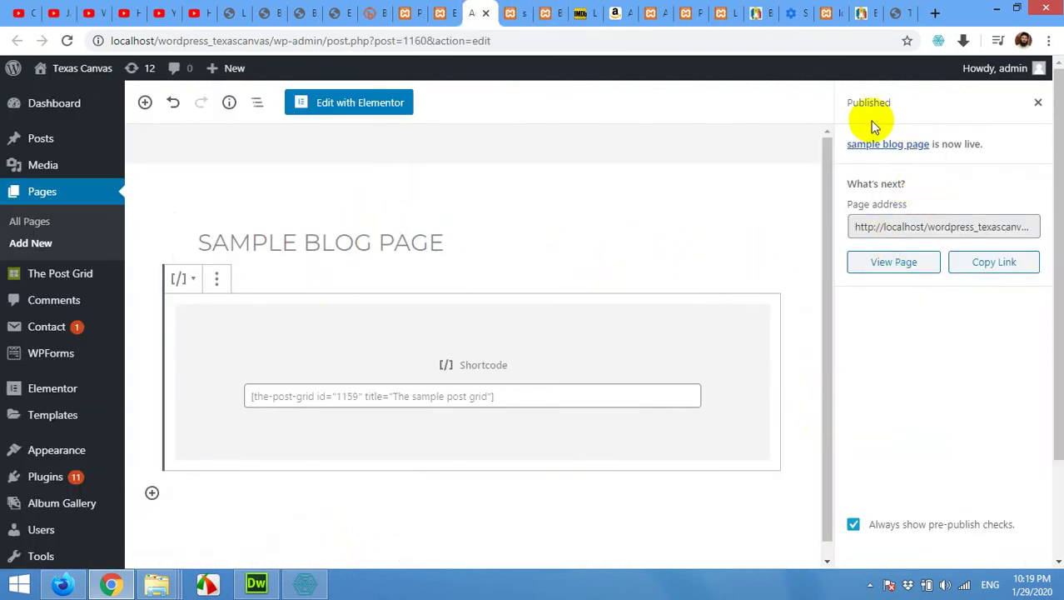
{"action": "scroll", "coordinate": [921, 408], "scroll_direction": "down", "scroll_amount": 2}
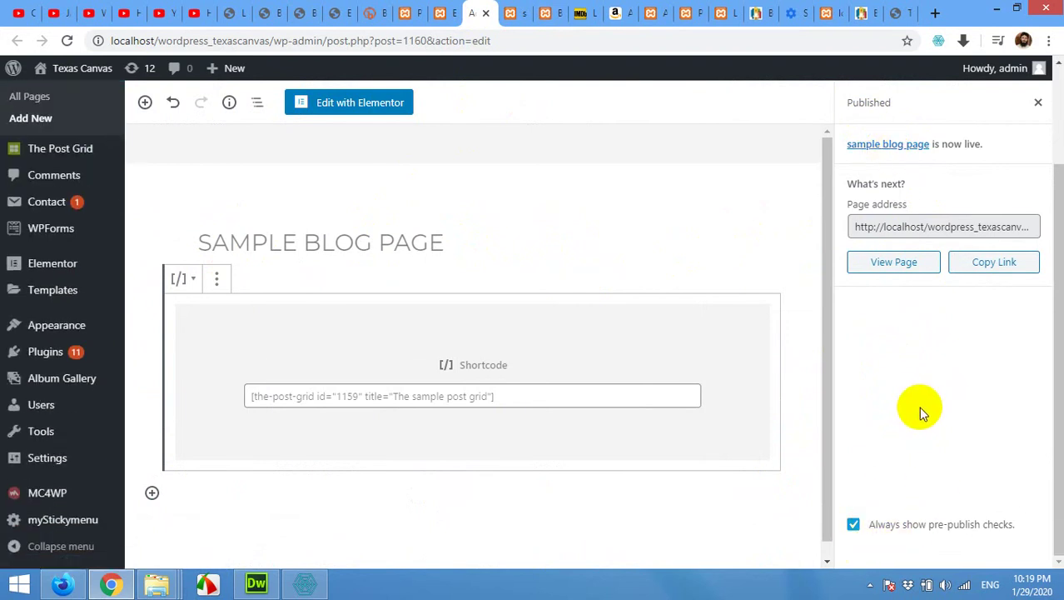
{"action": "scroll", "coordinate": [923, 392], "scroll_direction": "up", "scroll_amount": 2}
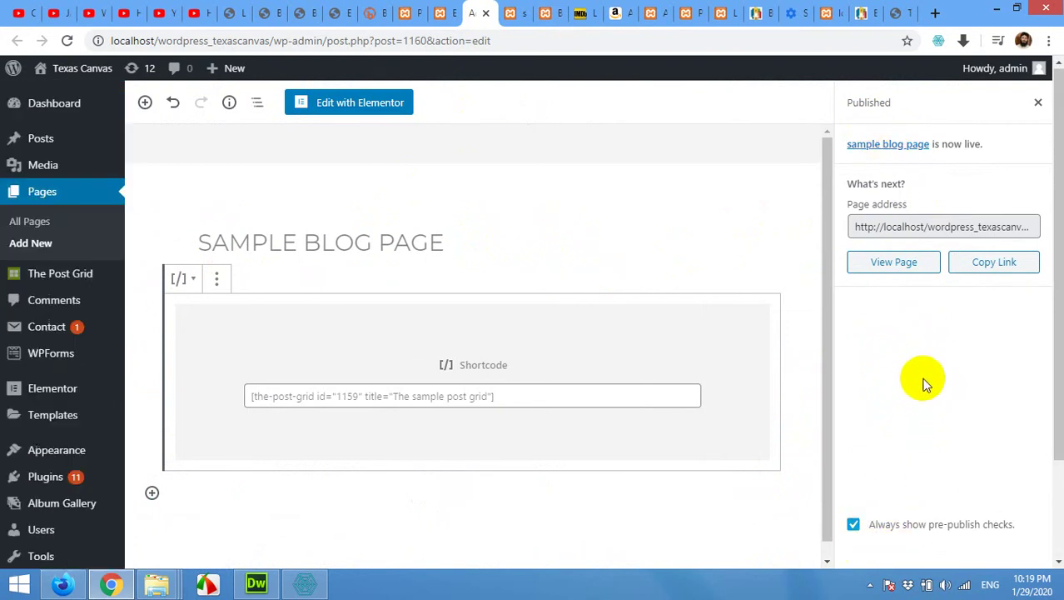
{"action": "left_click", "coordinate": [1038, 103]}
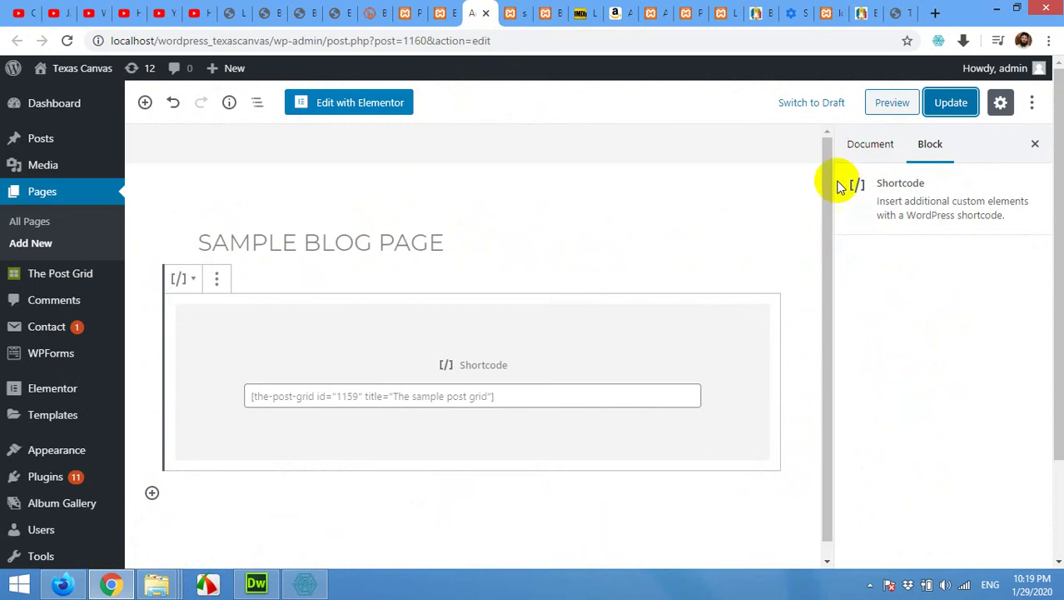
{"action": "left_click", "coordinate": [1035, 144]}
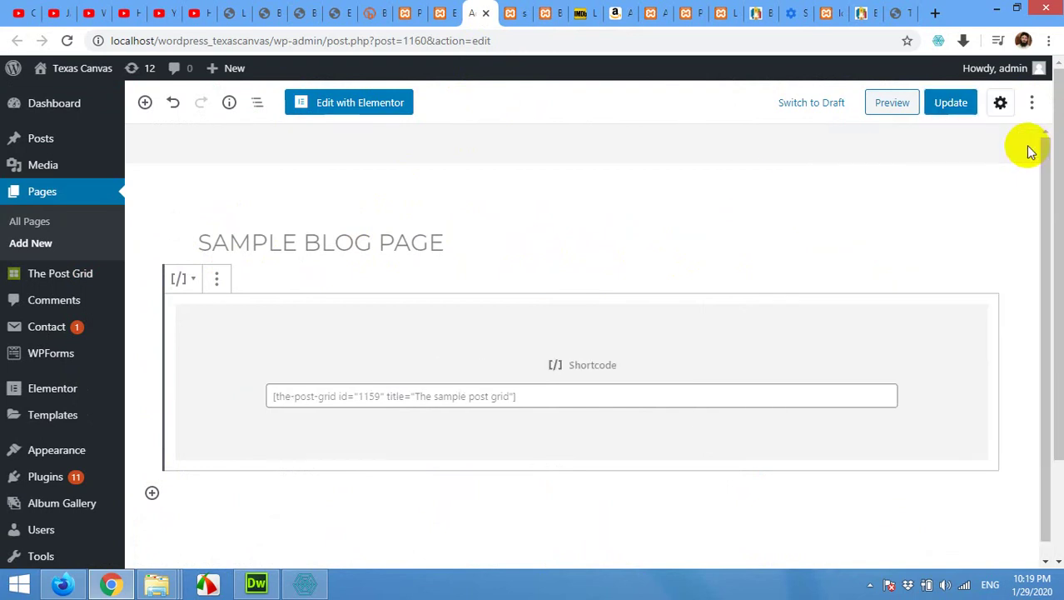
{"action": "left_click", "coordinate": [1000, 103]}
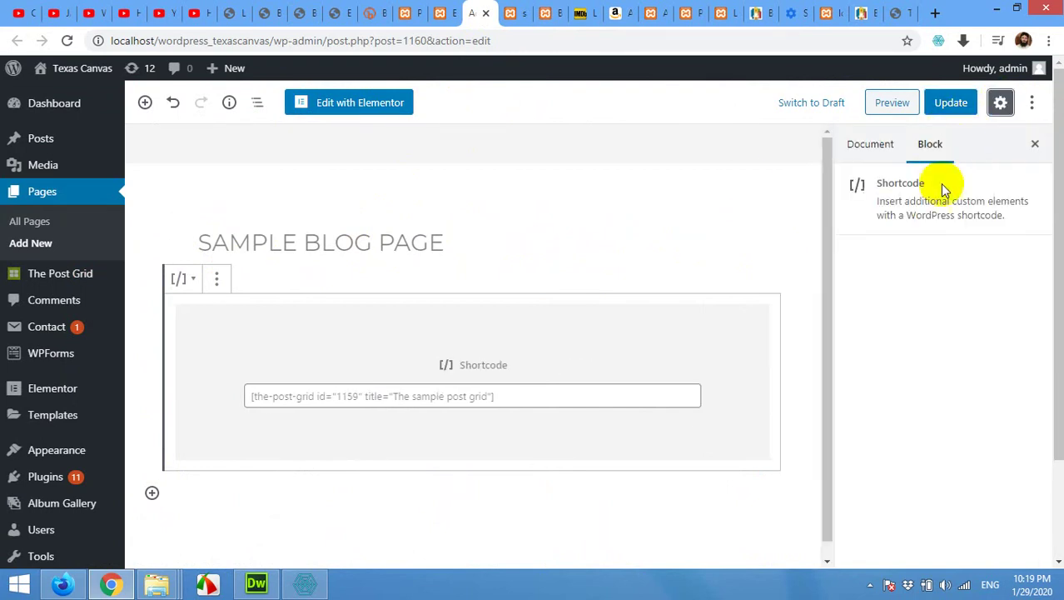
{"action": "left_click", "coordinate": [869, 144]}
Step: Update the page with the Elementor Full Width template and check the refreshed live page
{"action": "scroll", "coordinate": [899, 375], "scroll_direction": "down", "scroll_amount": 1}
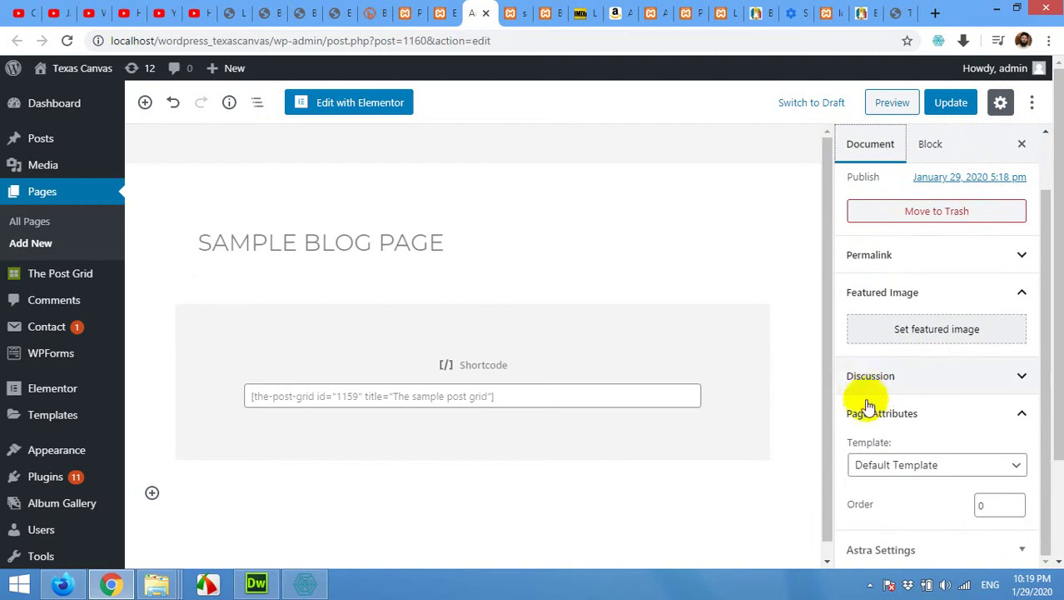
{"action": "left_click", "coordinate": [888, 469]}
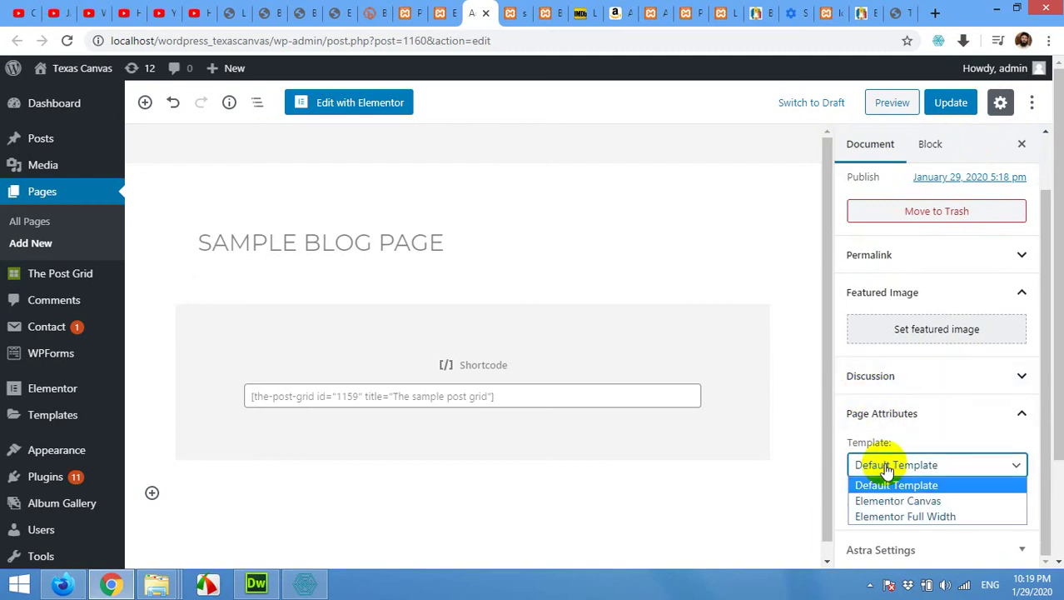
{"action": "left_click", "coordinate": [894, 517]}
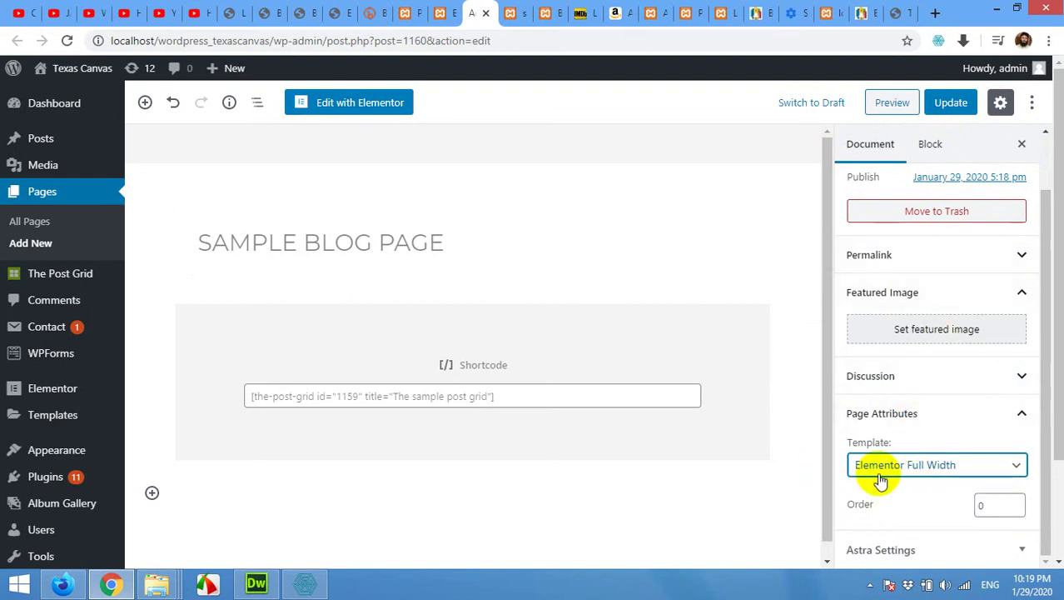
{"action": "left_click", "coordinate": [941, 108]}
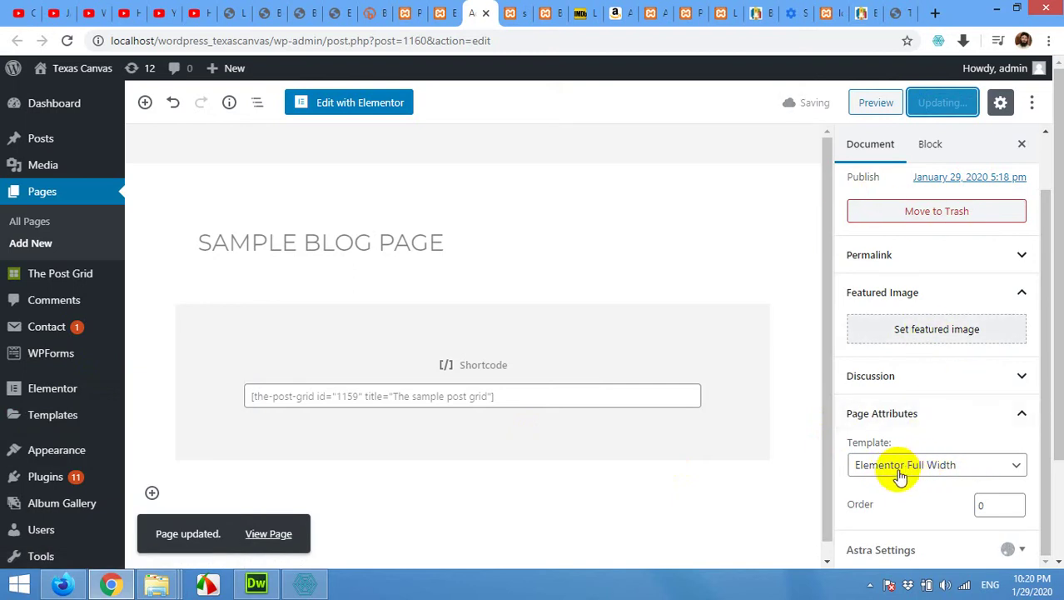
{"action": "left_click", "coordinate": [511, 8]}
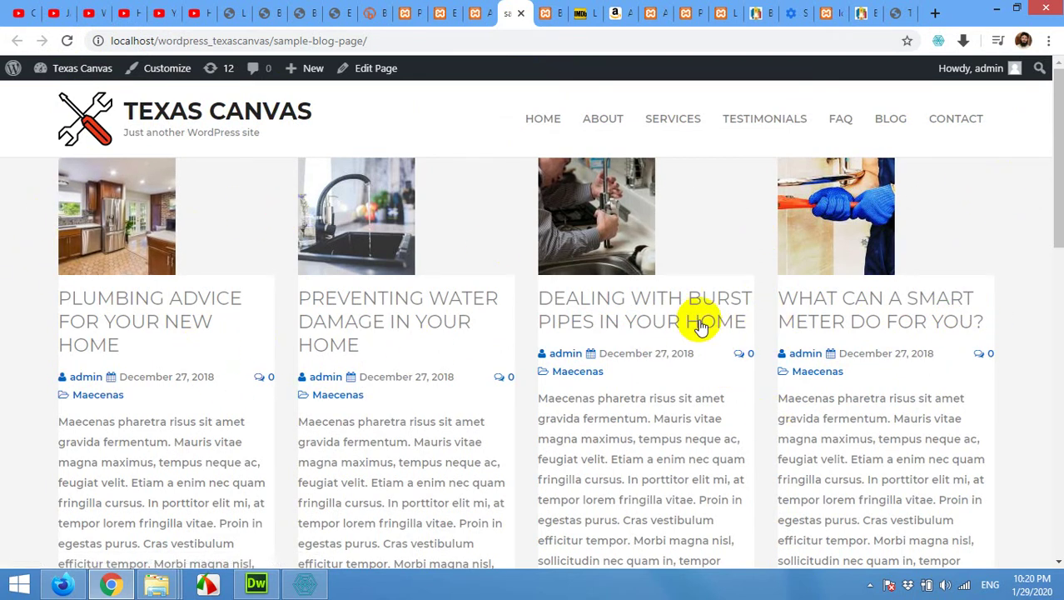
Step: Return to the editor of "The sample post grid" and review its post source settings and layout preview
{"action": "left_click", "coordinate": [446, 10]}
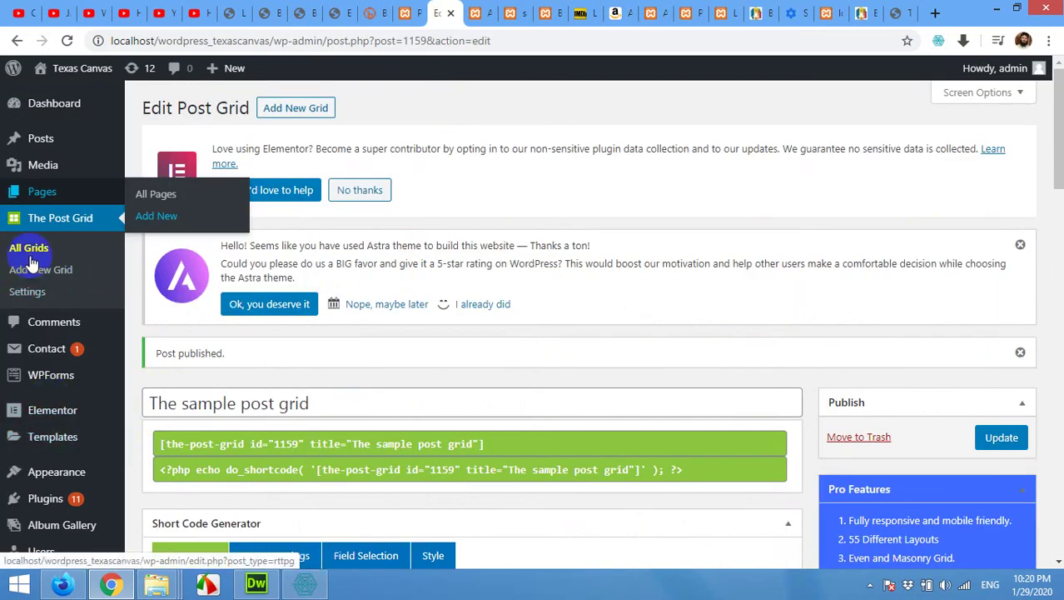
{"action": "left_click", "coordinate": [367, 381]}
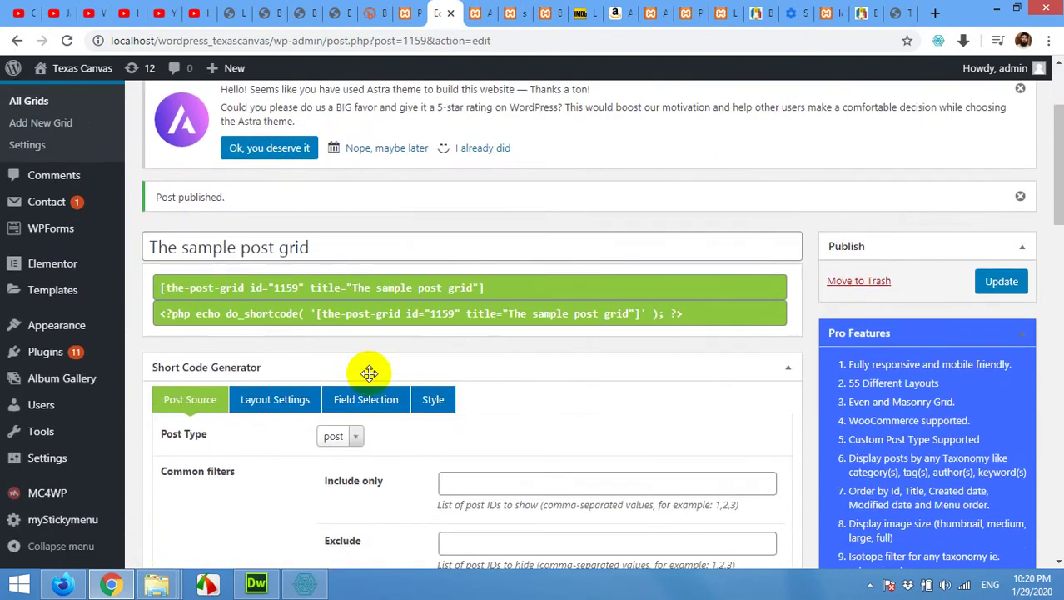
{"action": "scroll", "coordinate": [369, 373], "scroll_direction": "down", "scroll_amount": 2}
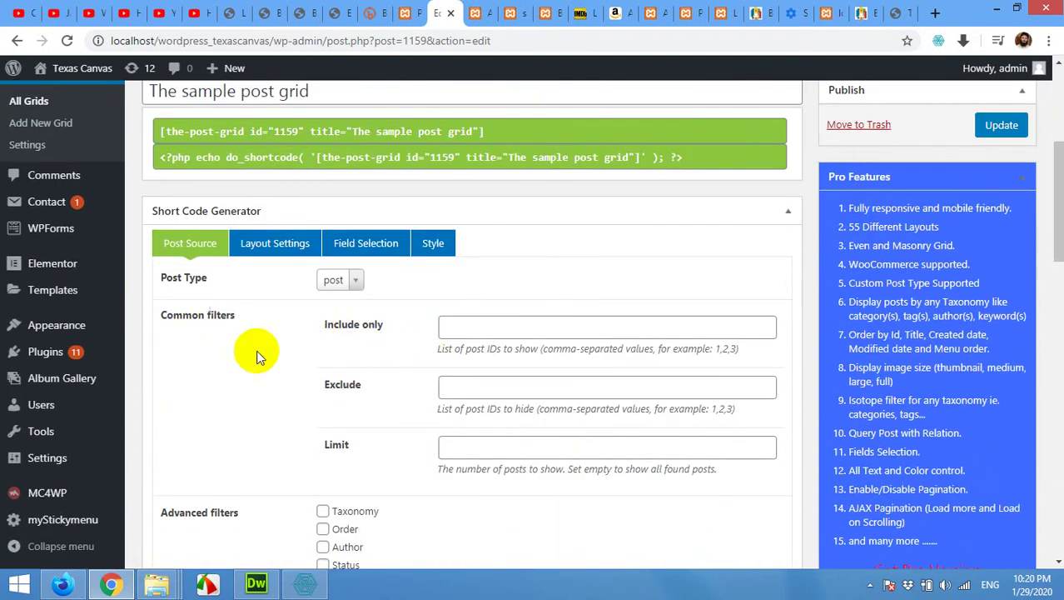
{"action": "scroll", "coordinate": [257, 356], "scroll_direction": "down", "scroll_amount": 4}
{"action": "scroll", "coordinate": [212, 378], "scroll_direction": "down", "scroll_amount": 2}
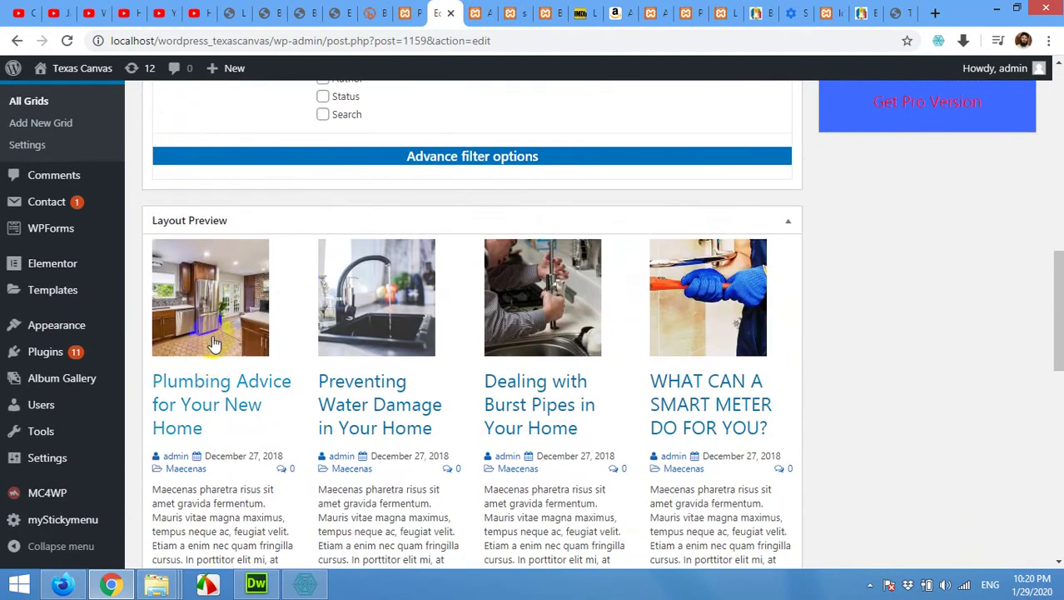
{"action": "scroll", "coordinate": [320, 304], "scroll_direction": "down", "scroll_amount": 1}
{"action": "scroll", "coordinate": [320, 304], "scroll_direction": "up", "scroll_amount": 10}
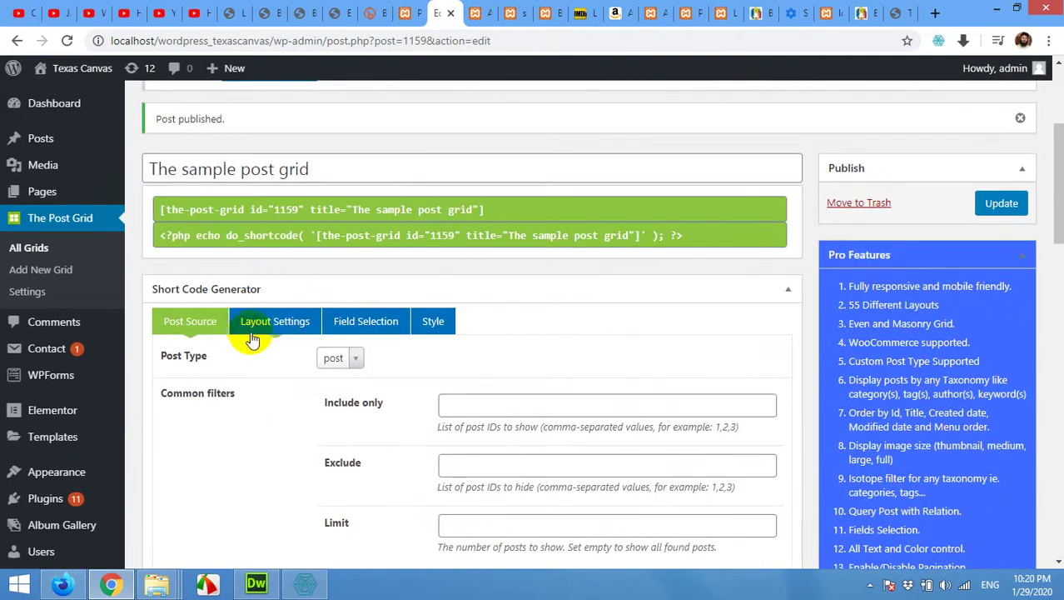
Step: Set the post grid's column layout to Column 3
{"action": "left_click", "coordinate": [258, 333]}
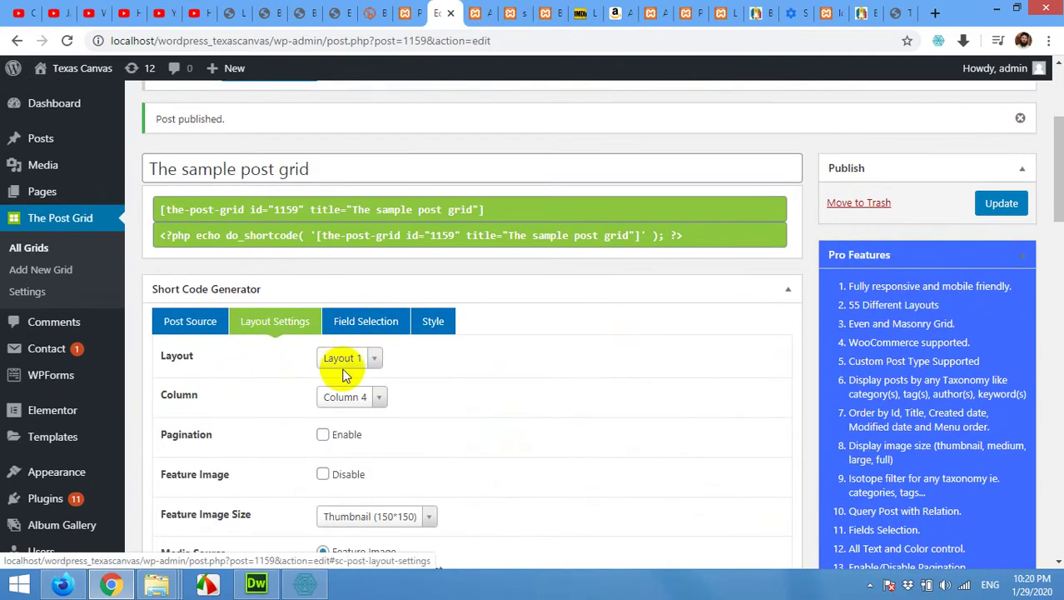
{"action": "scroll", "coordinate": [285, 417], "scroll_direction": "down", "scroll_amount": 1}
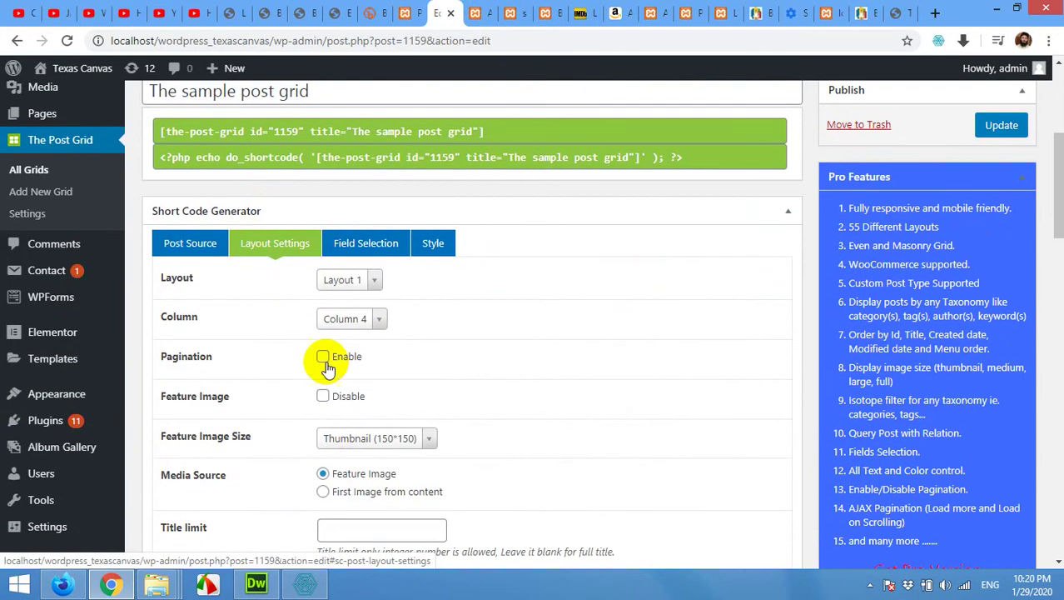
{"action": "left_click", "coordinate": [346, 322]}
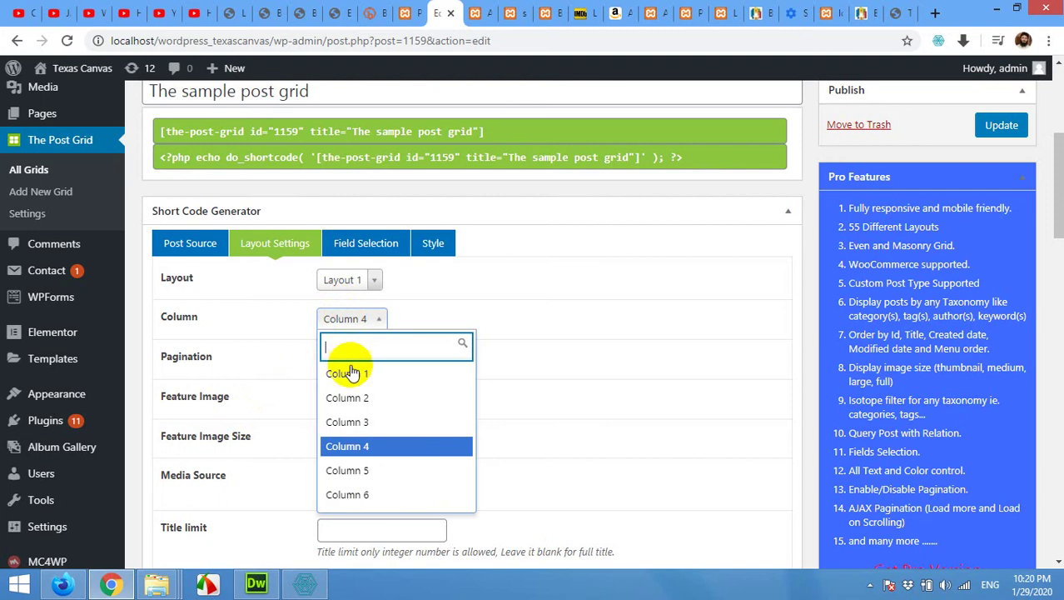
{"action": "left_click", "coordinate": [355, 422]}
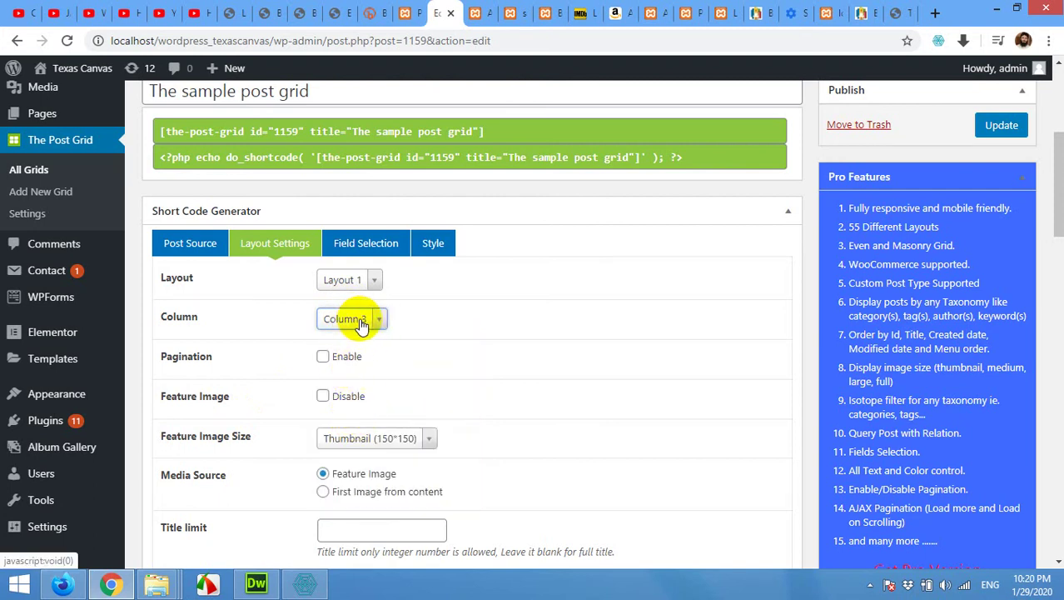
Step: Enable pagination for the post grid and set it to display 6 posts per page
{"action": "scroll", "coordinate": [281, 349], "scroll_direction": "down", "scroll_amount": 1}
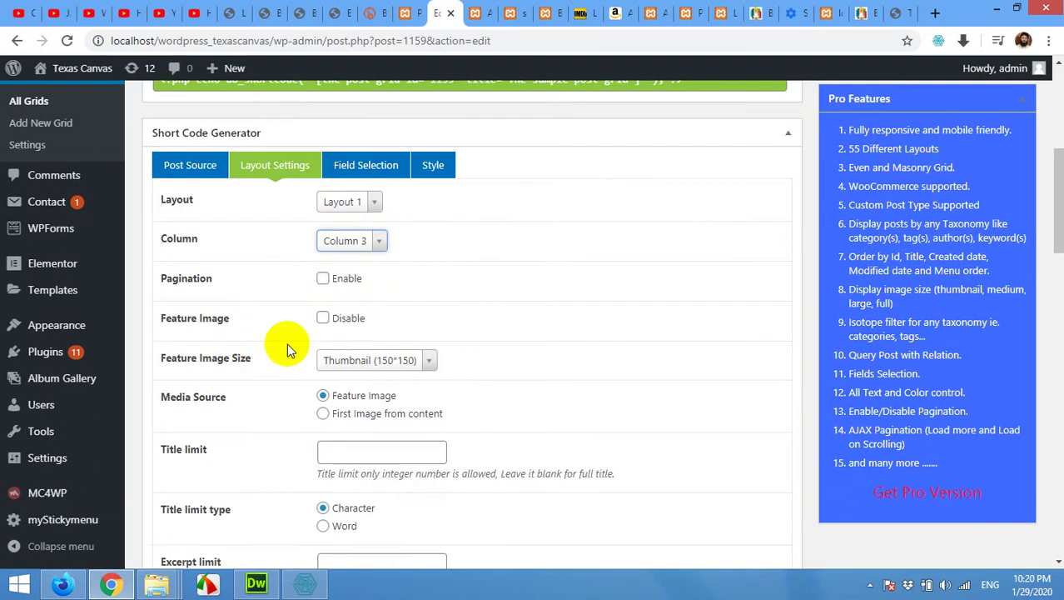
{"action": "left_click", "coordinate": [322, 280]}
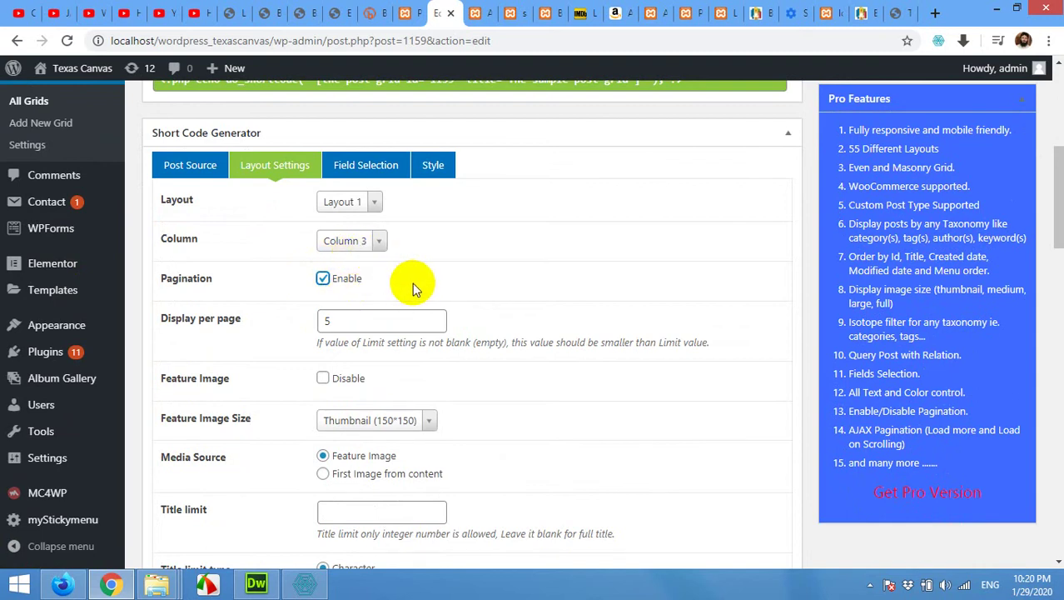
{"action": "left_click_drag", "start_coordinate": [325, 321], "coordinate": [436, 325]}
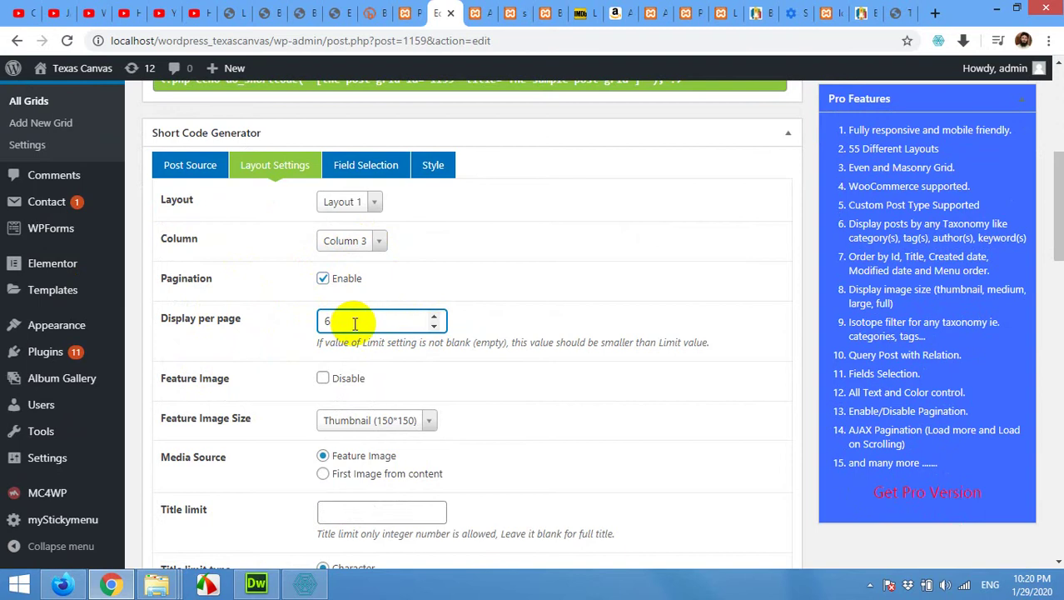
Step: Check the thumbnails on the live blog page and set the grid's feature image size to Medium (300*300)
{"action": "scroll", "coordinate": [200, 467], "scroll_direction": "down", "scroll_amount": 1}
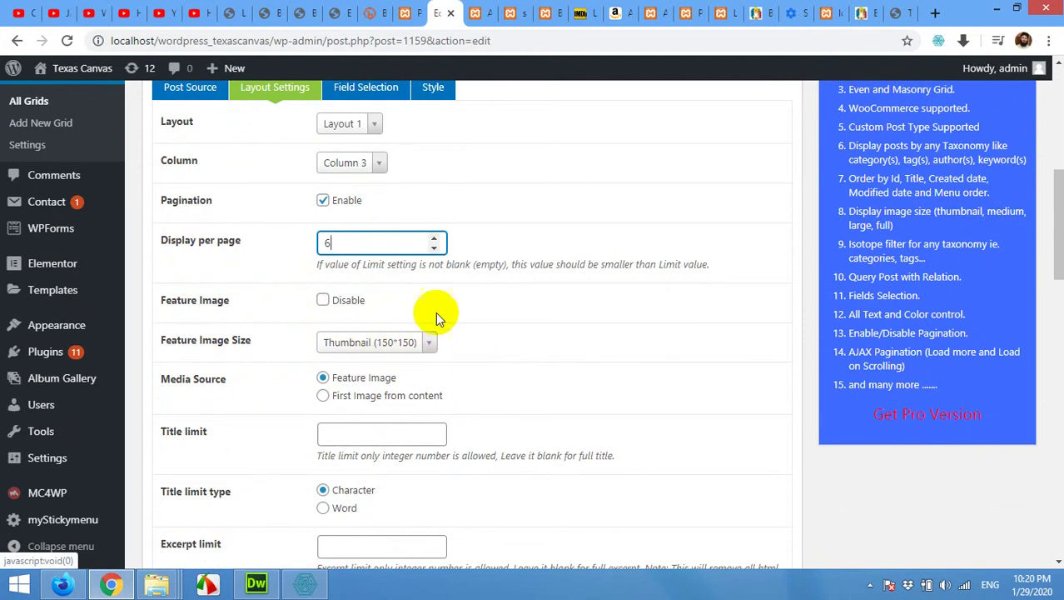
{"action": "left_click", "coordinate": [477, 12]}
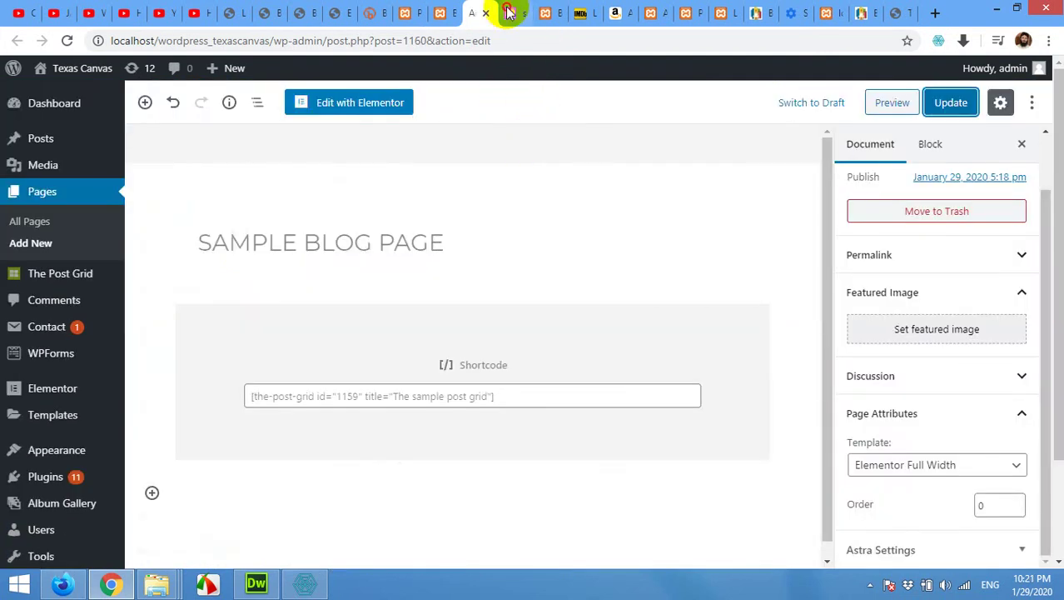
{"action": "left_click", "coordinate": [510, 13]}
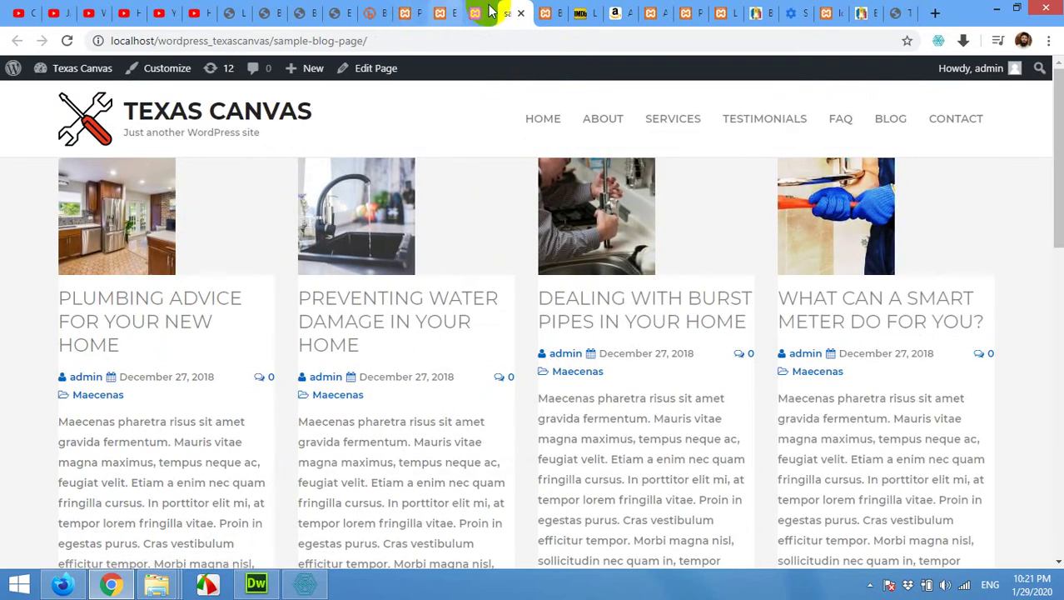
{"action": "left_click", "coordinate": [446, 11]}
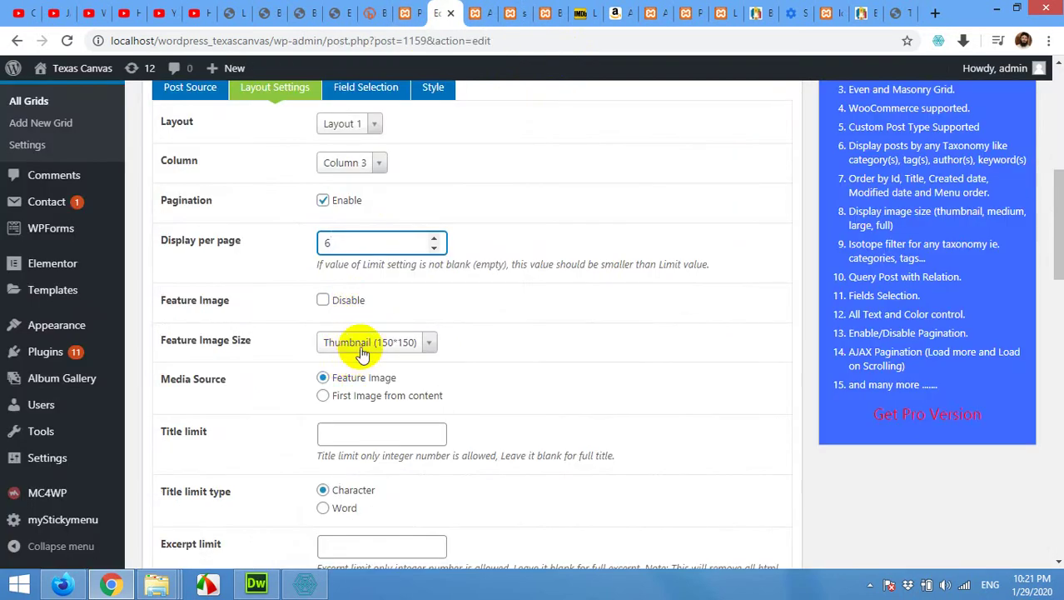
{"action": "left_click", "coordinate": [363, 352]}
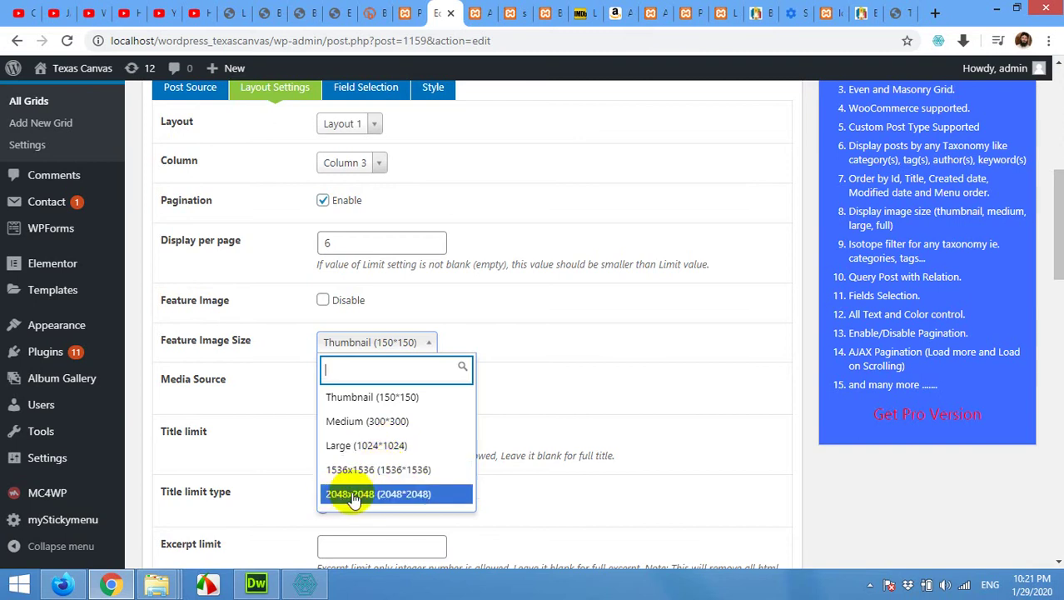
{"action": "left_click", "coordinate": [368, 422]}
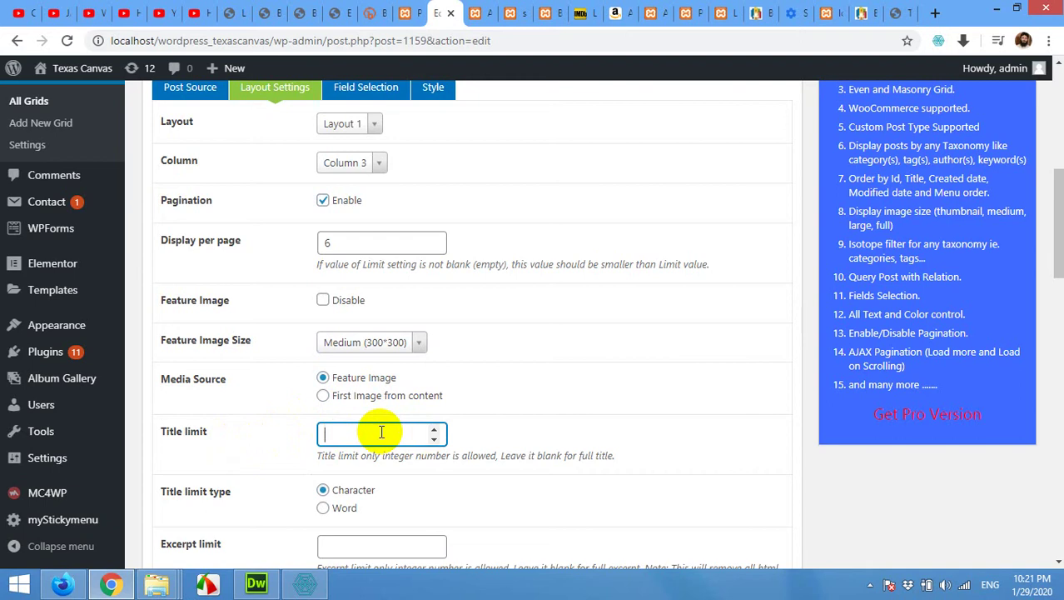
Step: Set the grid's excerpt limit to 99 characters and its title limit to 50 characters
{"action": "scroll", "coordinate": [283, 441], "scroll_direction": "down", "scroll_amount": 2}
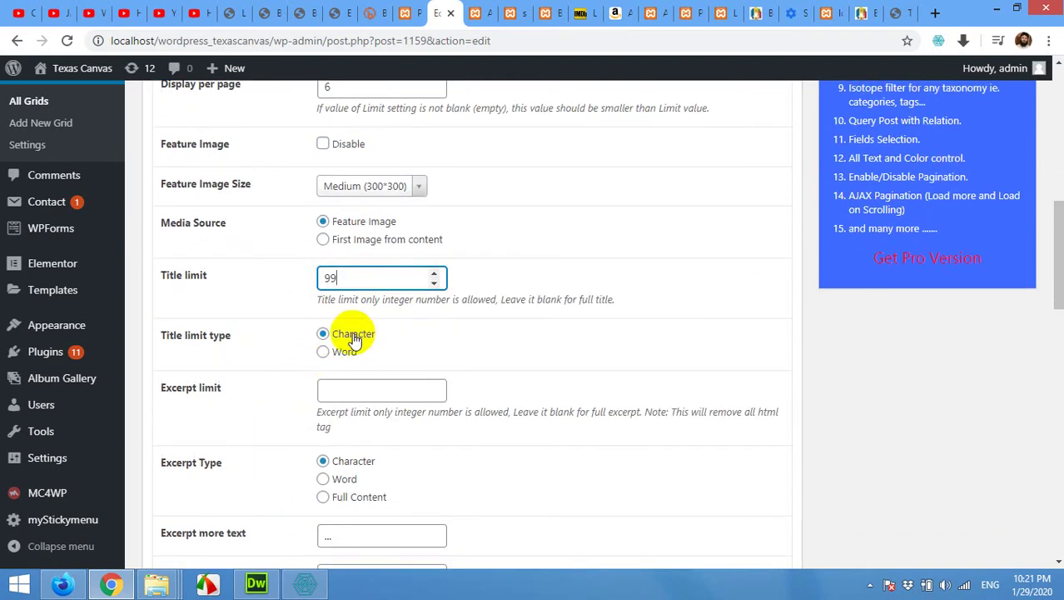
{"action": "left_click", "coordinate": [366, 393]}
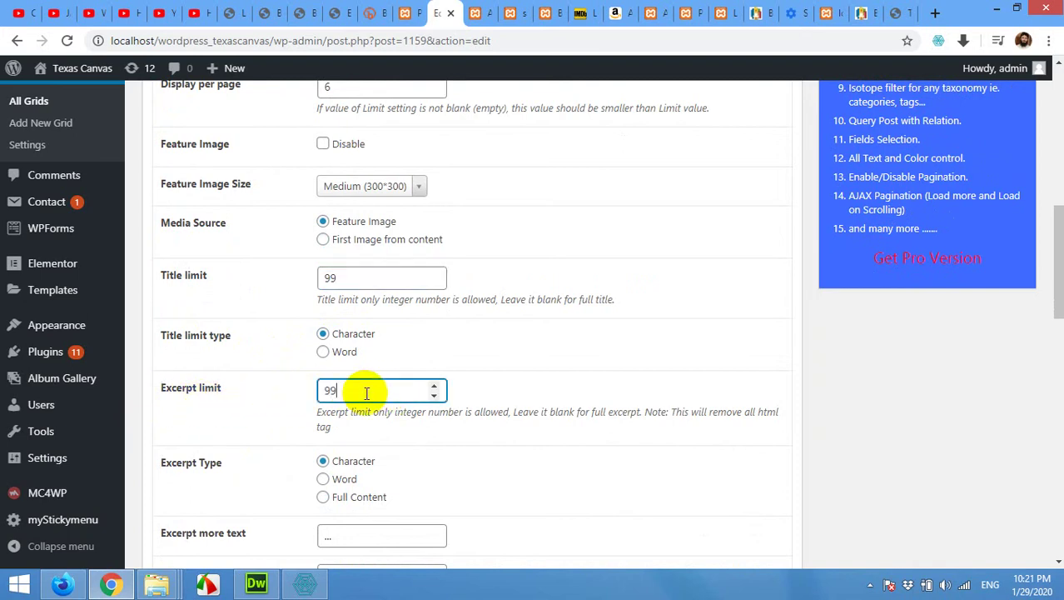
{"action": "double_click", "coordinate": [330, 276]}
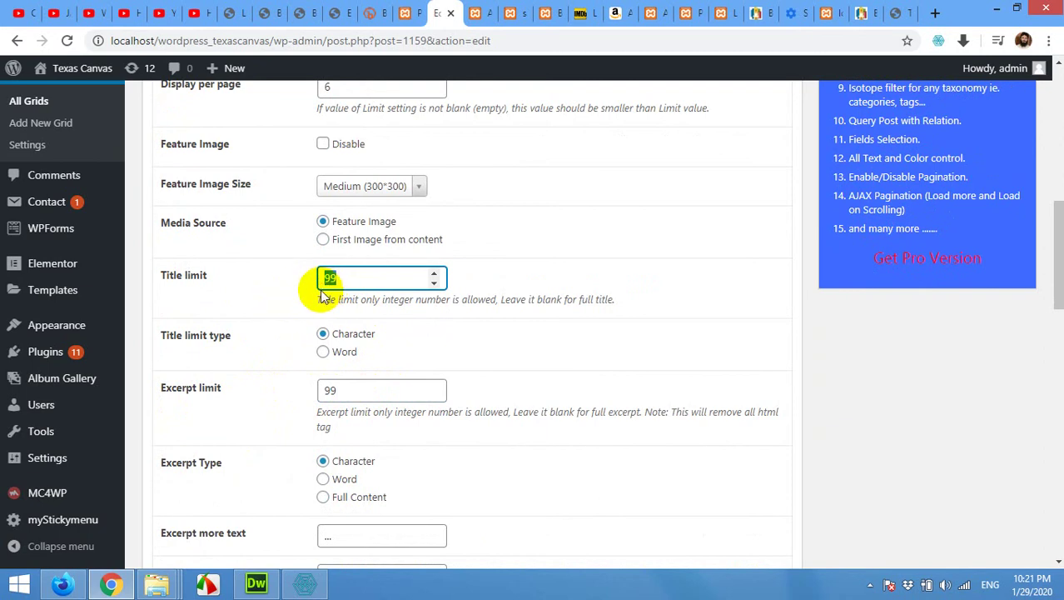
{"action": "type", "text": "50"}
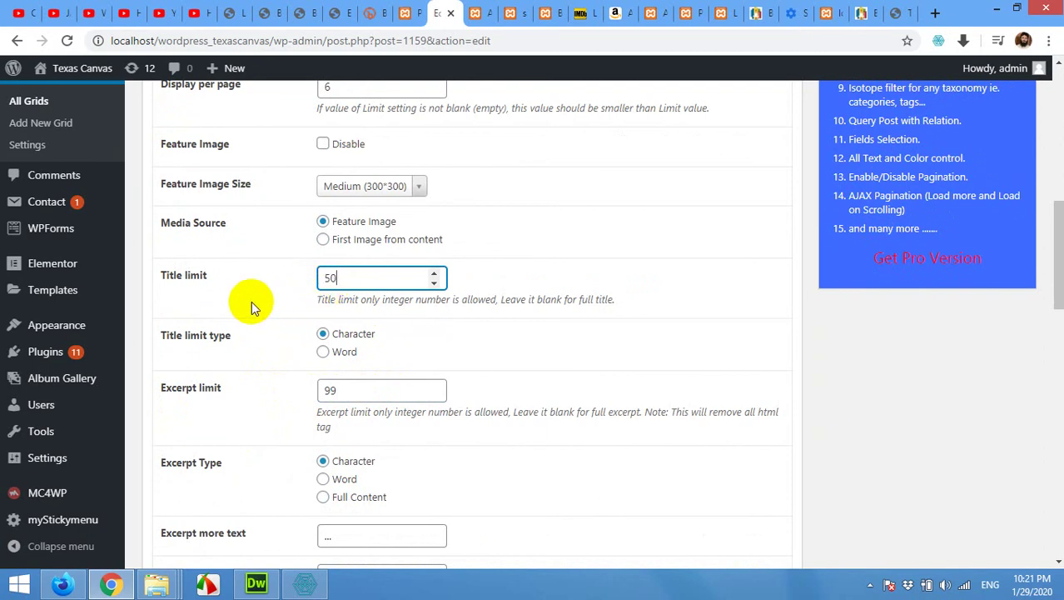
{"action": "scroll", "coordinate": [240, 522], "scroll_direction": "down", "scroll_amount": 1}
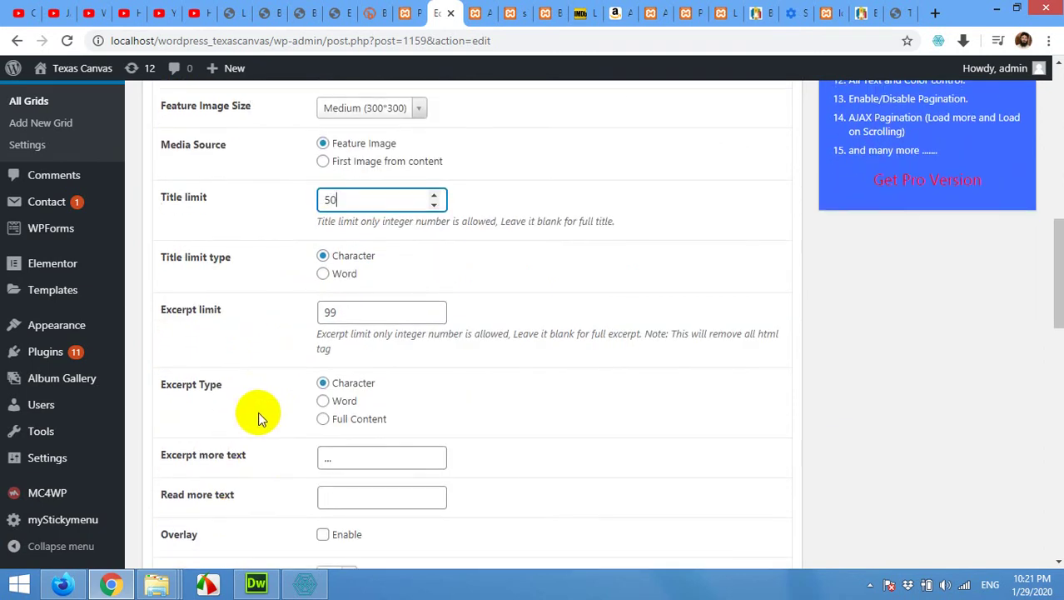
{"action": "scroll", "coordinate": [211, 473], "scroll_direction": "down", "scroll_amount": 1}
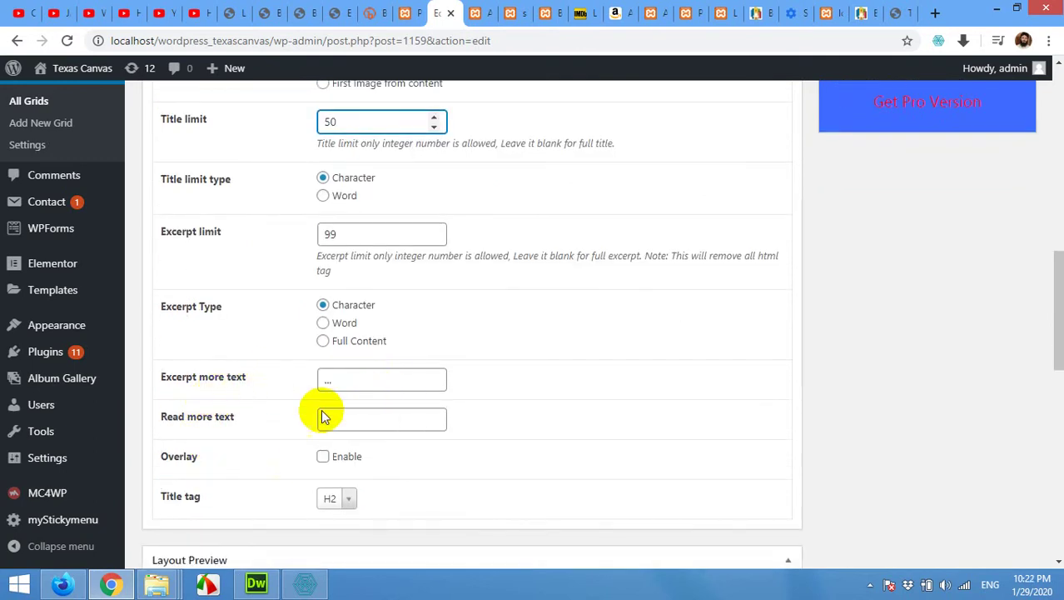
Step: Choose H2 as the post grid's title tag and check the titles, excerpts and Read More buttons in the layout preview
{"action": "scroll", "coordinate": [286, 477], "scroll_direction": "down", "scroll_amount": 1}
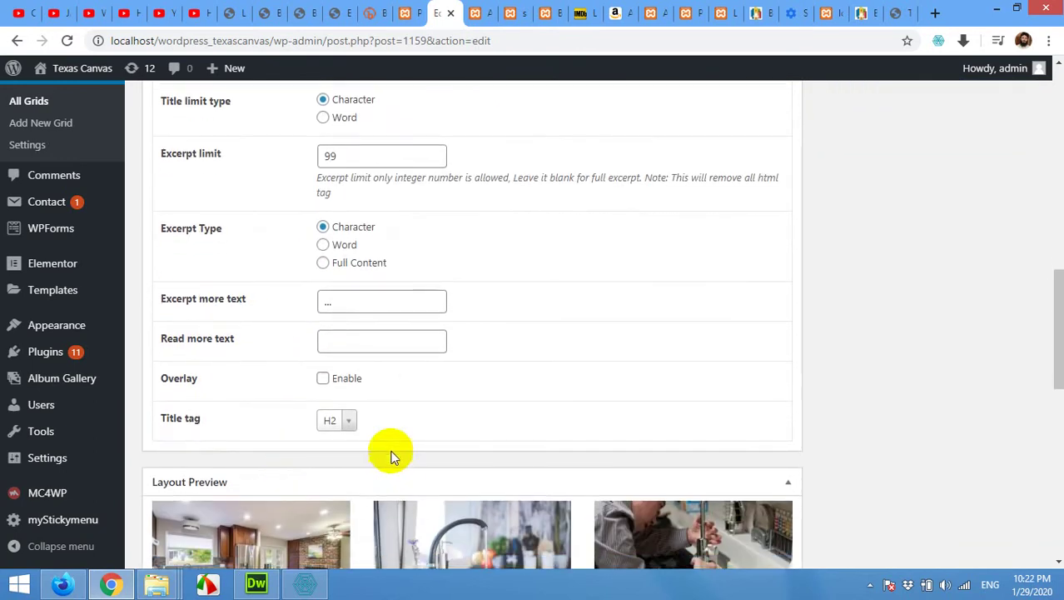
{"action": "left_click", "coordinate": [329, 422]}
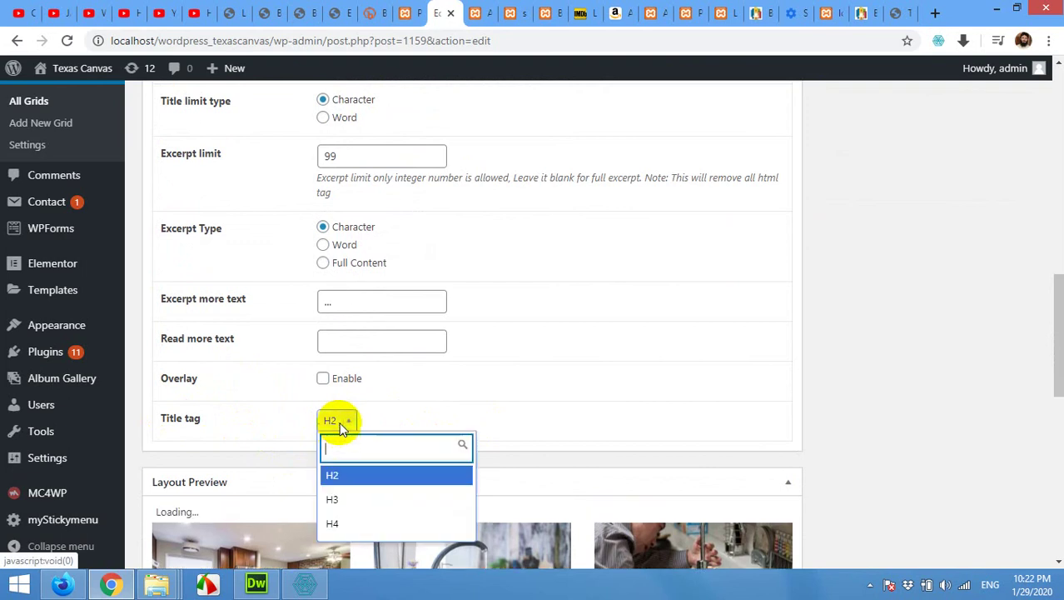
{"action": "left_click", "coordinate": [346, 475]}
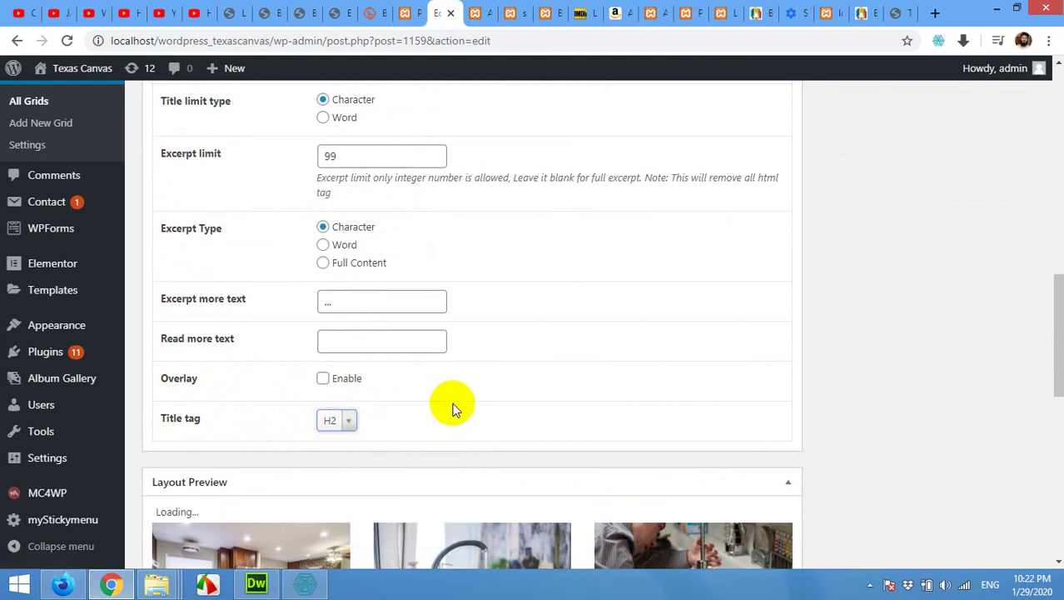
{"action": "scroll", "coordinate": [454, 408], "scroll_direction": "down", "scroll_amount": 5}
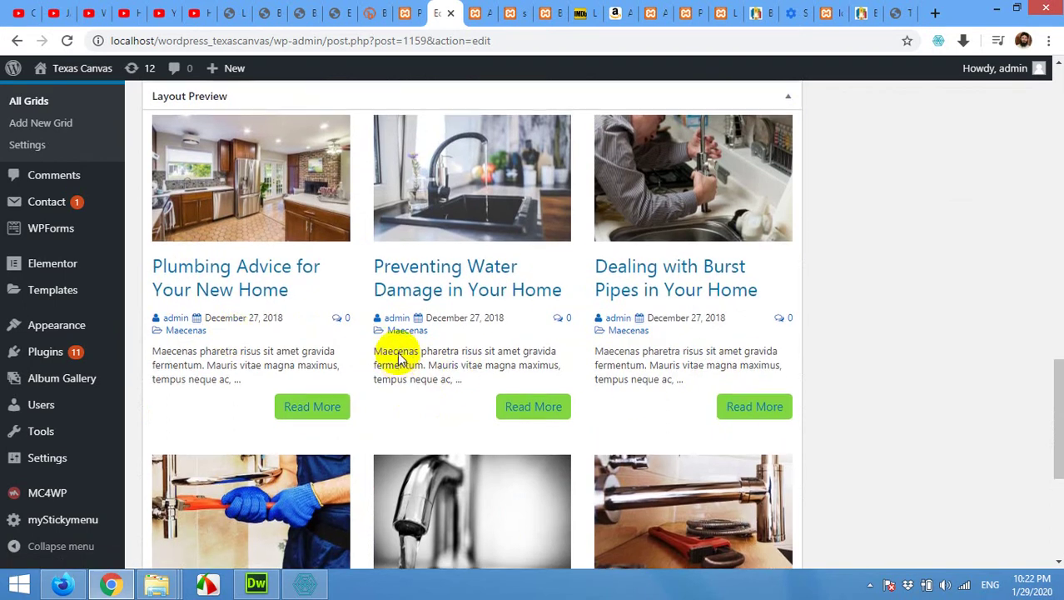
{"action": "scroll", "coordinate": [399, 358], "scroll_direction": "up", "scroll_amount": 4}
{"action": "scroll", "coordinate": [417, 405], "scroll_direction": "down", "scroll_amount": 4}
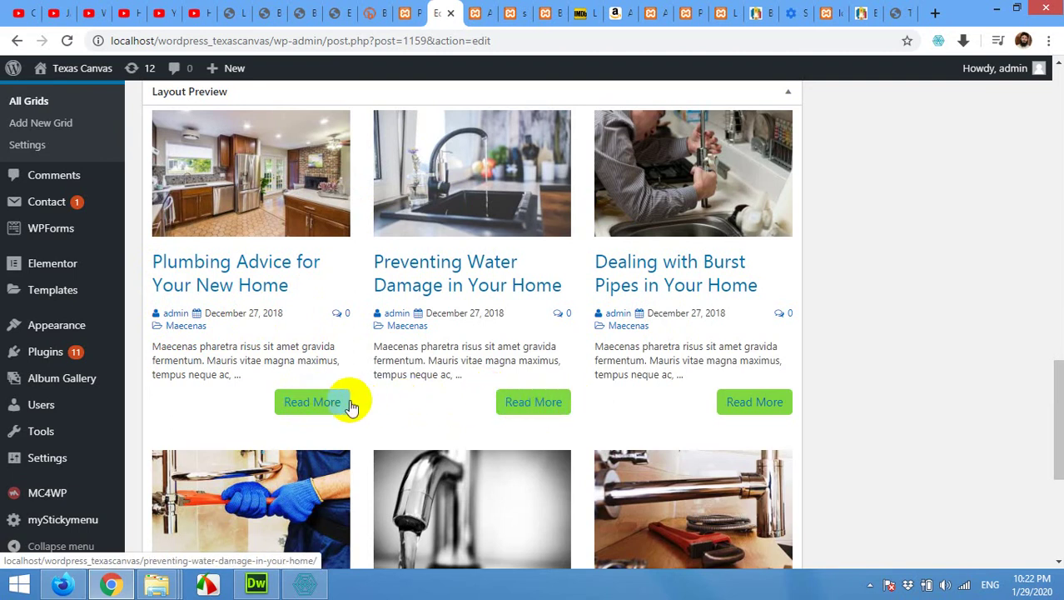
{"action": "scroll", "coordinate": [751, 406], "scroll_direction": "up", "scroll_amount": 5}
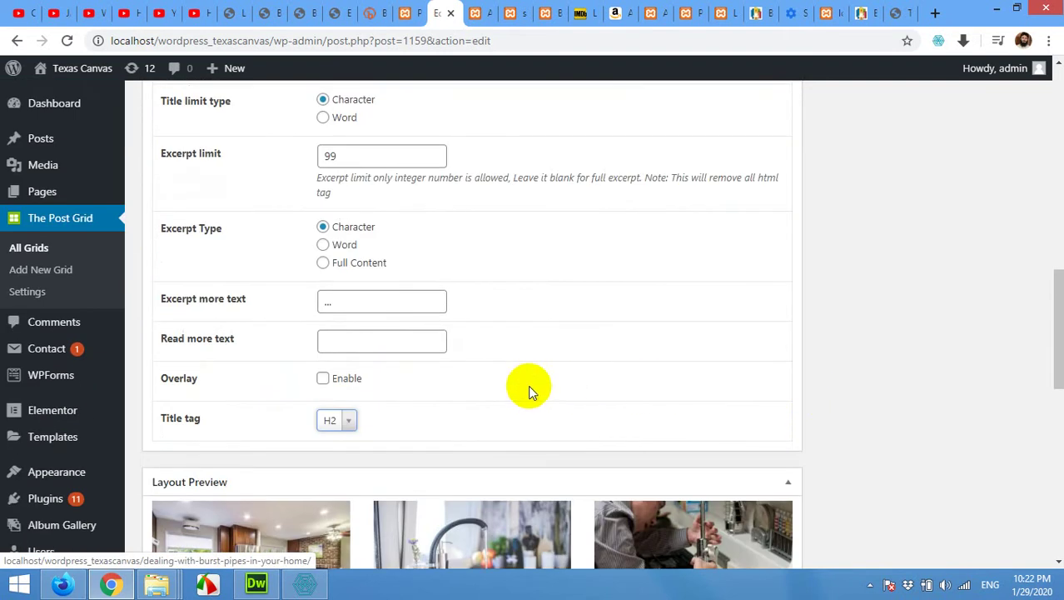
Step: Set the post grid's primary style color to black (#000000) and check the post meta text in the layout preview
{"action": "scroll", "coordinate": [528, 385], "scroll_direction": "up", "scroll_amount": 8}
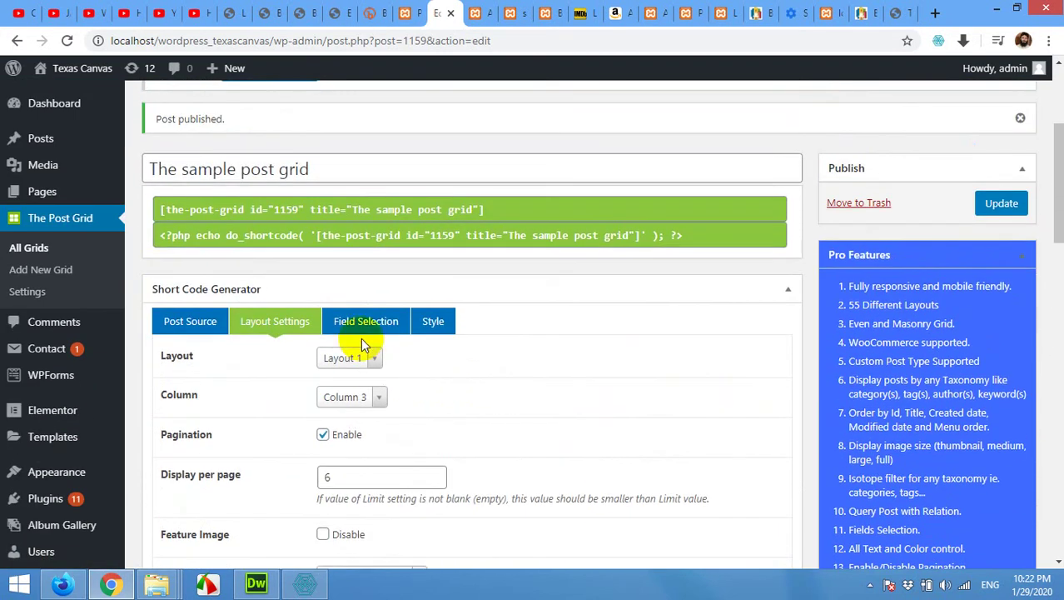
{"action": "left_click", "coordinate": [424, 324]}
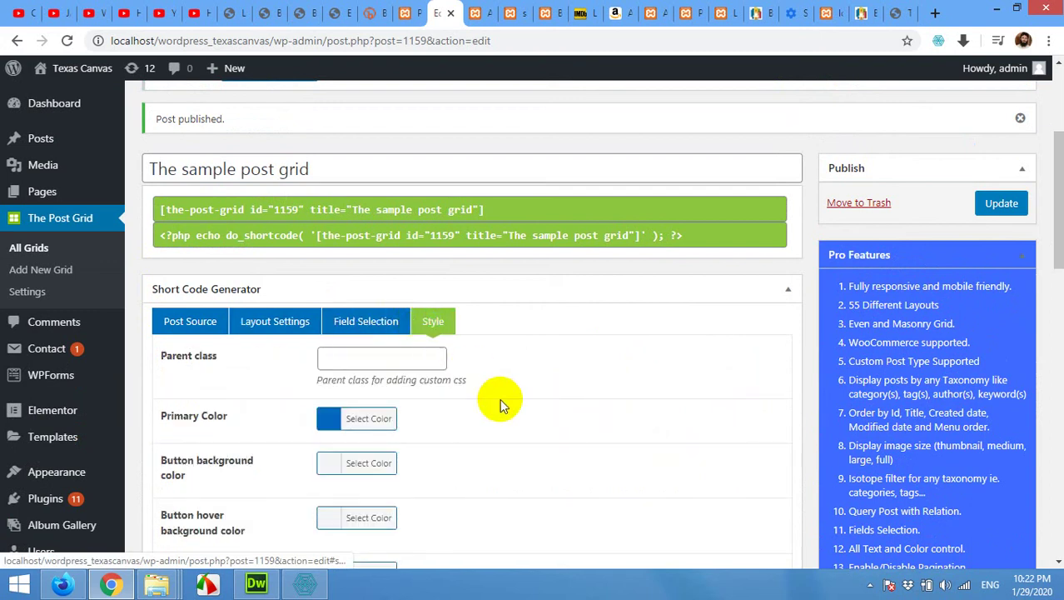
{"action": "scroll", "coordinate": [500, 398], "scroll_direction": "down", "scroll_amount": 1}
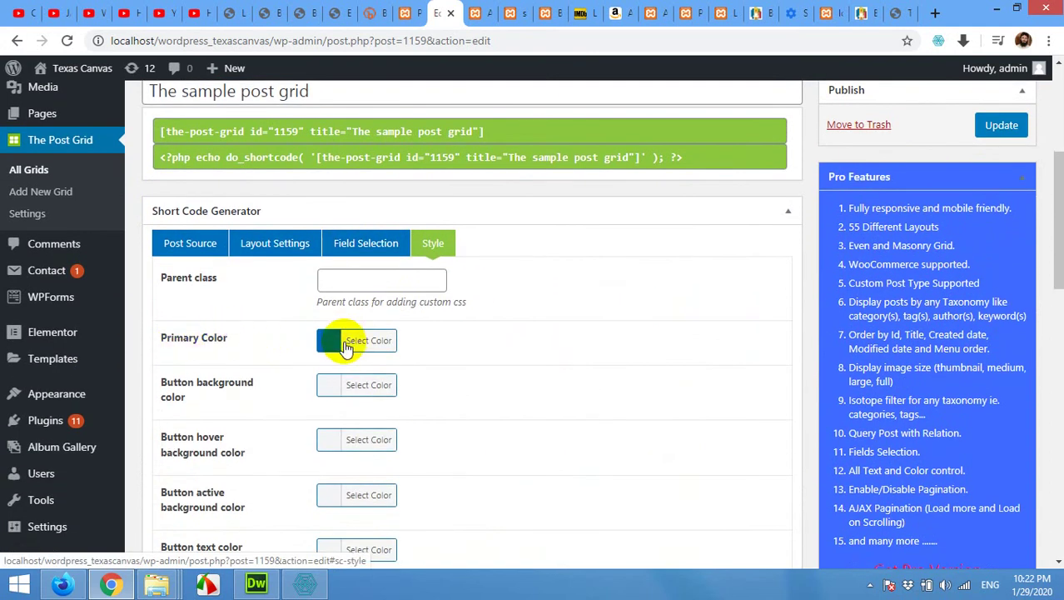
{"action": "scroll", "coordinate": [328, 309], "scroll_direction": "down", "scroll_amount": 8}
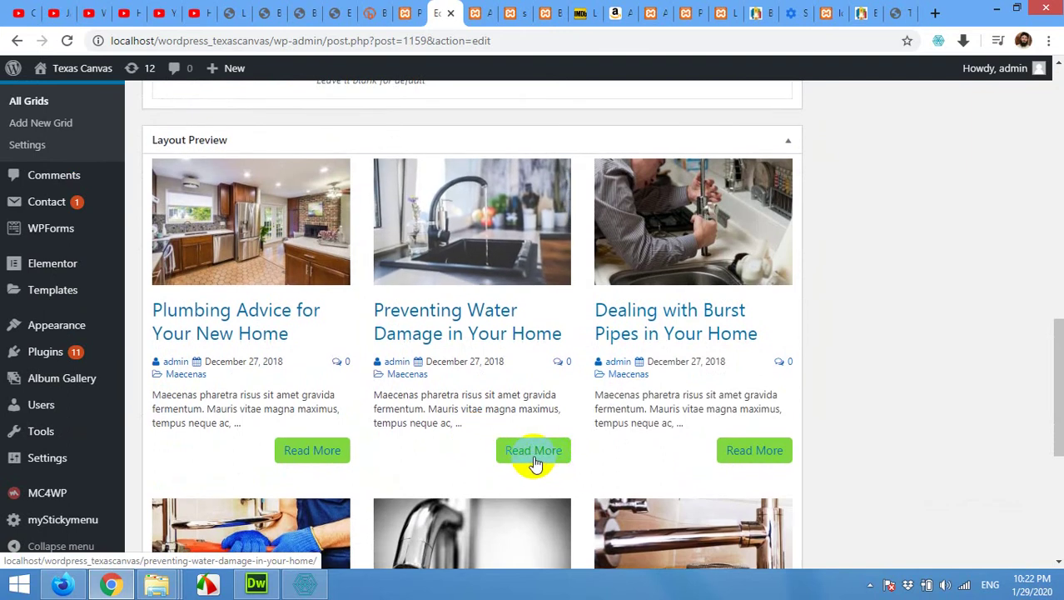
{"action": "scroll", "coordinate": [504, 428], "scroll_direction": "up", "scroll_amount": 7}
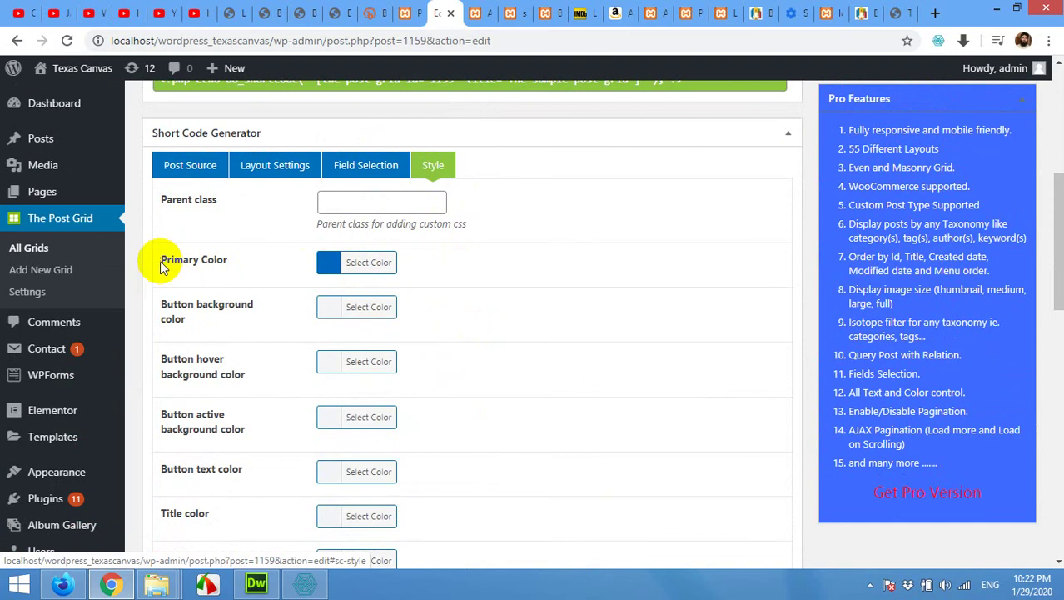
{"action": "left_click", "coordinate": [327, 265]}
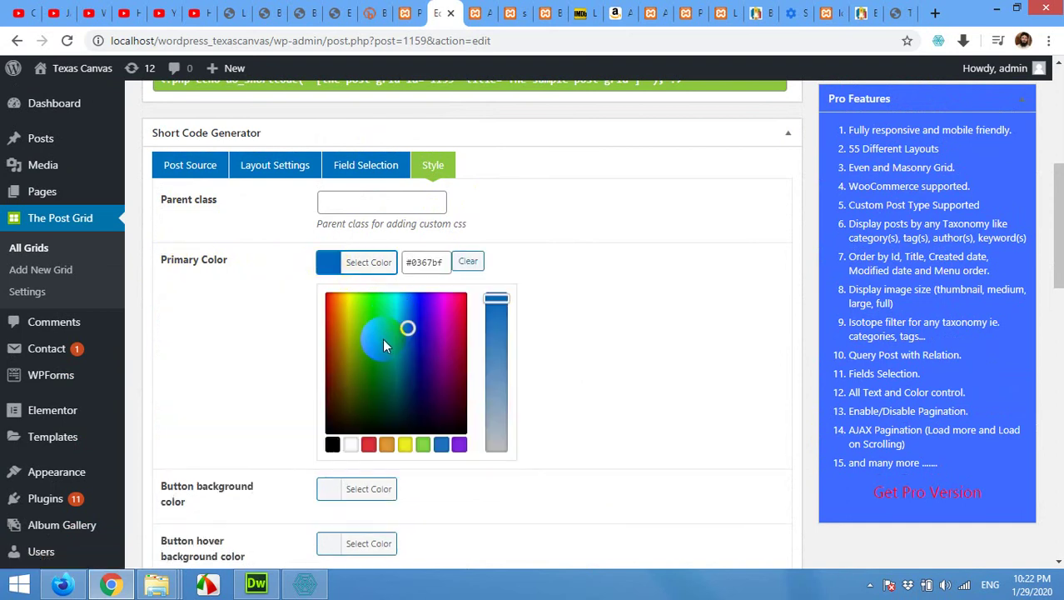
{"action": "left_click_drag", "start_coordinate": [345, 382], "coordinate": [329, 431]}
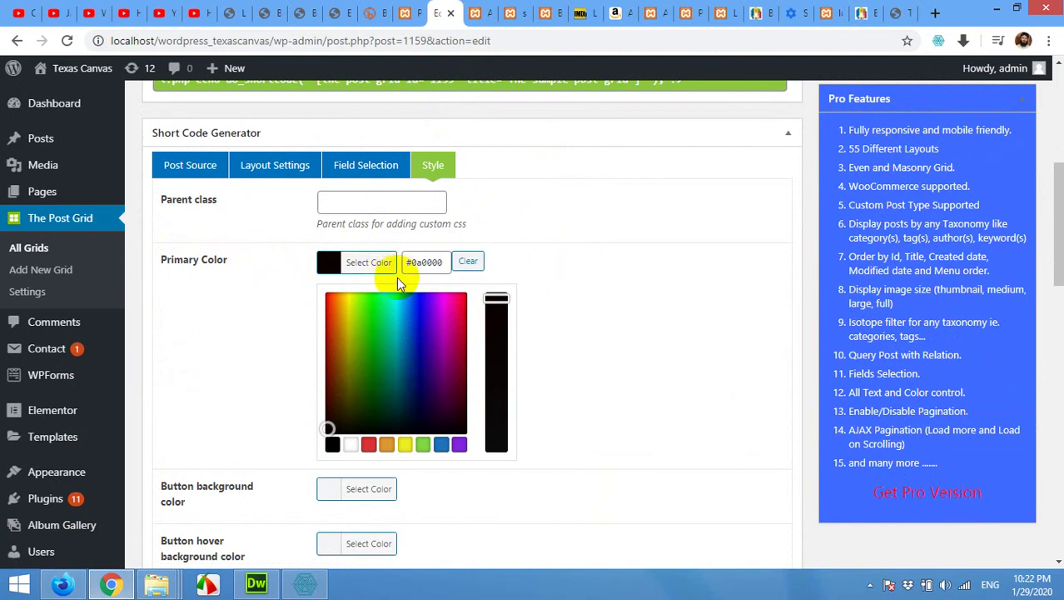
{"action": "left_click", "coordinate": [332, 443]}
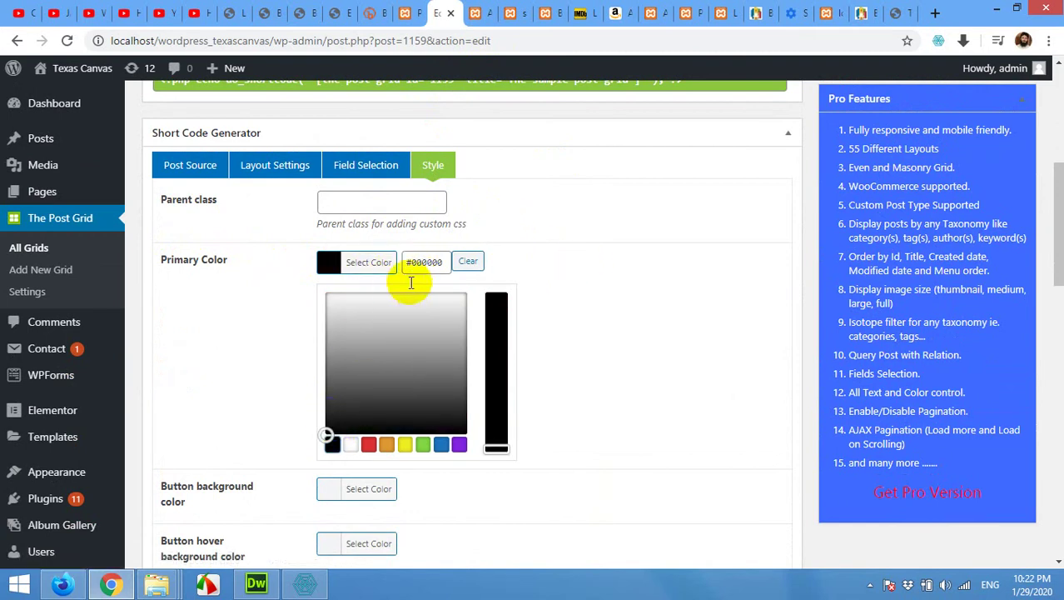
{"action": "scroll", "coordinate": [280, 354], "scroll_direction": "down", "scroll_amount": 7}
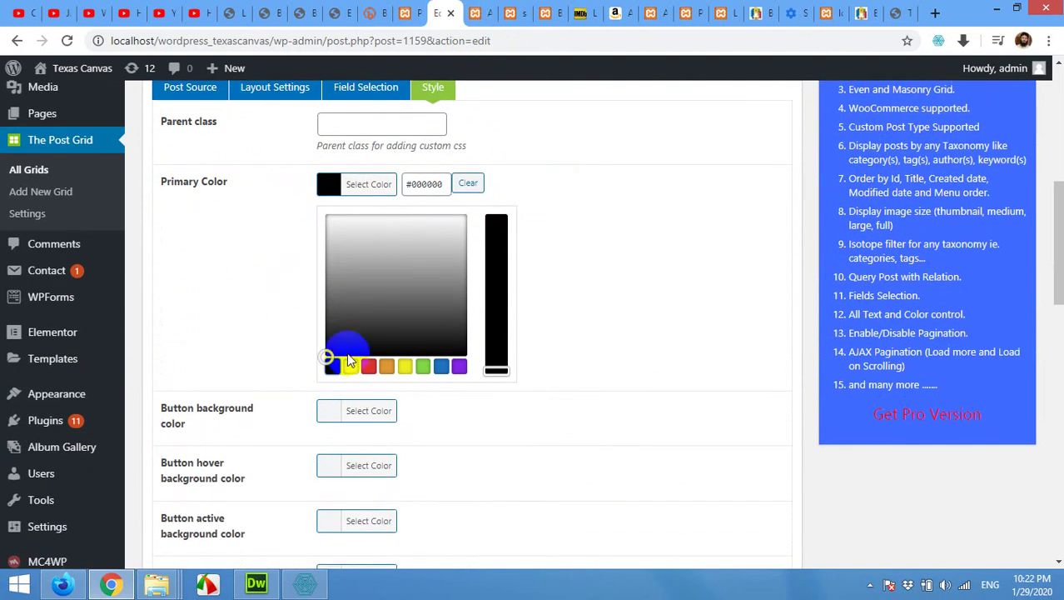
{"action": "scroll", "coordinate": [389, 436], "scroll_direction": "down", "scroll_amount": 2}
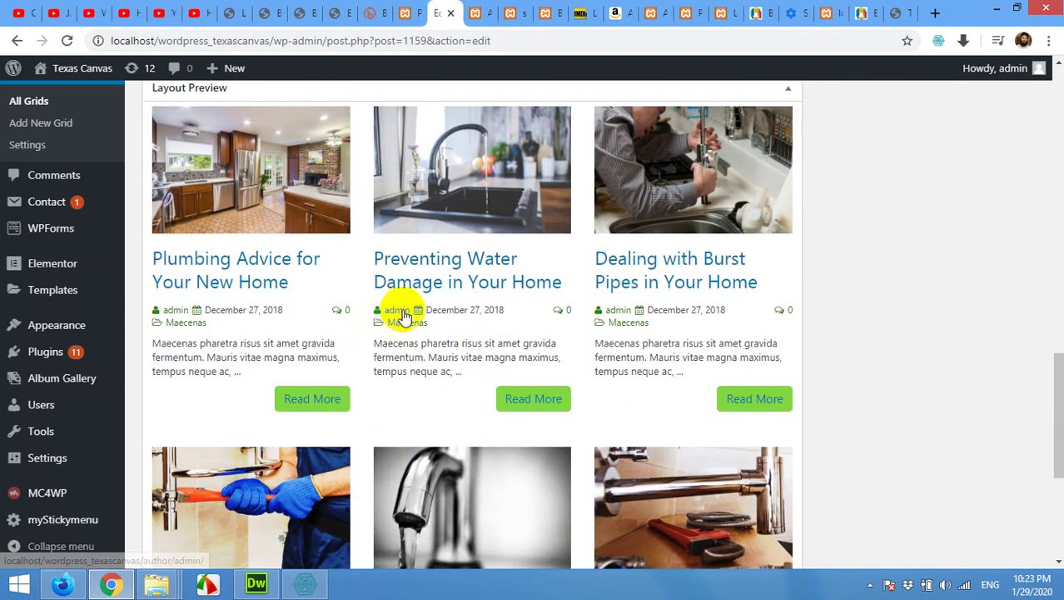
{"action": "scroll", "coordinate": [489, 327], "scroll_direction": "up", "scroll_amount": 5}
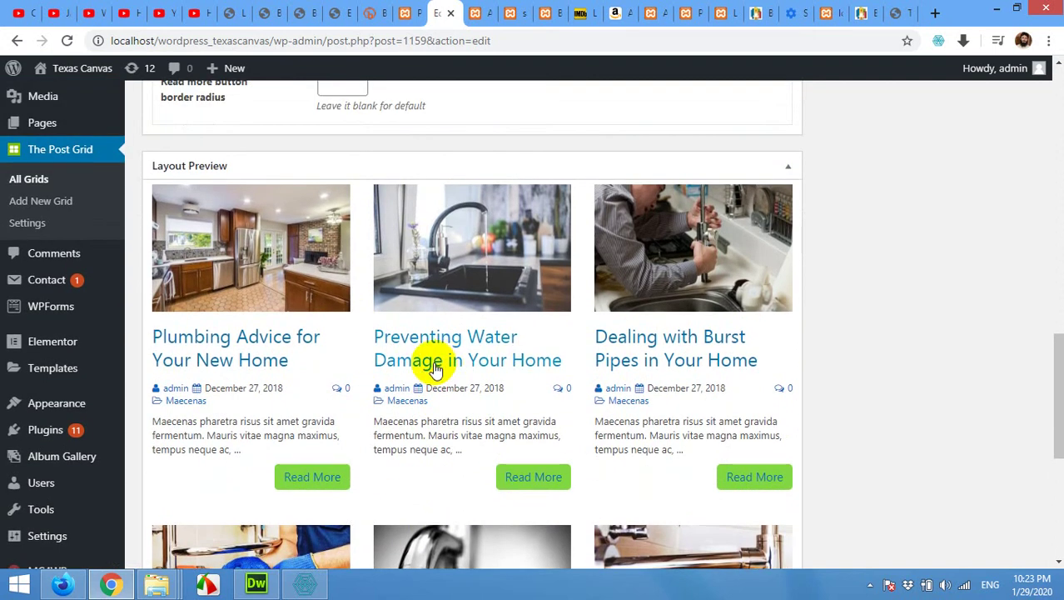
{"action": "scroll", "coordinate": [419, 342], "scroll_direction": "up", "scroll_amount": 5}
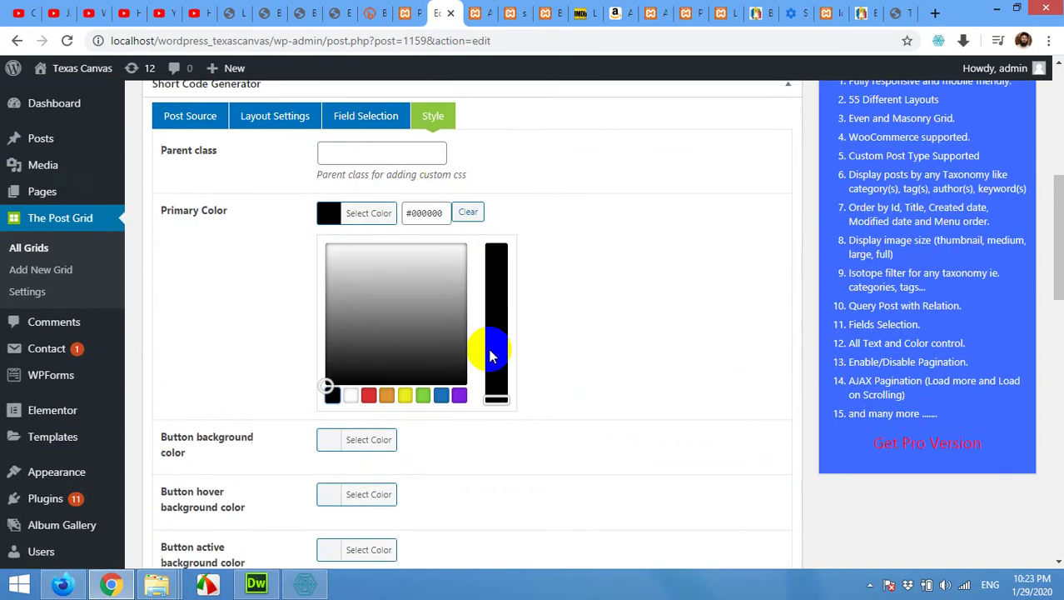
Step: Exclude the Author and Comment Count fields from the post grid's displayed fields
{"action": "left_click", "coordinate": [373, 247]}
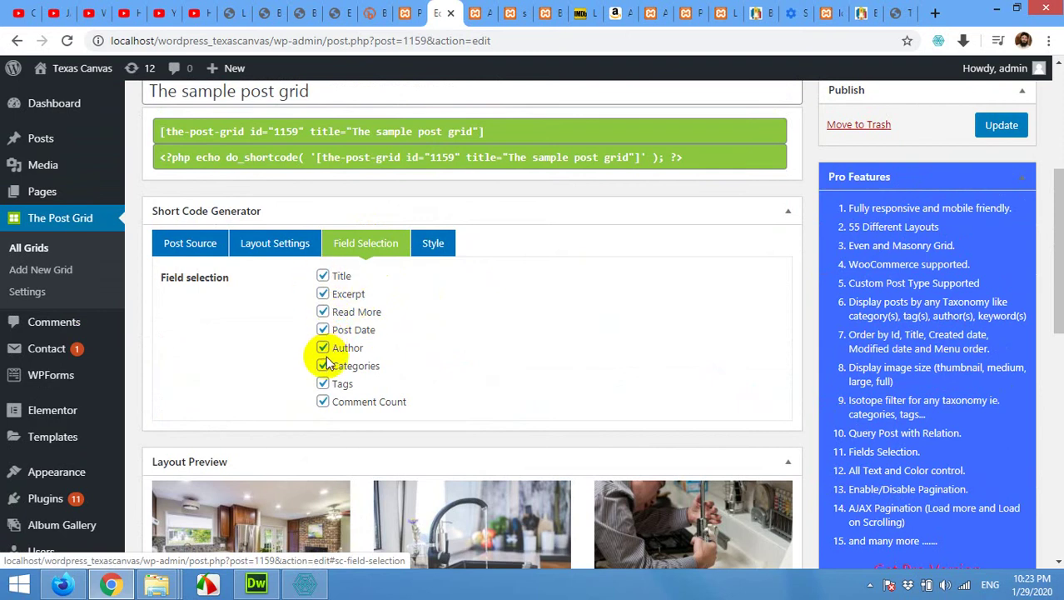
{"action": "scroll", "coordinate": [351, 356], "scroll_direction": "down", "scroll_amount": 2}
{"action": "scroll", "coordinate": [346, 481], "scroll_direction": "down", "scroll_amount": 5}
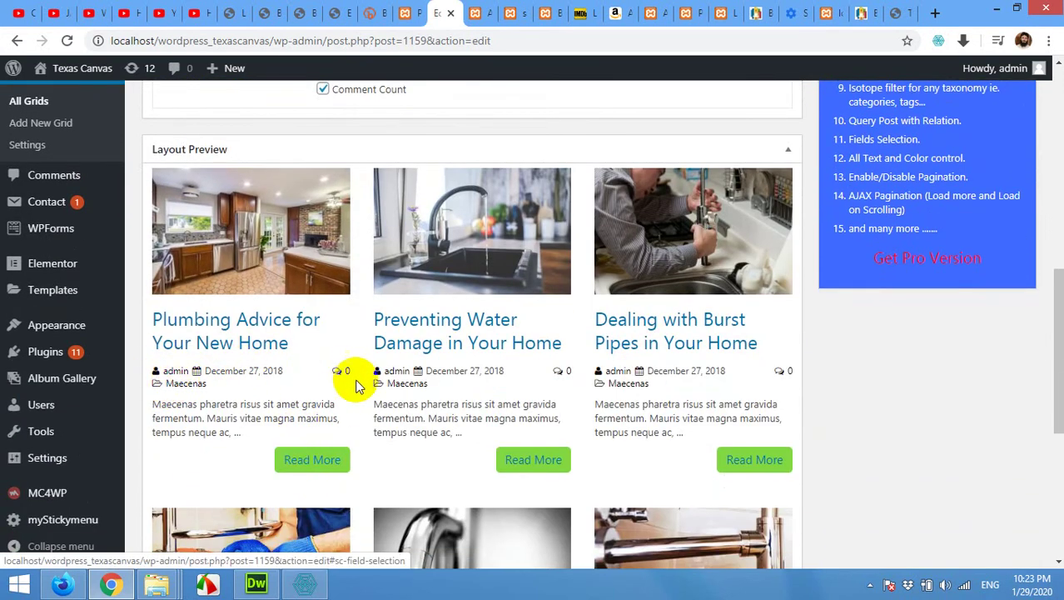
{"action": "scroll", "coordinate": [345, 392], "scroll_direction": "up", "scroll_amount": 1}
{"action": "scroll", "coordinate": [341, 389], "scroll_direction": "up", "scroll_amount": 6}
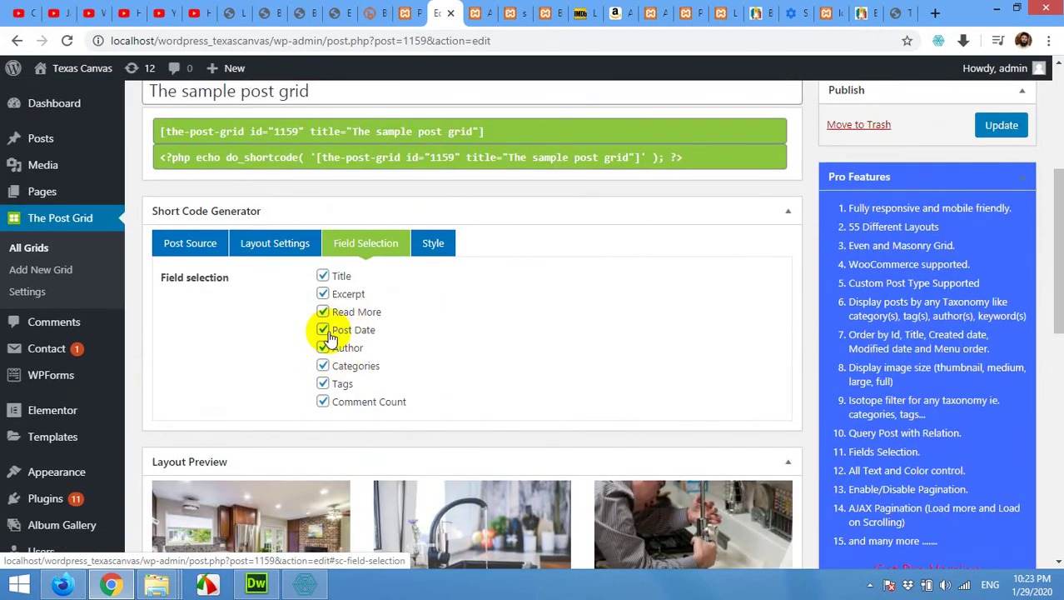
{"action": "left_click", "coordinate": [323, 348]}
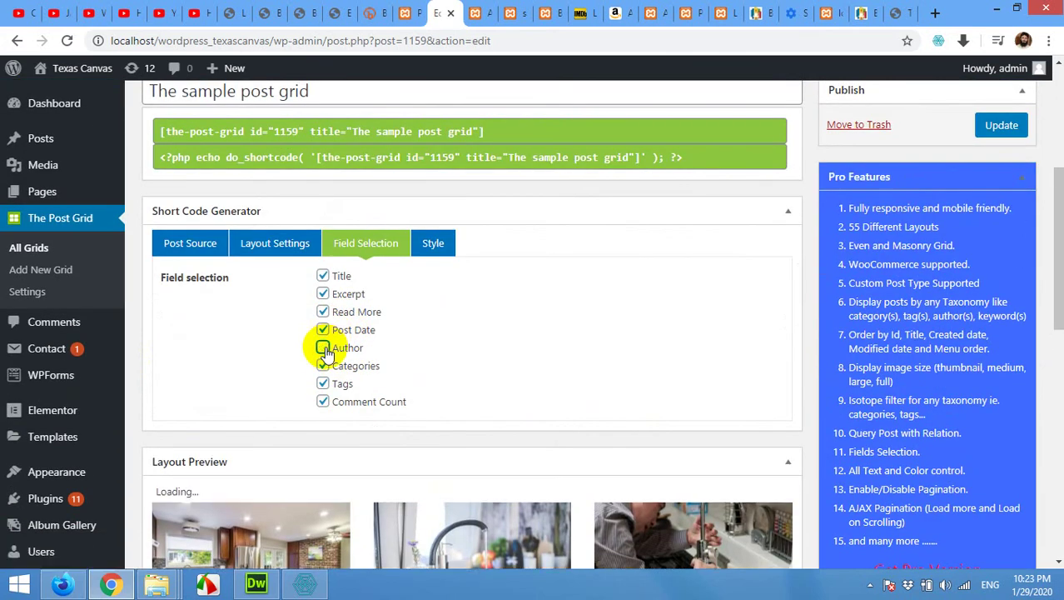
{"action": "scroll", "coordinate": [328, 392], "scroll_direction": "down", "scroll_amount": 2}
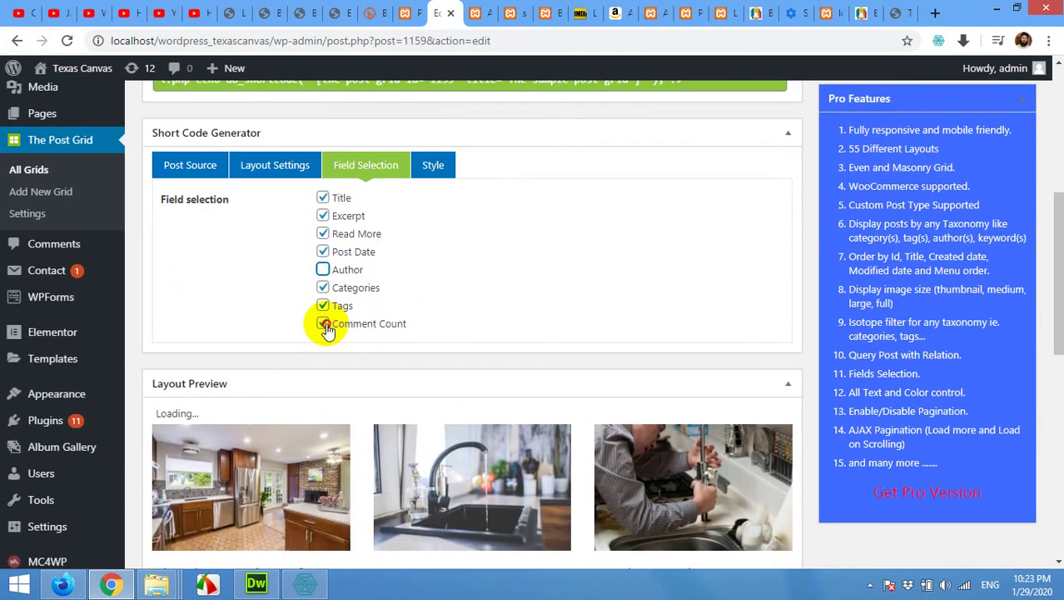
{"action": "left_click", "coordinate": [324, 324]}
{"action": "scroll", "coordinate": [329, 350], "scroll_direction": "down", "scroll_amount": 5}
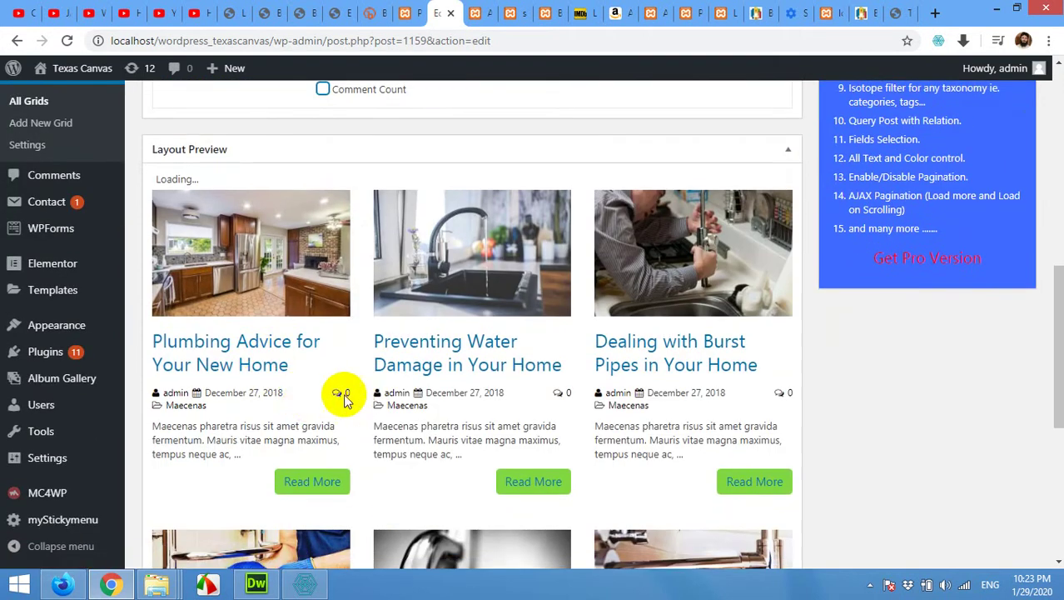
{"action": "scroll", "coordinate": [366, 250], "scroll_direction": "up", "scroll_amount": 3}
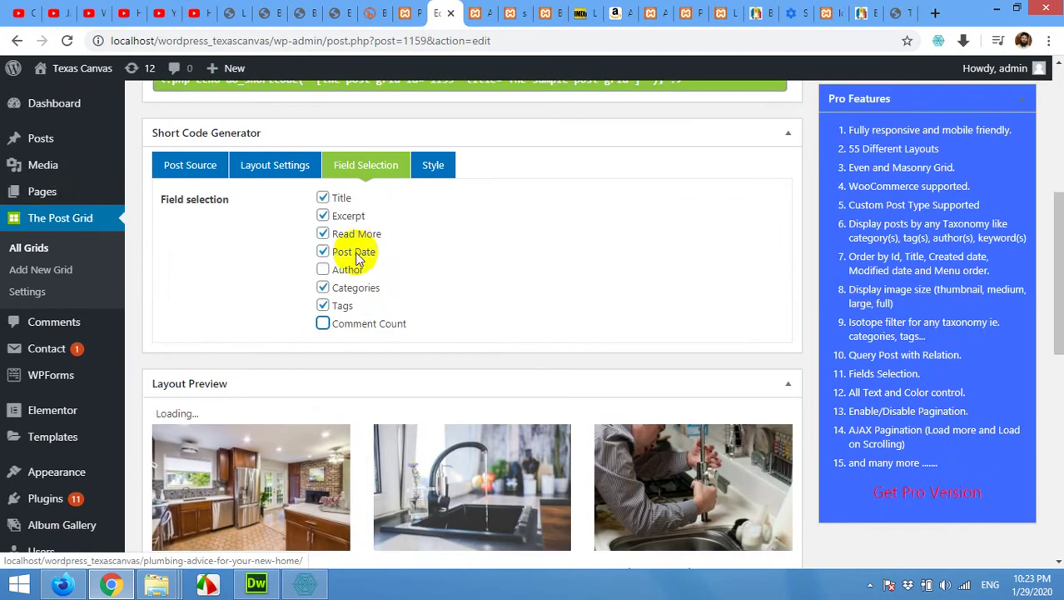
{"action": "scroll", "coordinate": [275, 375], "scroll_direction": "down", "scroll_amount": 4}
{"action": "scroll", "coordinate": [328, 333], "scroll_direction": "up", "scroll_amount": 6}
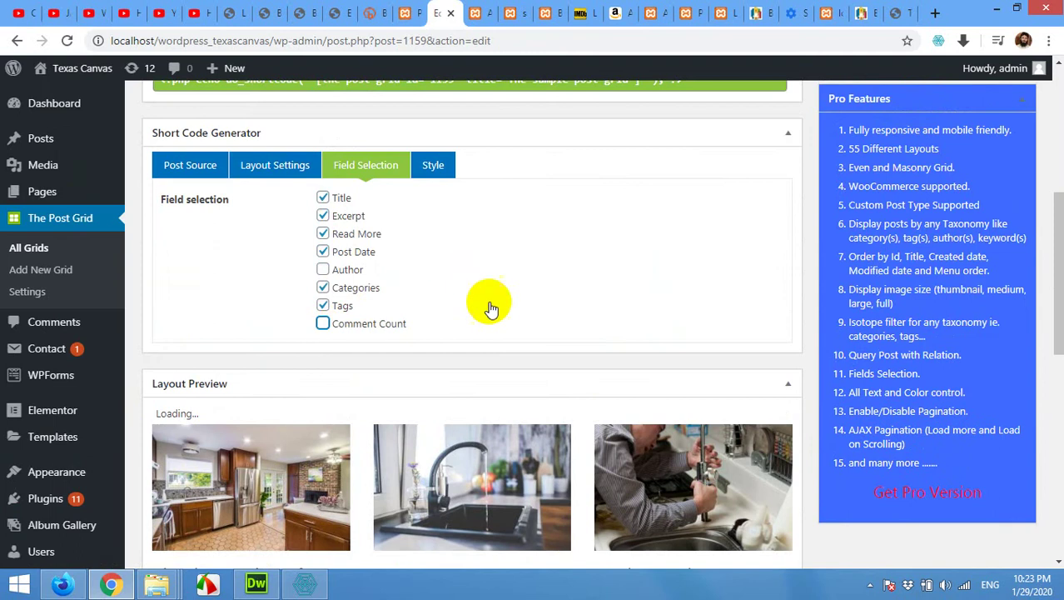
Step: Update the post grid to save its settings and check the refreshed layout preview
{"action": "left_click", "coordinate": [993, 208]}
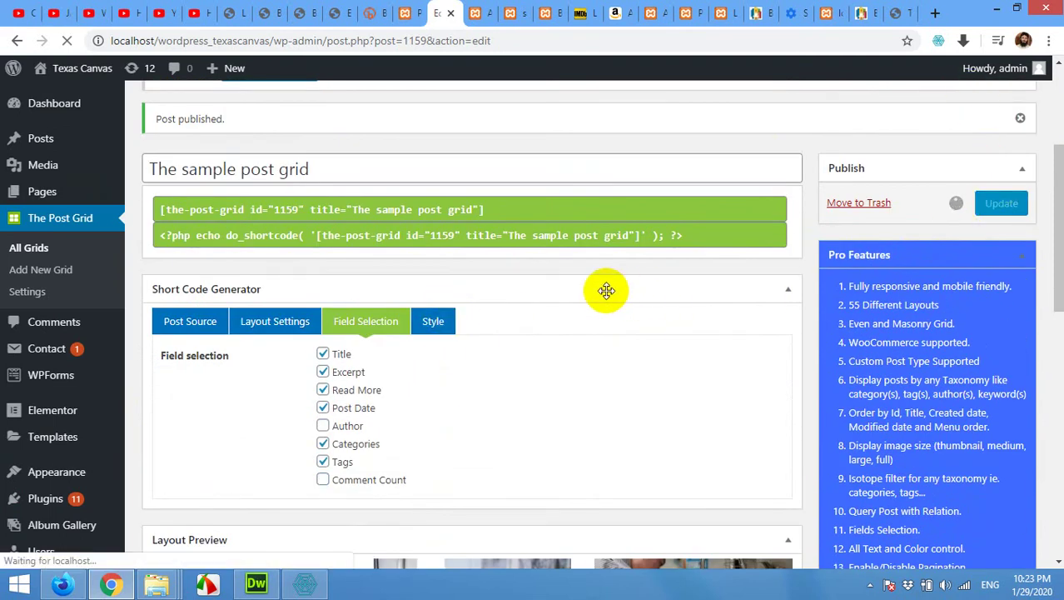
{"action": "scroll", "coordinate": [595, 289], "scroll_direction": "down", "scroll_amount": 10}
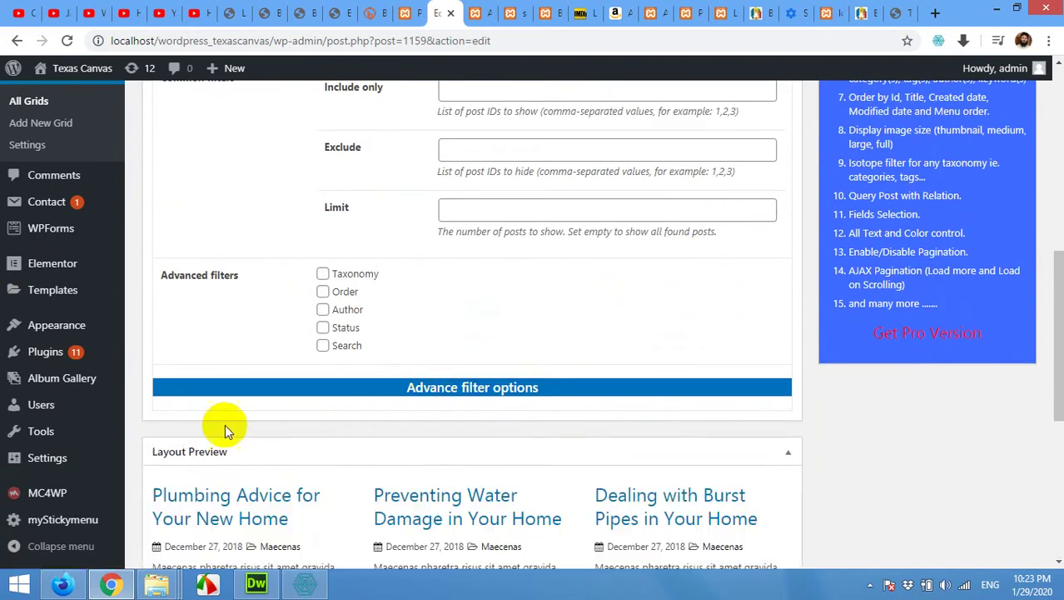
{"action": "scroll", "coordinate": [349, 464], "scroll_direction": "down", "scroll_amount": 3}
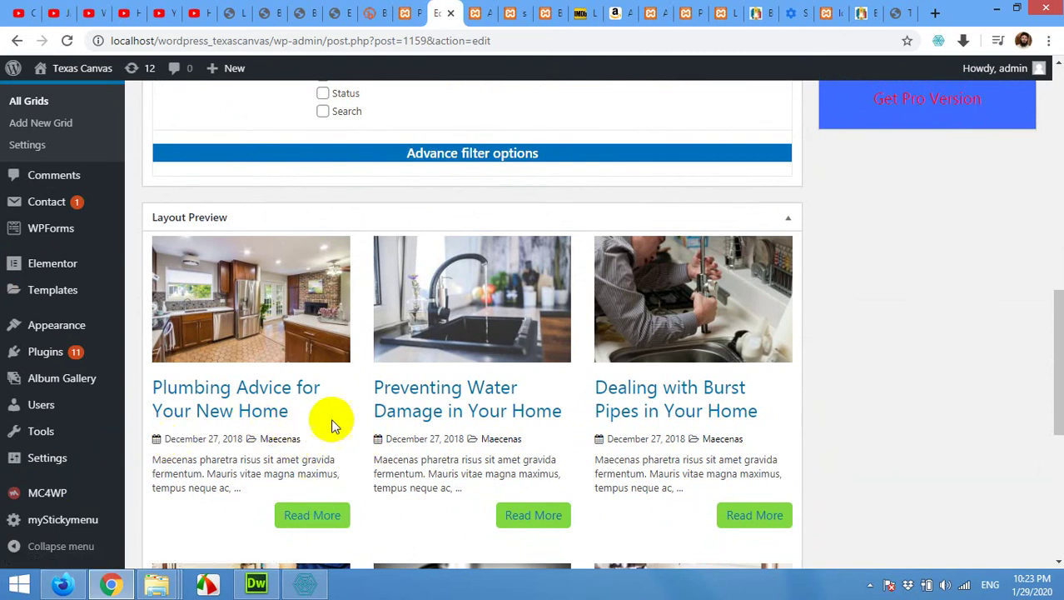
{"action": "scroll", "coordinate": [333, 418], "scroll_direction": "up", "scroll_amount": 3}
{"action": "scroll", "coordinate": [434, 316], "scroll_direction": "up", "scroll_amount": 2}
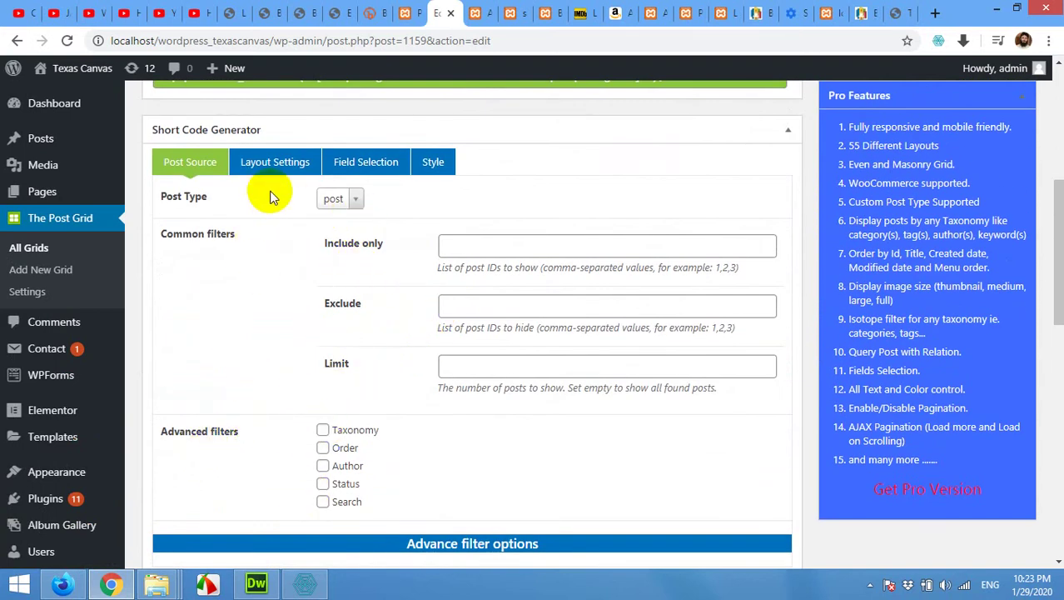
Step: Review the saved grid's layout settings, selected fields, and button and title color options
{"action": "left_click", "coordinate": [278, 163]}
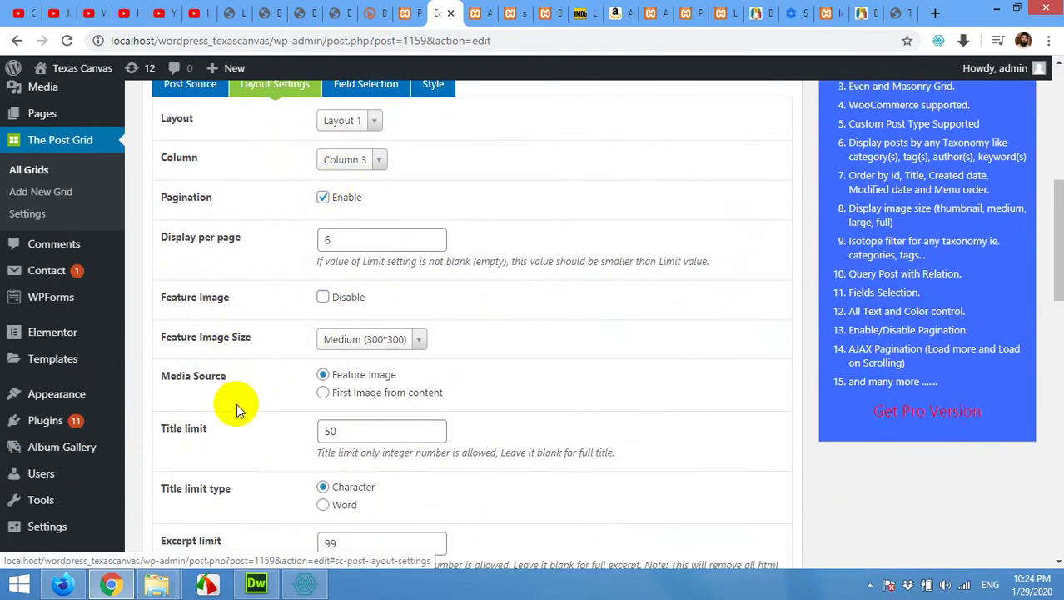
{"action": "scroll", "coordinate": [236, 412], "scroll_direction": "down", "scroll_amount": 2}
{"action": "scroll", "coordinate": [238, 414], "scroll_direction": "down", "scroll_amount": 2}
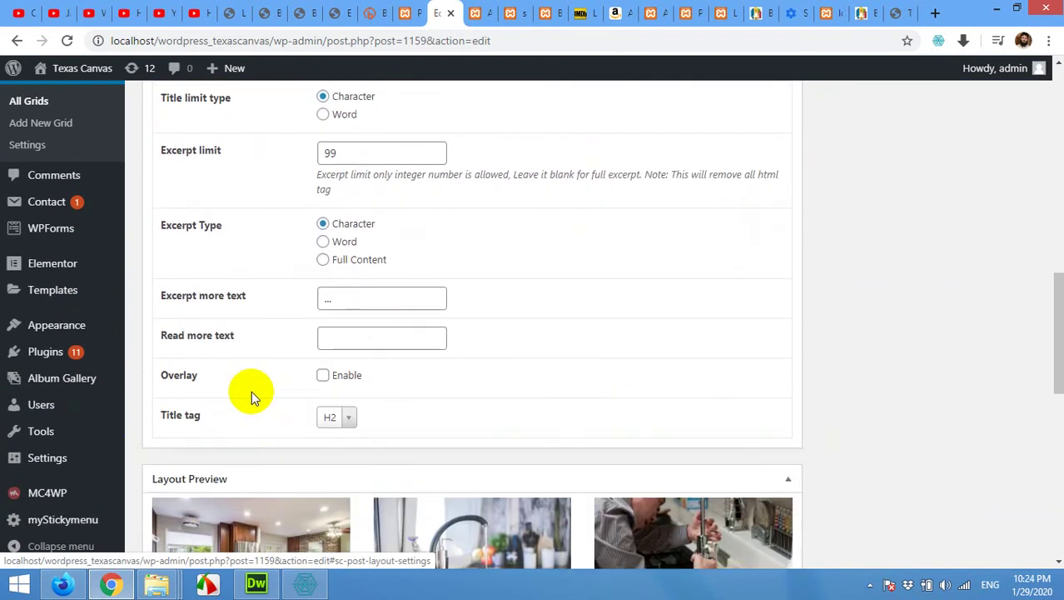
{"action": "scroll", "coordinate": [276, 390], "scroll_direction": "up", "scroll_amount": 5}
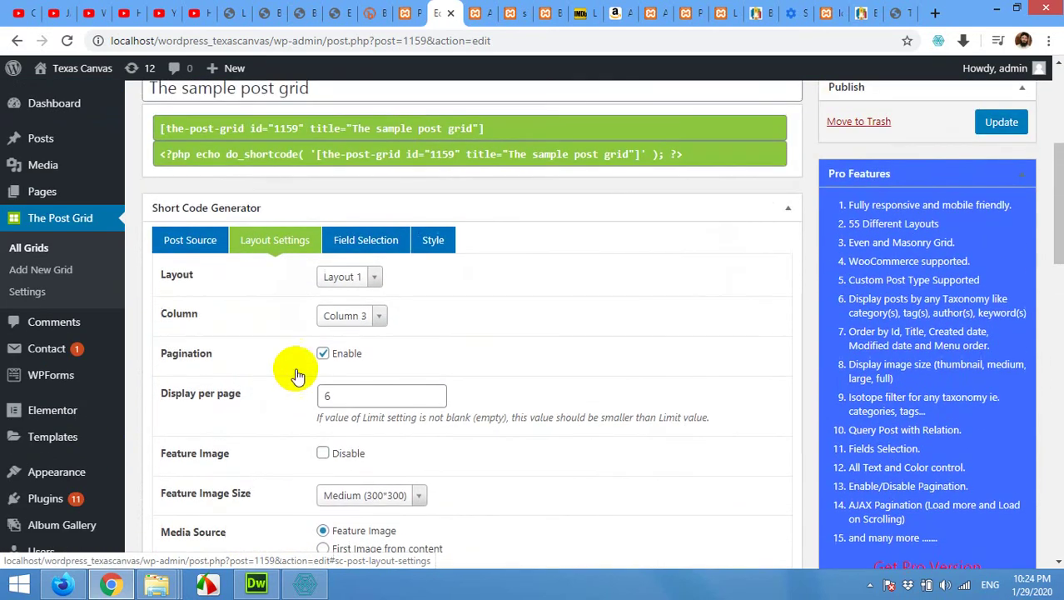
{"action": "left_click", "coordinate": [391, 250]}
{"action": "scroll", "coordinate": [399, 396], "scroll_direction": "down", "scroll_amount": 2}
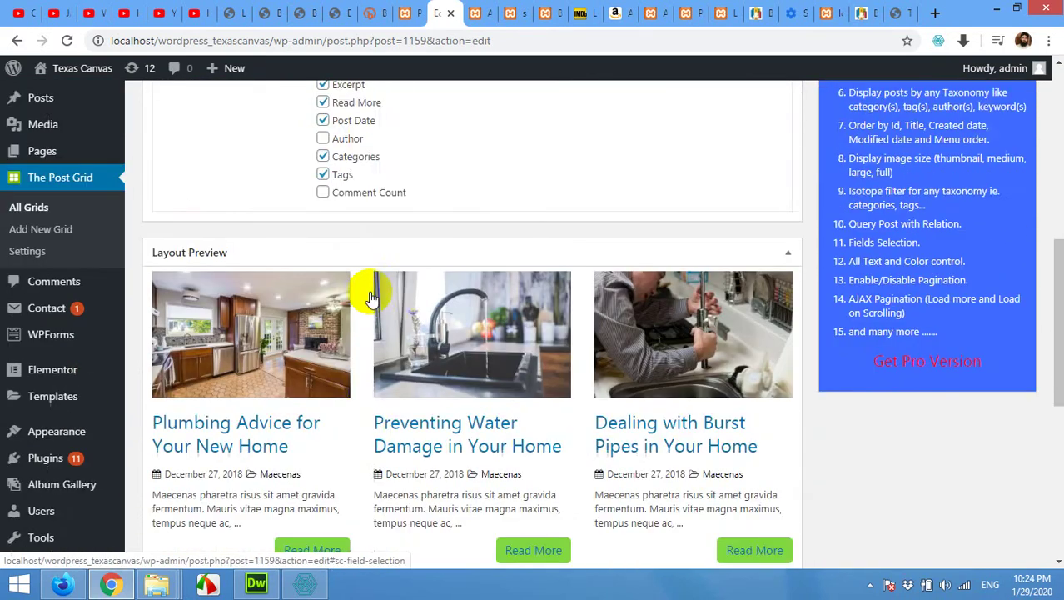
{"action": "scroll", "coordinate": [361, 290], "scroll_direction": "up", "scroll_amount": 3}
{"action": "left_click", "coordinate": [433, 317]}
{"action": "scroll", "coordinate": [494, 375], "scroll_direction": "down", "scroll_amount": 5}
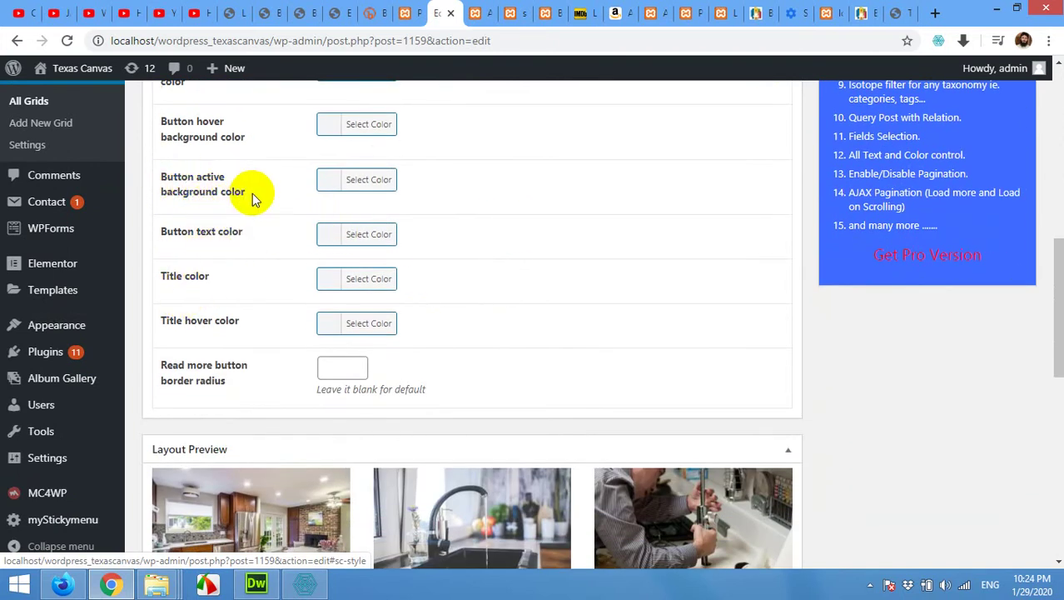
Step: Set the post grid's button background color to gray (#bfbfbf) and check the Read More buttons in the layout preview
{"action": "scroll", "coordinate": [275, 200], "scroll_direction": "up", "scroll_amount": 1}
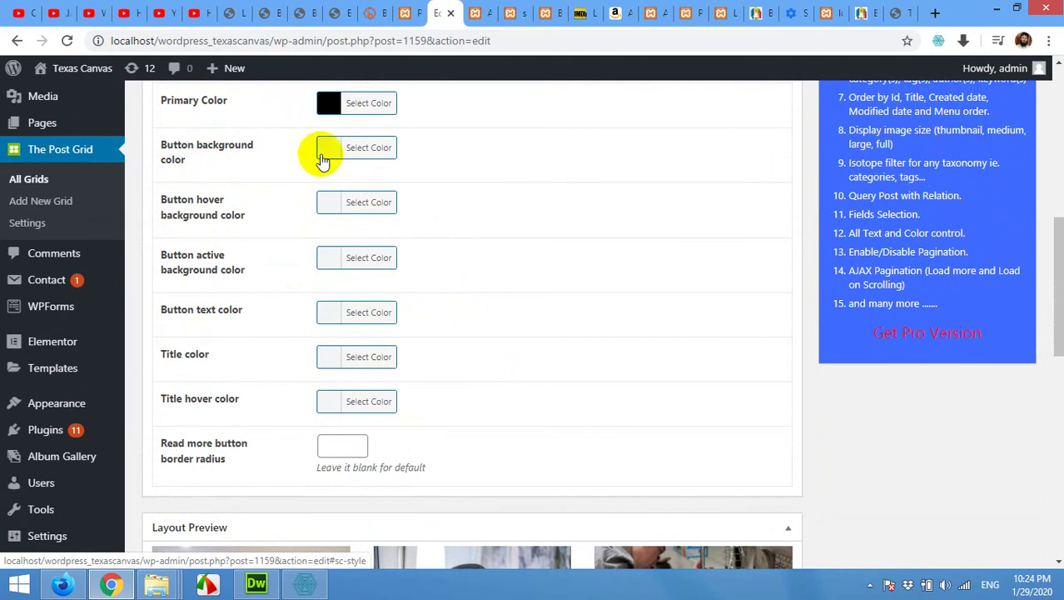
{"action": "left_click", "coordinate": [332, 150]}
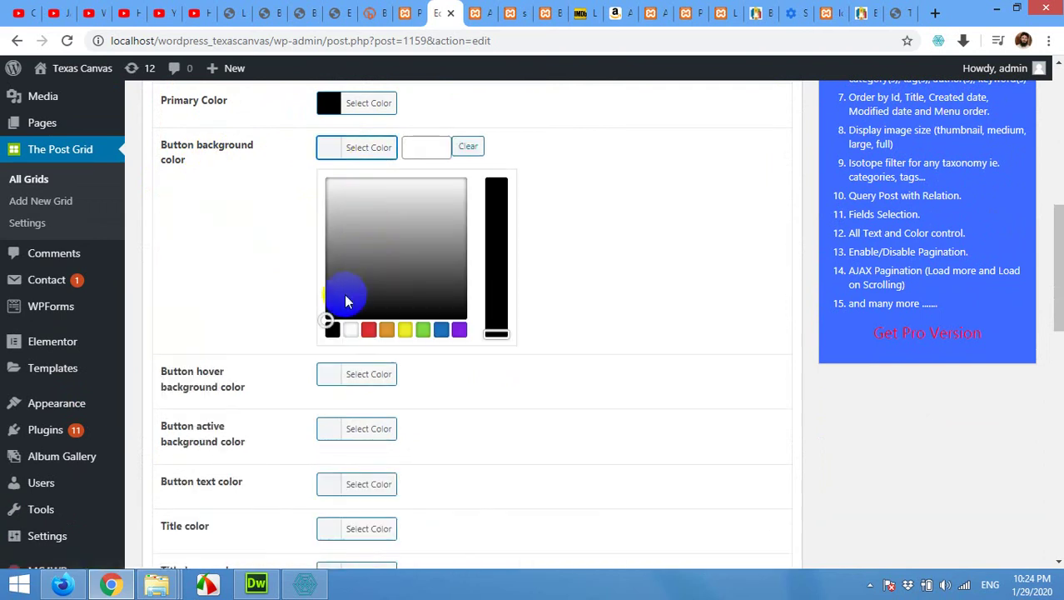
{"action": "mouse_move", "coordinate": [346, 301]}
{"action": "left_mouse_down"}
{"action": "mouse_move", "coordinate": [338, 302]}
{"action": "mouse_move", "coordinate": [340, 209]}
{"action": "mouse_move", "coordinate": [328, 167]}
{"action": "mouse_move", "coordinate": [333, 212]}
{"action": "mouse_move", "coordinate": [325, 220]}
{"action": "mouse_move", "coordinate": [318, 212]}
{"action": "left_mouse_up"}
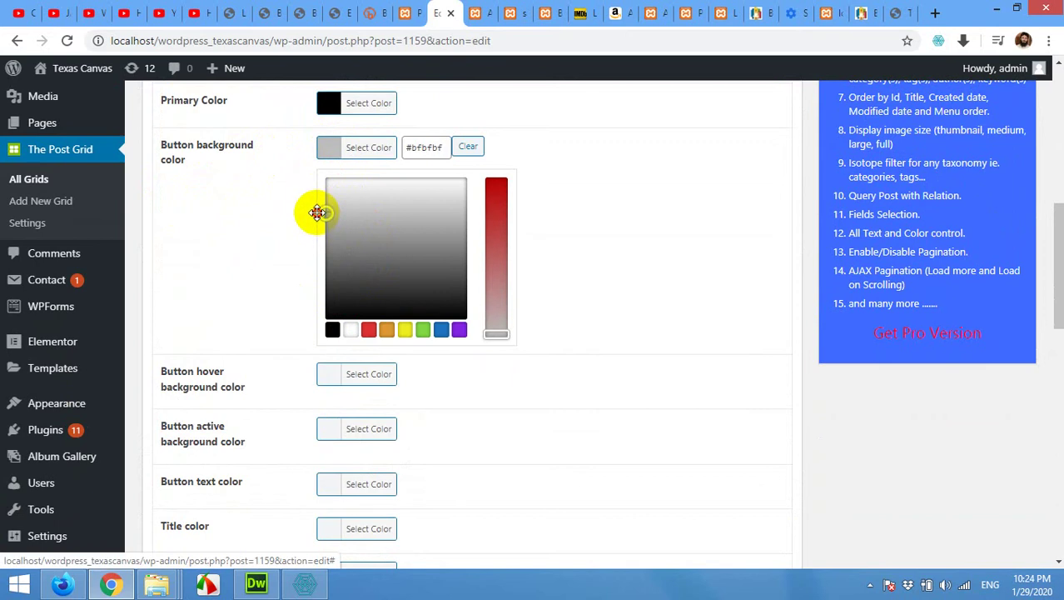
{"action": "scroll", "coordinate": [606, 346], "scroll_direction": "down", "scroll_amount": 8}
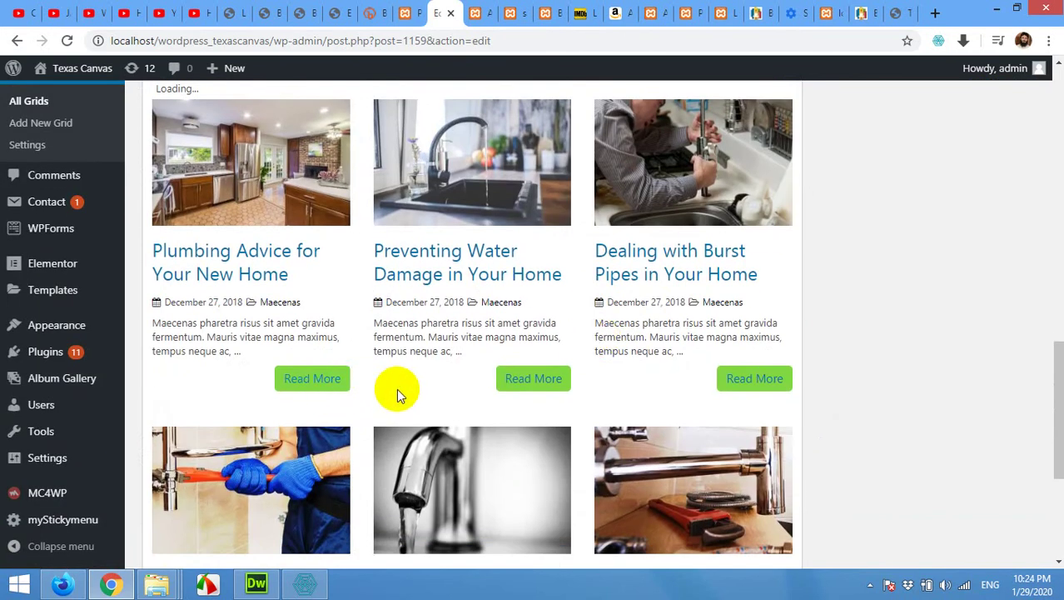
{"action": "scroll", "coordinate": [387, 379], "scroll_direction": "up", "scroll_amount": 2}
{"action": "scroll", "coordinate": [460, 184], "scroll_direction": "up", "scroll_amount": 3}
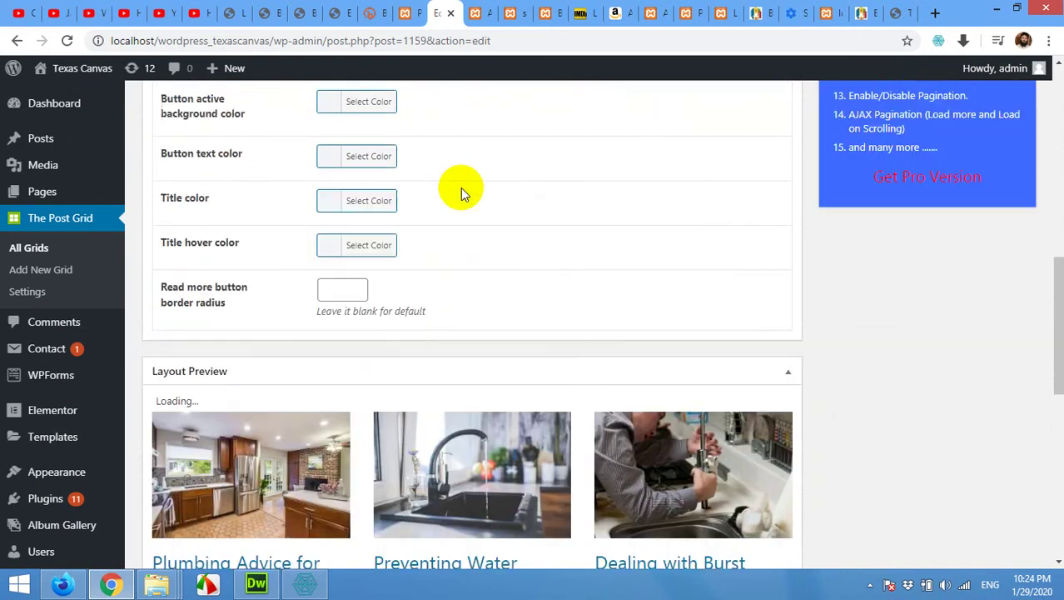
Step: Set the post grid's button text color to black (#000000) and check the Read More buttons in the layout preview
{"action": "left_click", "coordinate": [327, 241]}
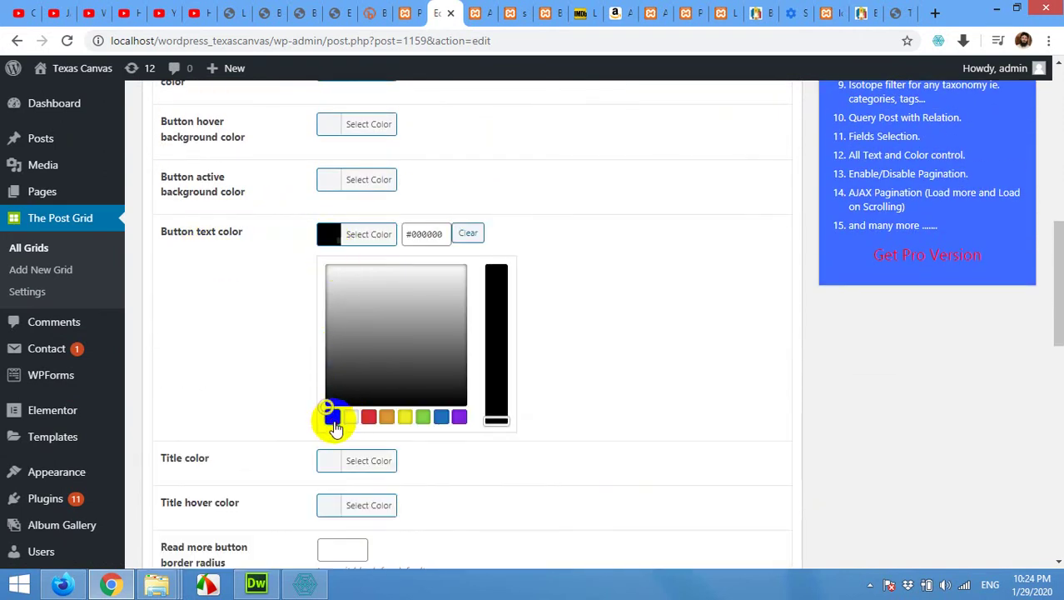
{"action": "left_click", "coordinate": [582, 385]}
{"action": "scroll", "coordinate": [582, 376], "scroll_direction": "down", "scroll_amount": 6}
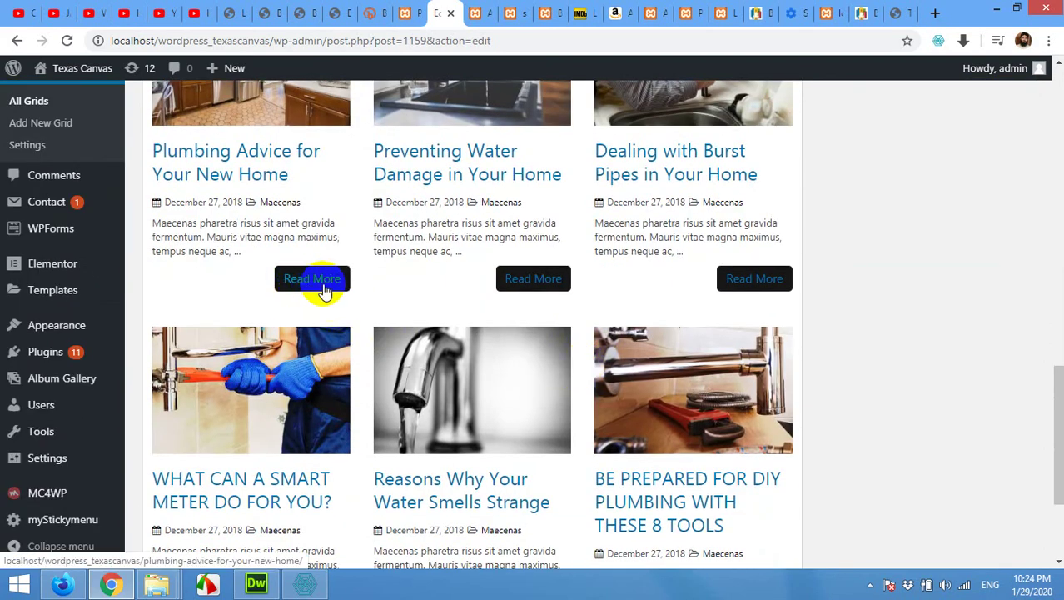
Step: Compare the button and title color settings with the Read More buttons and titles in the layout preview
{"action": "scroll", "coordinate": [356, 292], "scroll_direction": "up", "scroll_amount": 5}
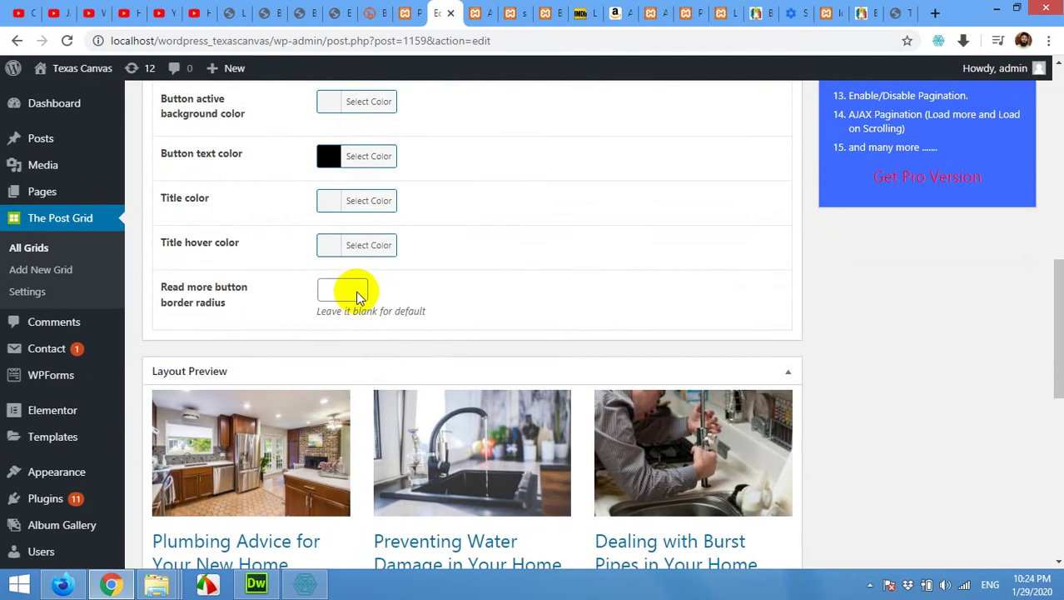
{"action": "scroll", "coordinate": [236, 193], "scroll_direction": "up", "scroll_amount": 1}
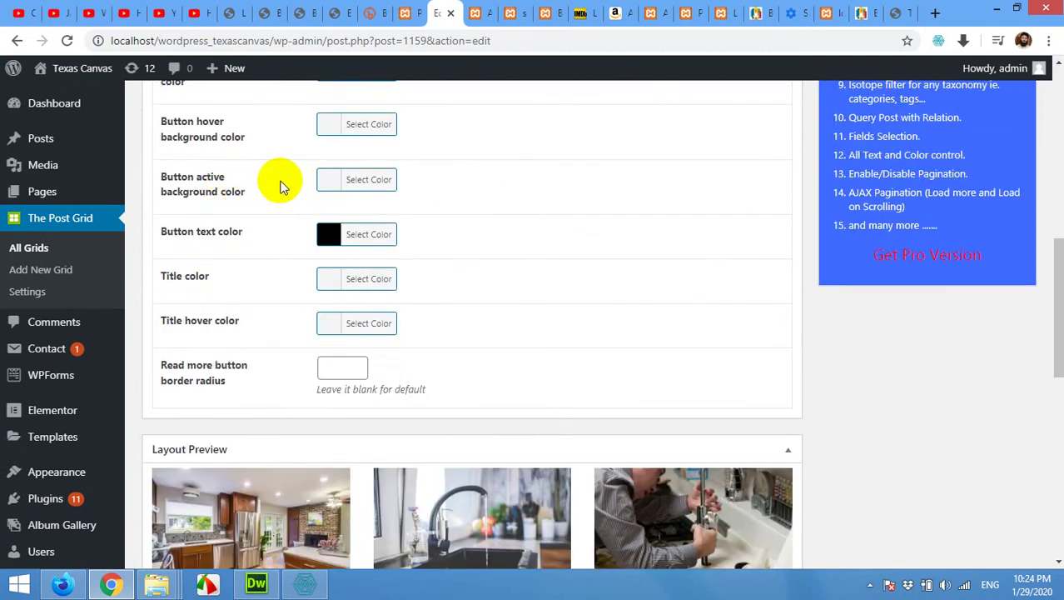
{"action": "scroll", "coordinate": [312, 170], "scroll_direction": "up", "scroll_amount": 1}
{"action": "scroll", "coordinate": [499, 284], "scroll_direction": "down", "scroll_amount": 5}
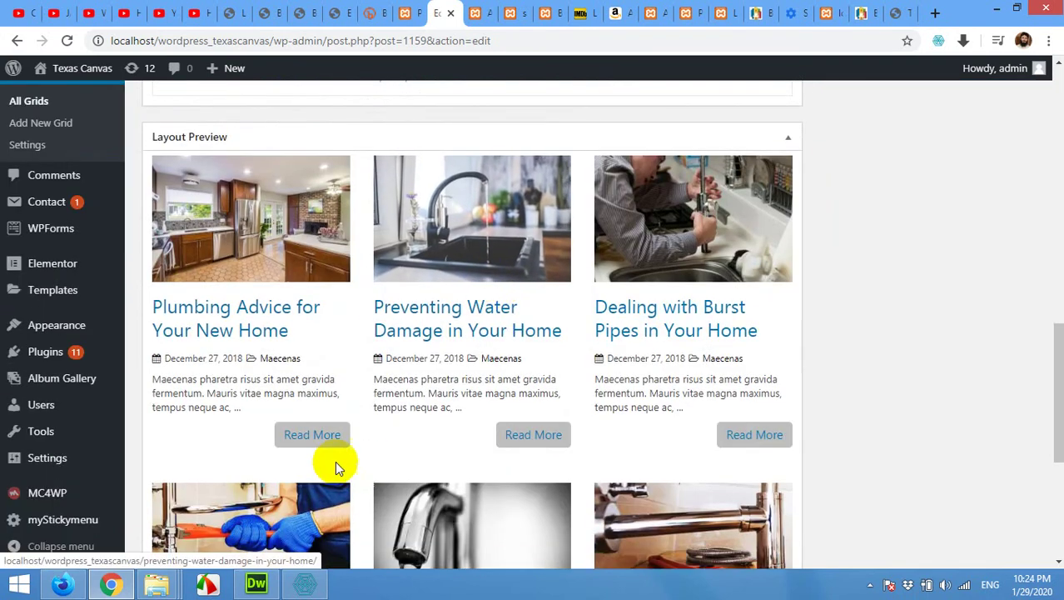
{"action": "scroll", "coordinate": [404, 409], "scroll_direction": "up", "scroll_amount": 5}
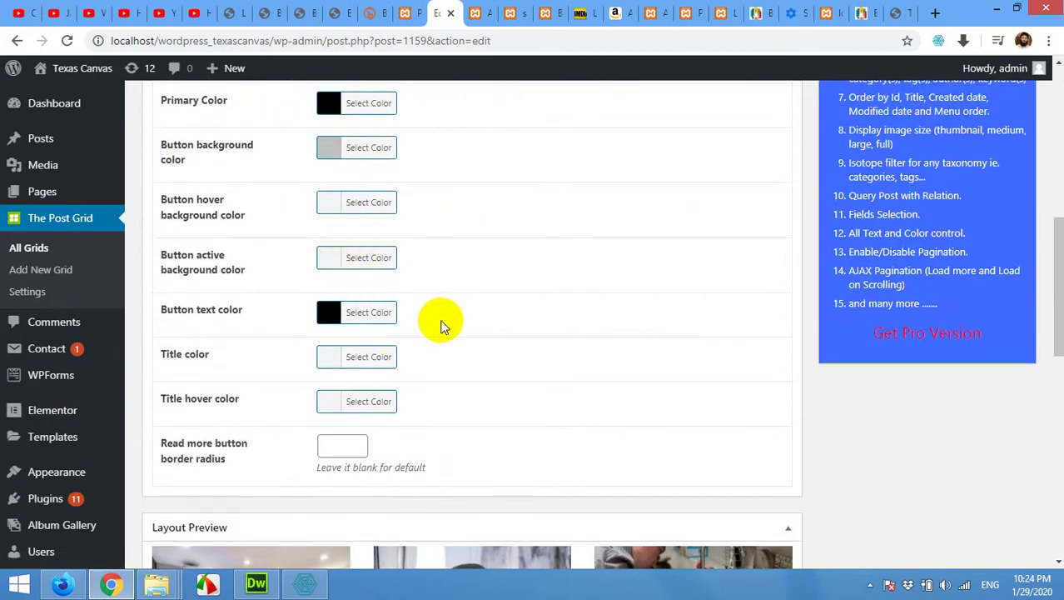
{"action": "scroll", "coordinate": [442, 323], "scroll_direction": "down", "scroll_amount": 1}
{"action": "scroll", "coordinate": [442, 323], "scroll_direction": "up", "scroll_amount": 2}
{"action": "scroll", "coordinate": [475, 326], "scroll_direction": "down", "scroll_amount": 7}
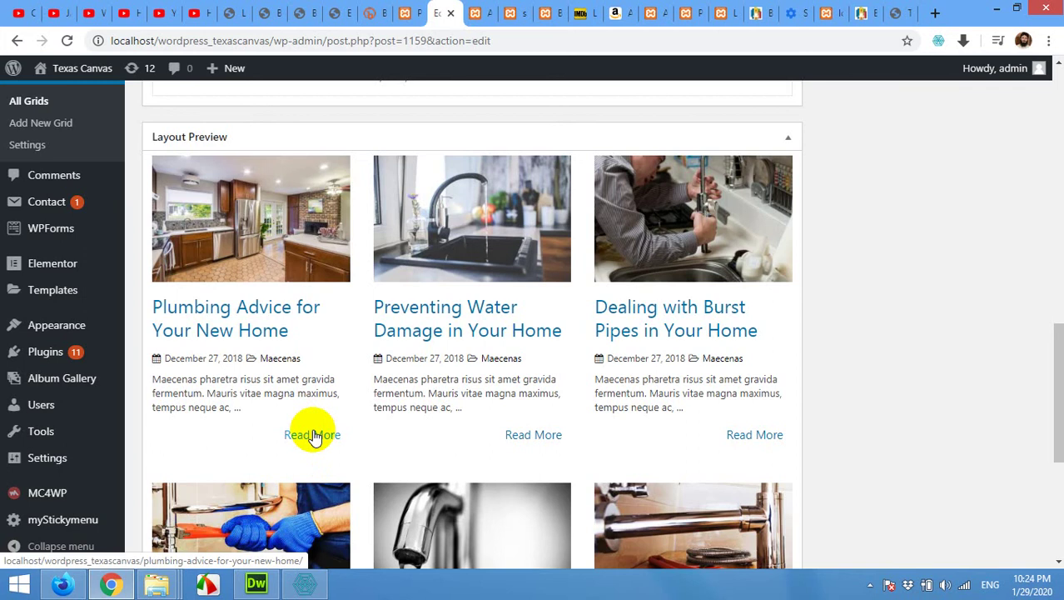
Step: Update the post grid to save the button colors and check the posts on the published sample blog page
{"action": "scroll", "coordinate": [340, 329], "scroll_direction": "up", "scroll_amount": 10}
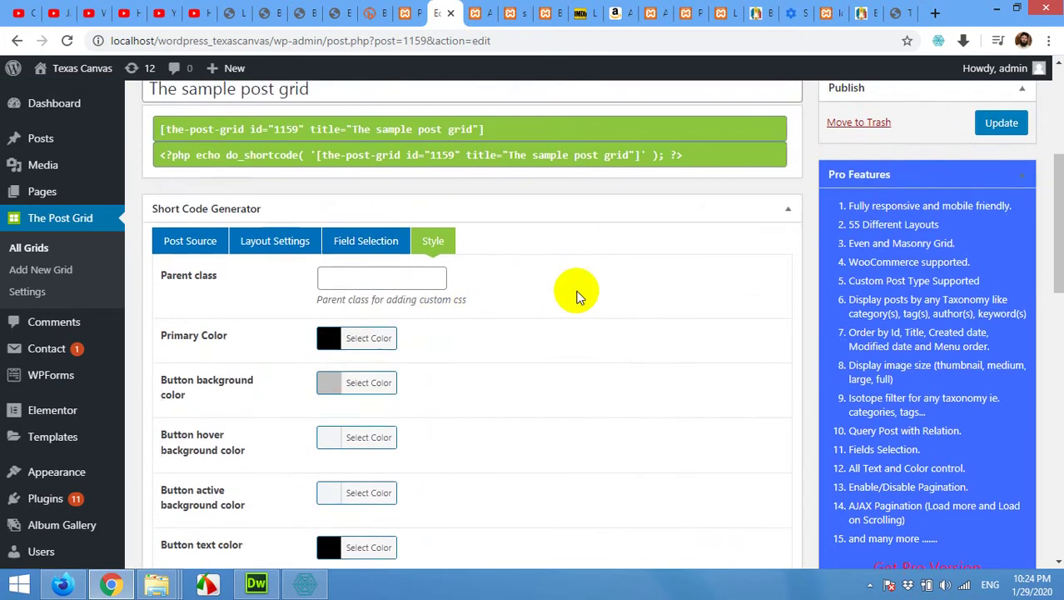
{"action": "left_click", "coordinate": [999, 279]}
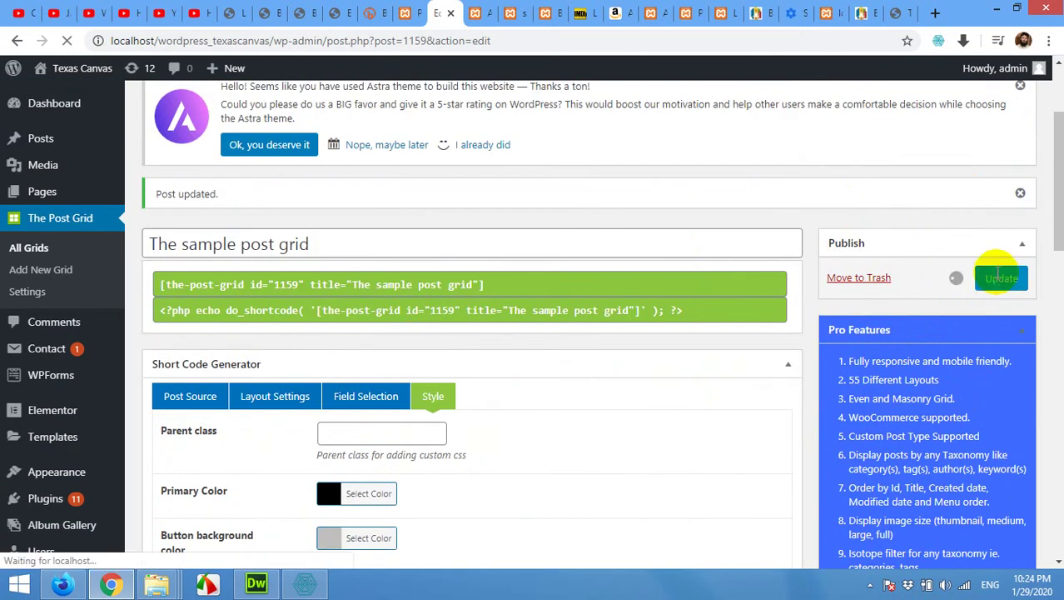
{"action": "left_click", "coordinate": [475, 11]}
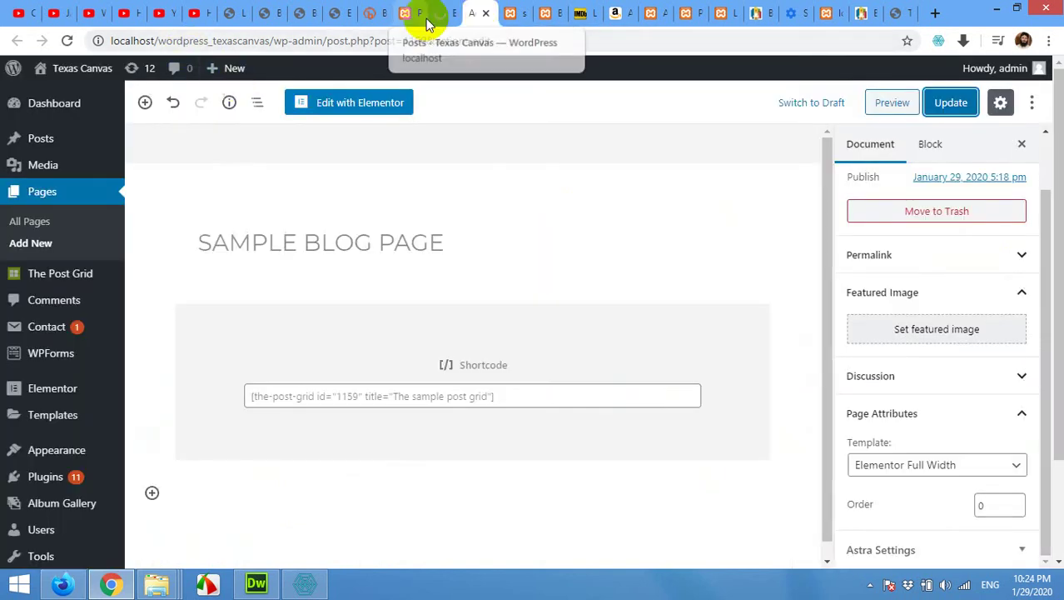
{"action": "left_click", "coordinate": [516, 10]}
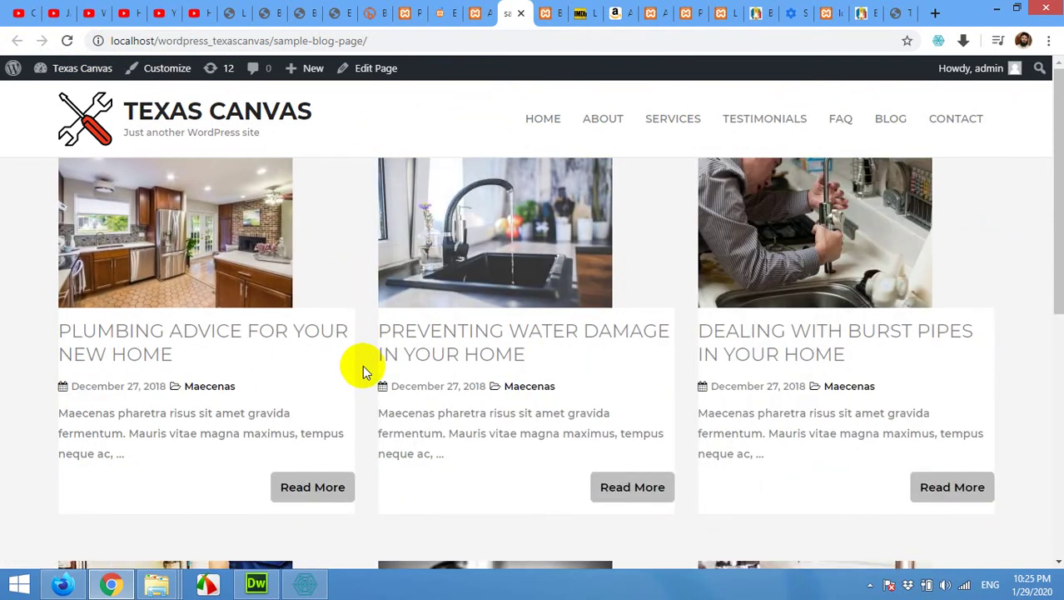
{"action": "scroll", "coordinate": [358, 350], "scroll_direction": "down", "scroll_amount": 3}
{"action": "scroll", "coordinate": [372, 383], "scroll_direction": "up", "scroll_amount": 3}
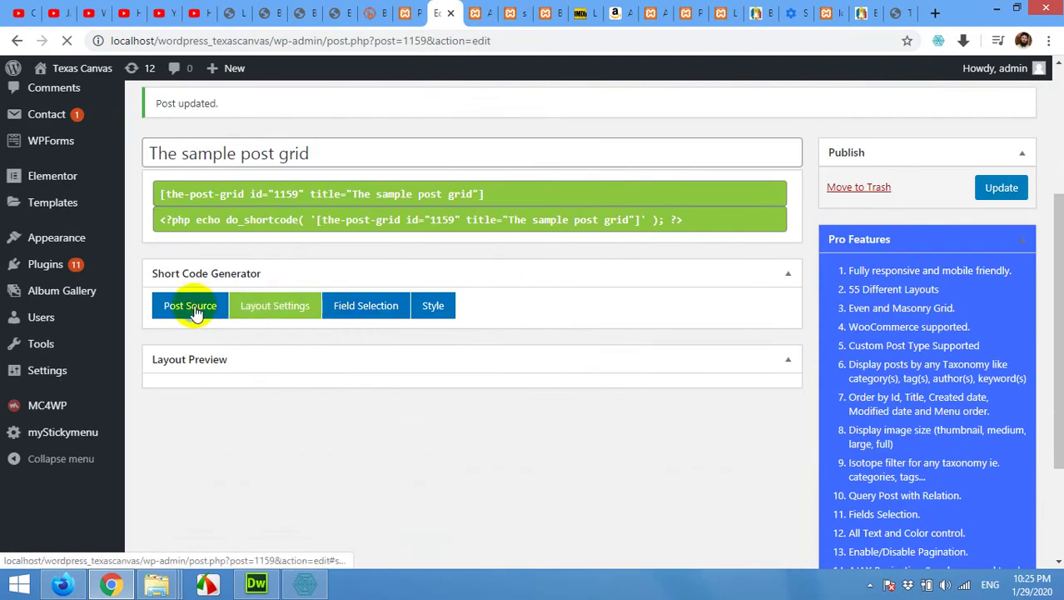
Step: Choose another feature image size in the grid's layout settings, update the post grid, and check the published sample blog page
{"action": "left_click", "coordinate": [185, 310]}
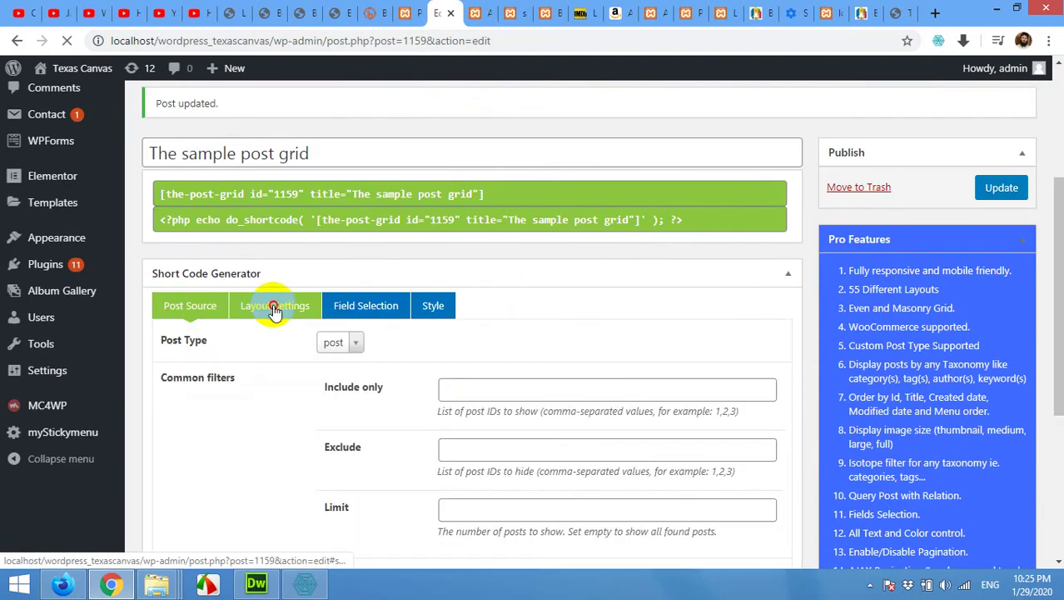
{"action": "left_click", "coordinate": [275, 309]}
{"action": "scroll", "coordinate": [265, 338], "scroll_direction": "down", "scroll_amount": 3}
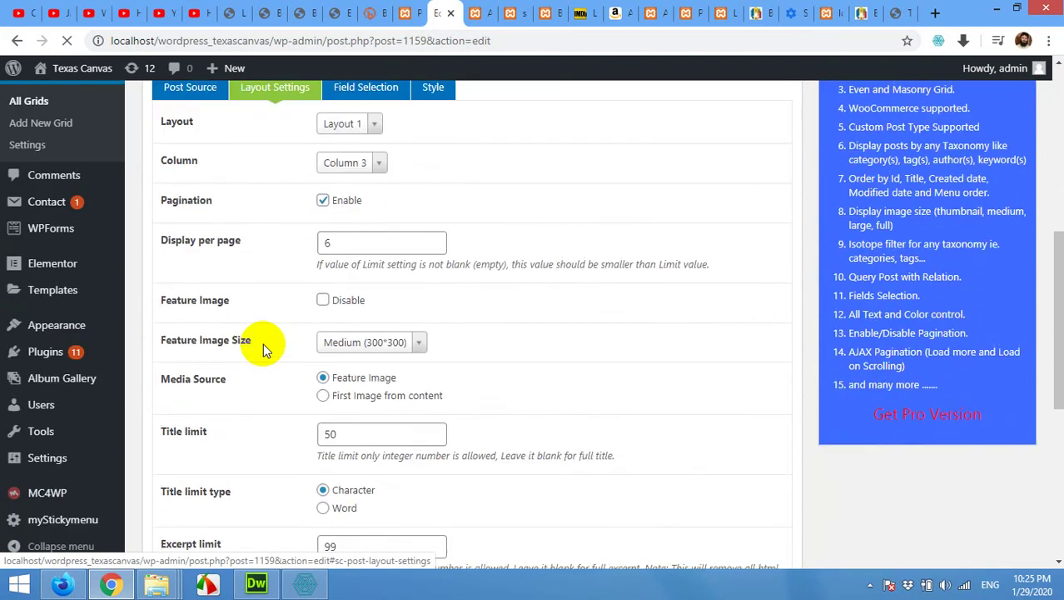
{"action": "left_click", "coordinate": [347, 350]}
{"action": "left_click", "coordinate": [359, 447]}
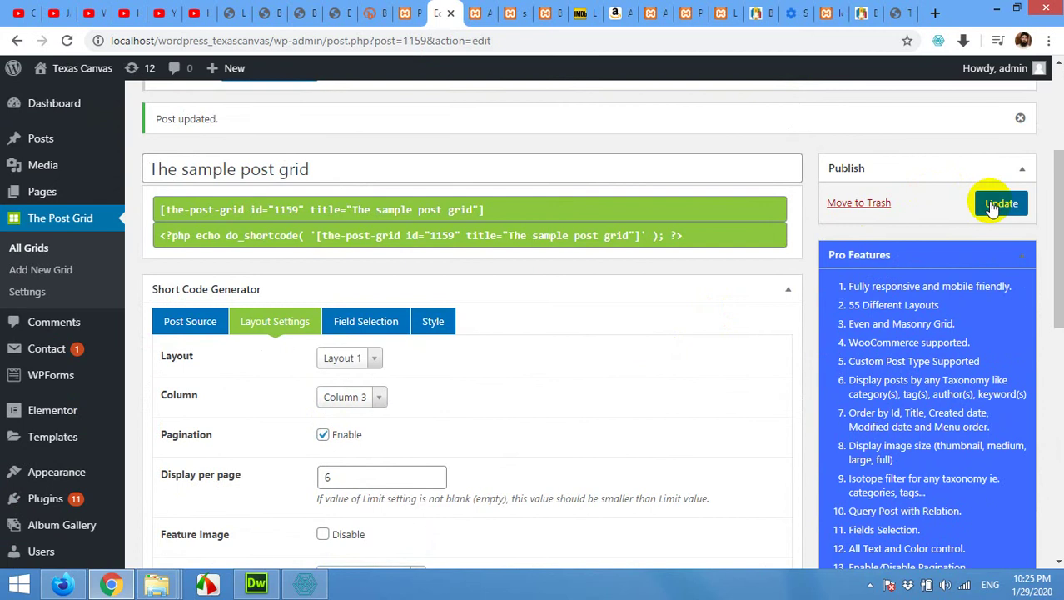
{"action": "left_click", "coordinate": [1000, 205]}
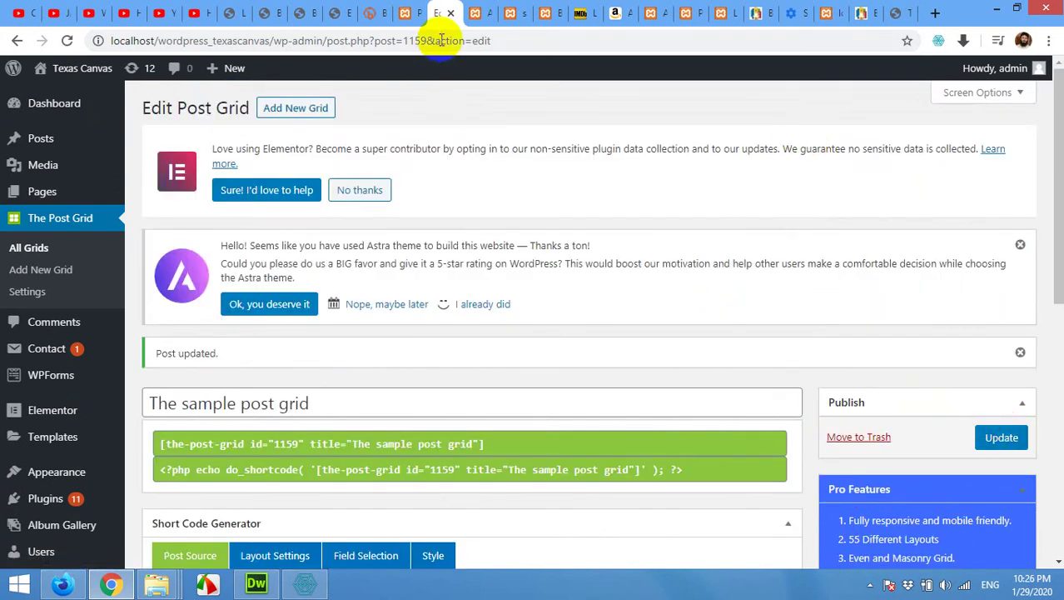
{"action": "left_click", "coordinate": [510, 10]}
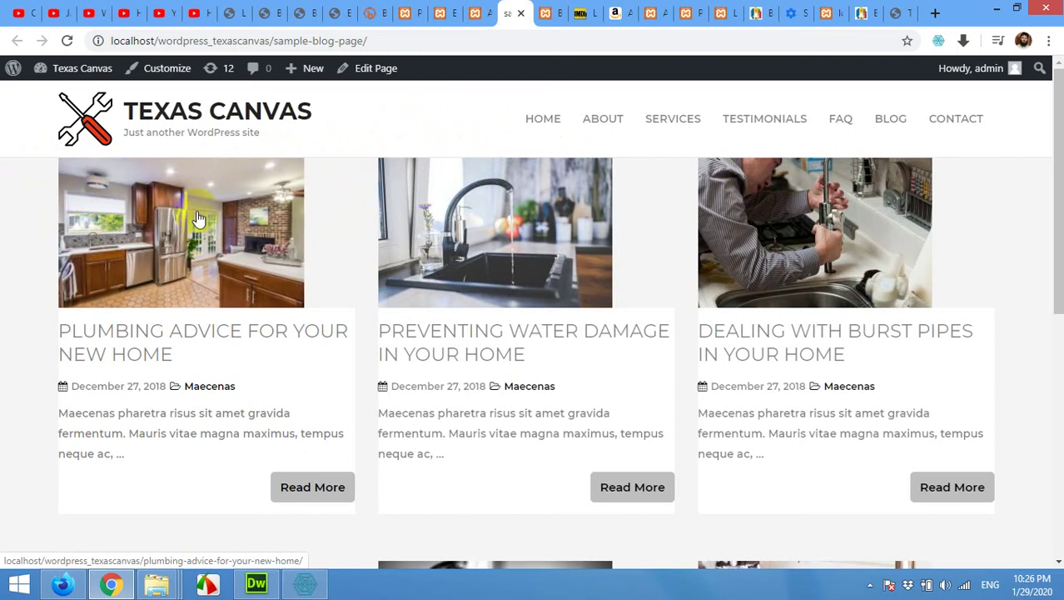
Step: Insert a Spacer block below the post grid shortcode in the sample blog page
{"action": "left_click", "coordinate": [473, 14]}
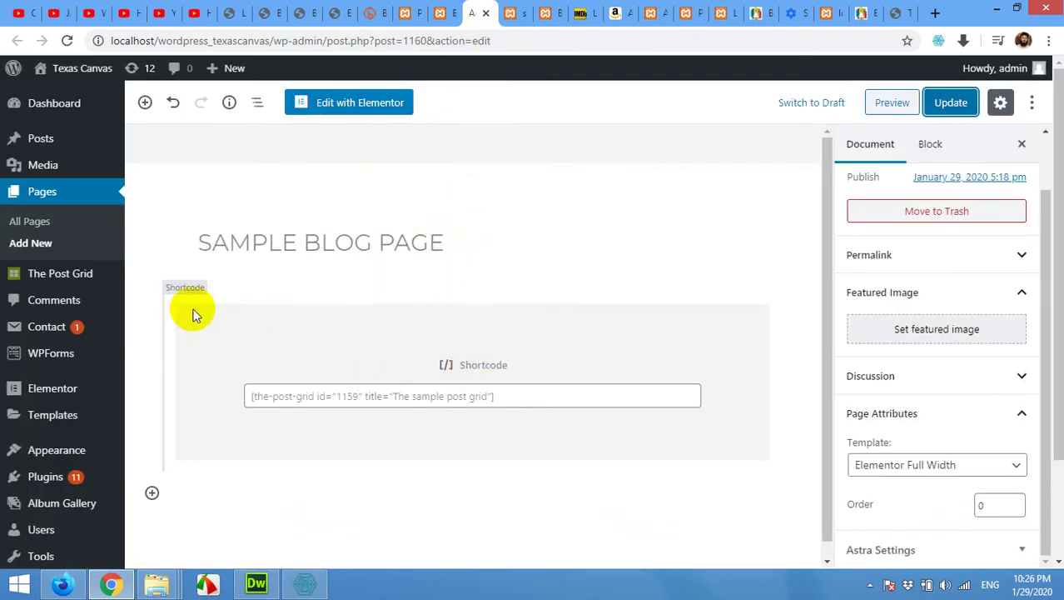
{"action": "left_click", "coordinate": [153, 493]}
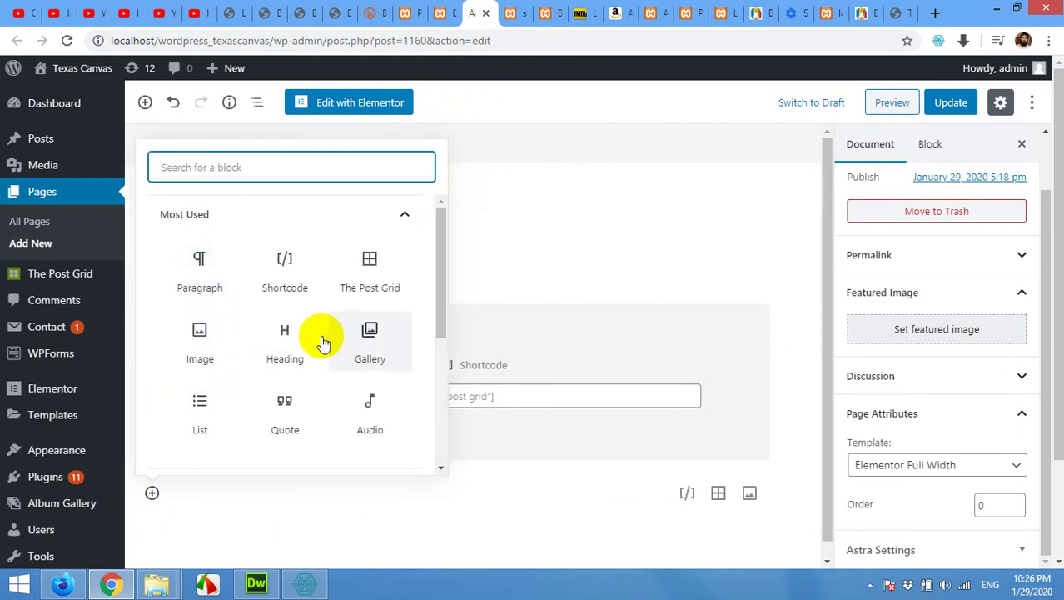
{"action": "scroll", "coordinate": [369, 414], "scroll_direction": "down", "scroll_amount": 4}
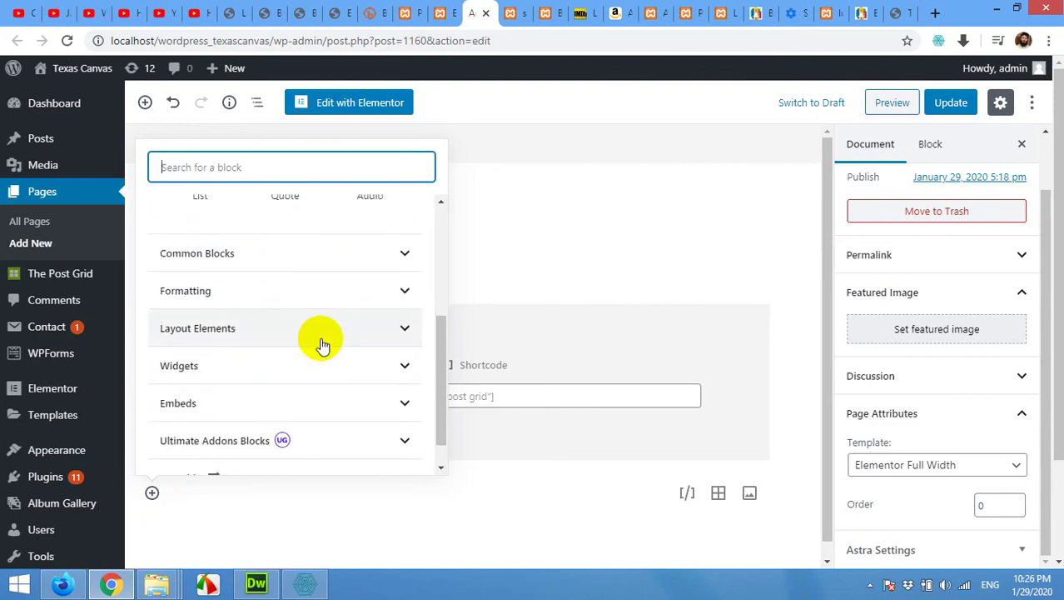
{"action": "scroll", "coordinate": [257, 320], "scroll_direction": "up", "scroll_amount": 1}
{"action": "scroll", "coordinate": [261, 304], "scroll_direction": "up", "scroll_amount": 3}
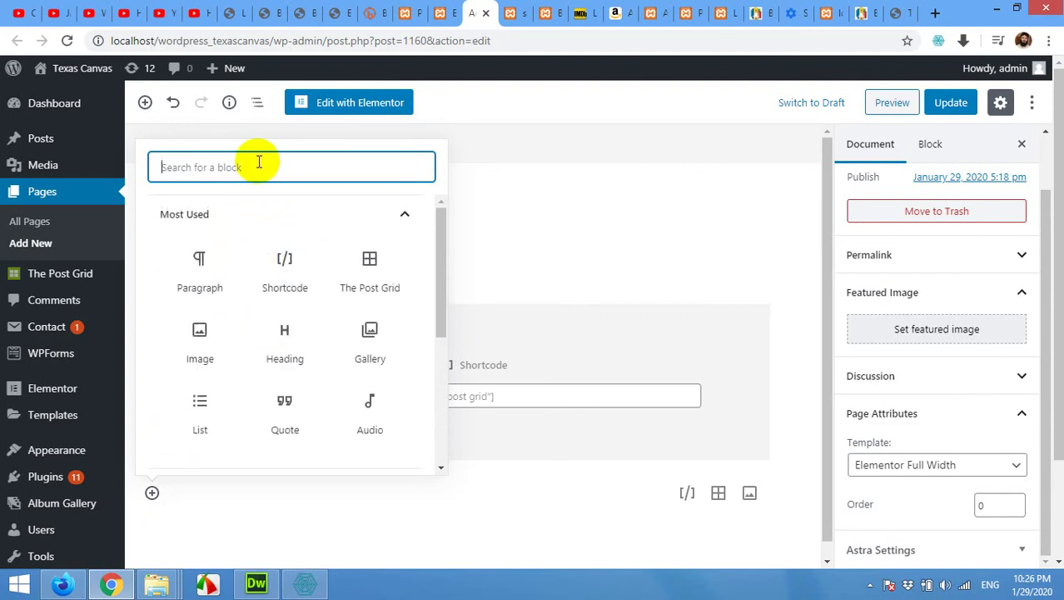
{"action": "type", "text": "spa"}
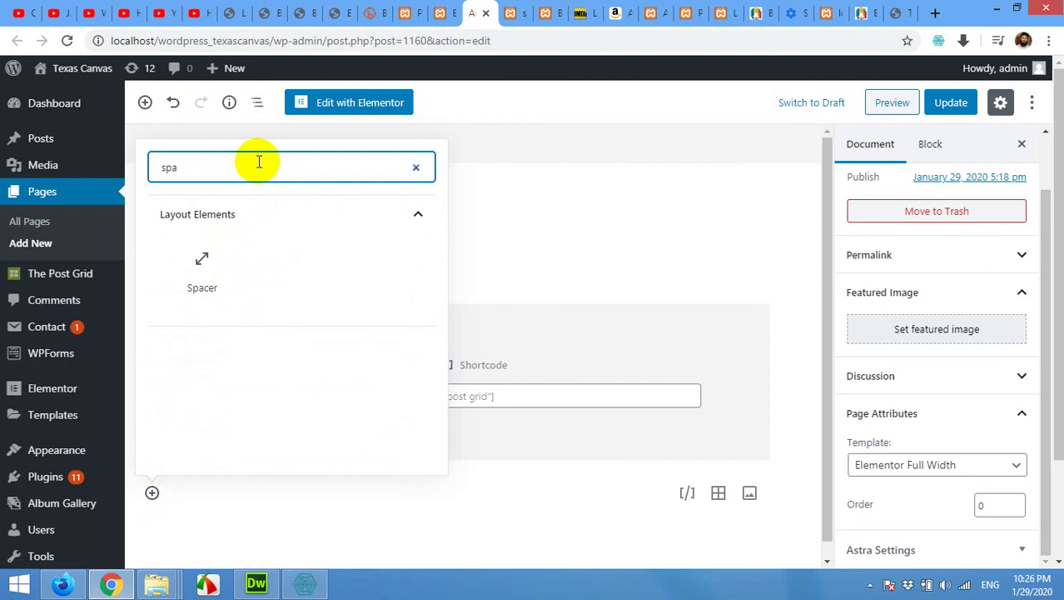
{"action": "left_click", "coordinate": [218, 297]}
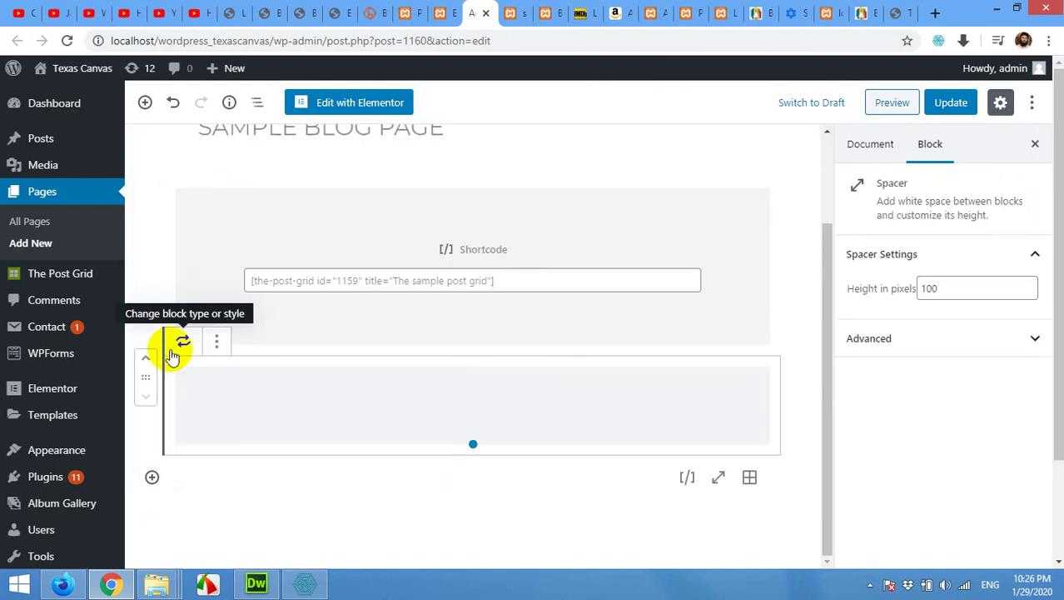
Step: Try to reorder the blocks so that the Spacer sits above the post grid's Shortcode block
{"action": "left_click_drag", "start_coordinate": [145, 381], "coordinate": [201, 163]}
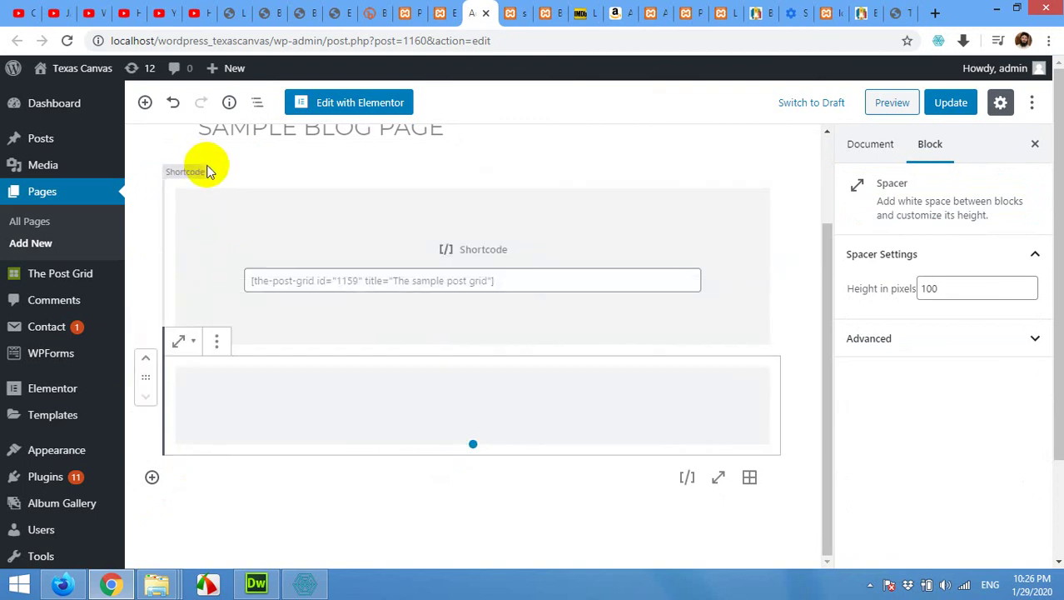
{"action": "mouse_move", "coordinate": [153, 366]}
{"action": "left_mouse_down"}
{"action": "mouse_move", "coordinate": [147, 322]}
{"action": "mouse_move", "coordinate": [164, 202]}
{"action": "mouse_move", "coordinate": [231, 140]}
{"action": "mouse_move", "coordinate": [170, 170]}
{"action": "mouse_move", "coordinate": [142, 209]}
{"action": "mouse_move", "coordinate": [147, 162]}
{"action": "left_mouse_up"}
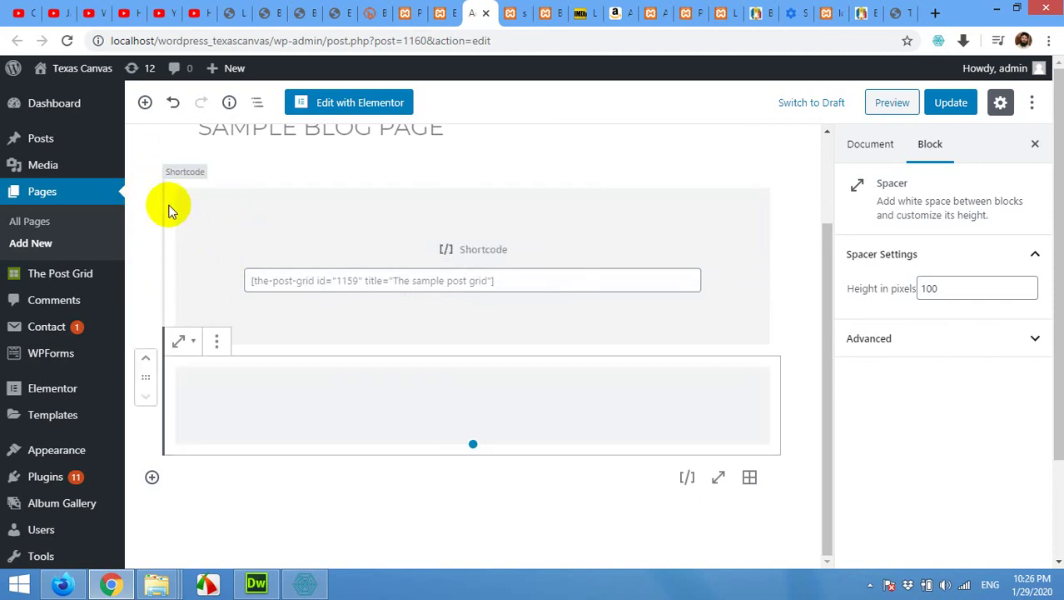
{"action": "left_click", "coordinate": [188, 177]}
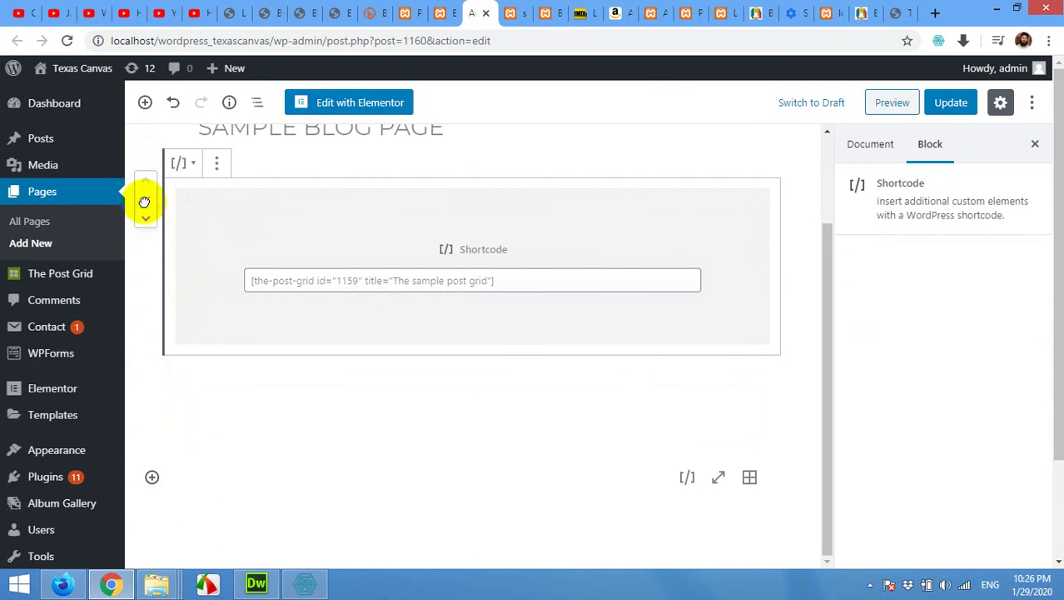
{"action": "left_click_drag", "start_coordinate": [144, 202], "coordinate": [141, 368]}
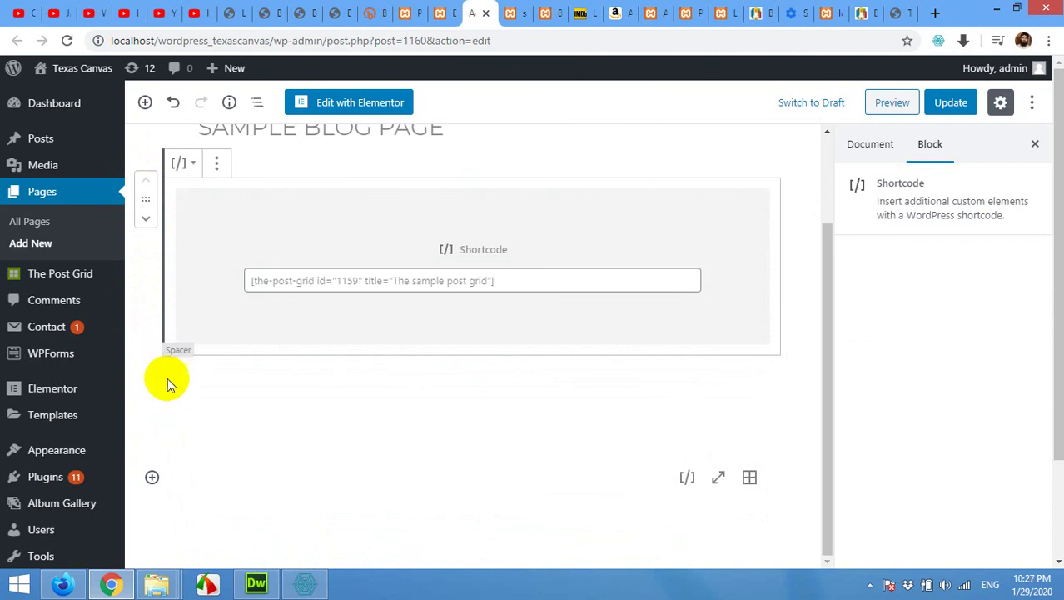
Step: Move the Spacer block above the post grid's Shortcode block
{"action": "scroll", "coordinate": [191, 367], "scroll_direction": "up", "scroll_amount": 1}
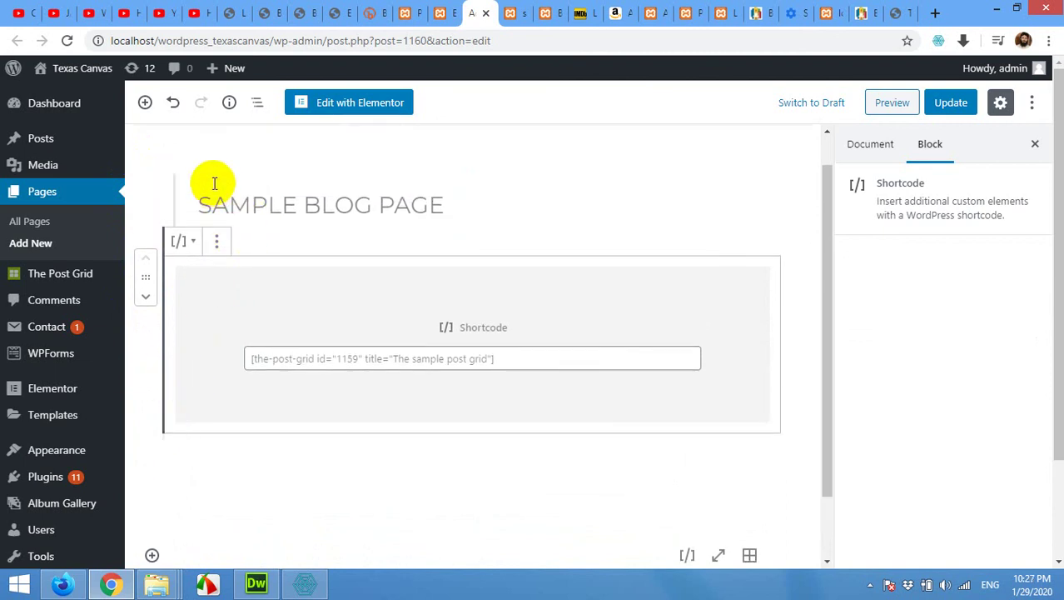
{"action": "scroll", "coordinate": [249, 379], "scroll_direction": "down", "scroll_amount": 1}
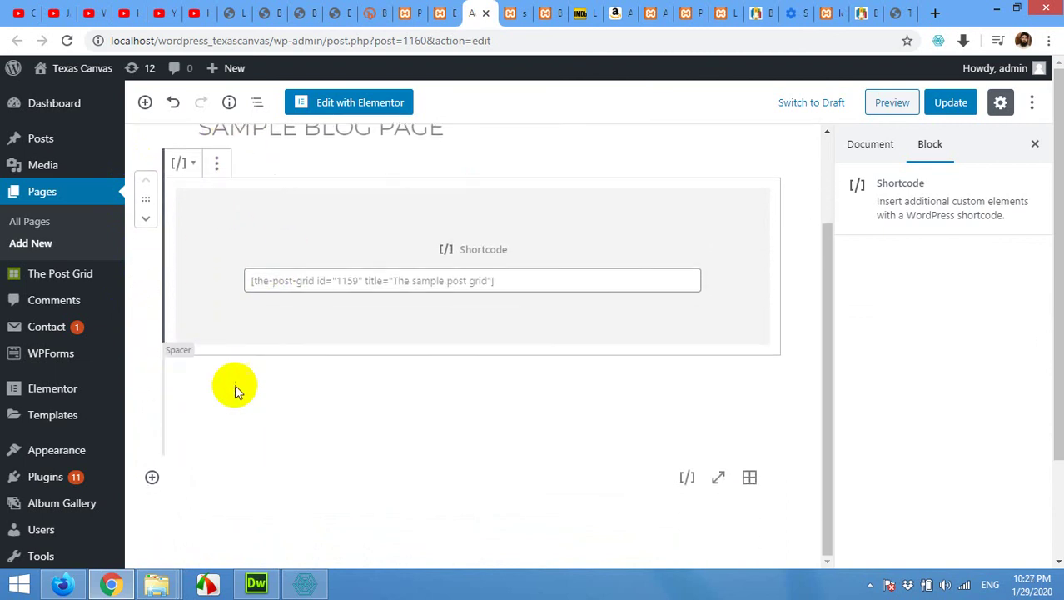
{"action": "left_click", "coordinate": [204, 414]}
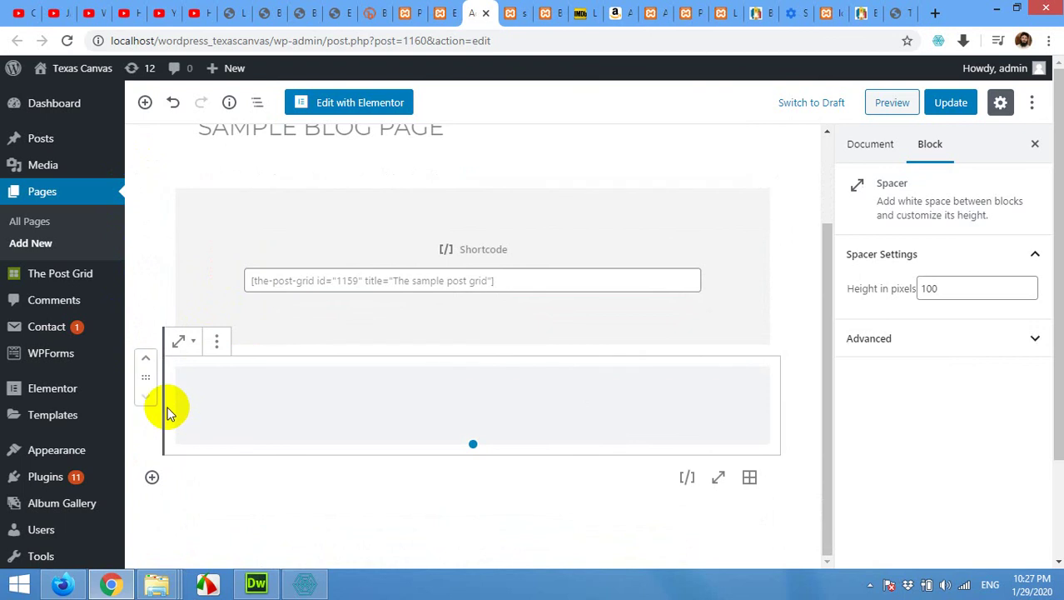
{"action": "left_click", "coordinate": [146, 364]}
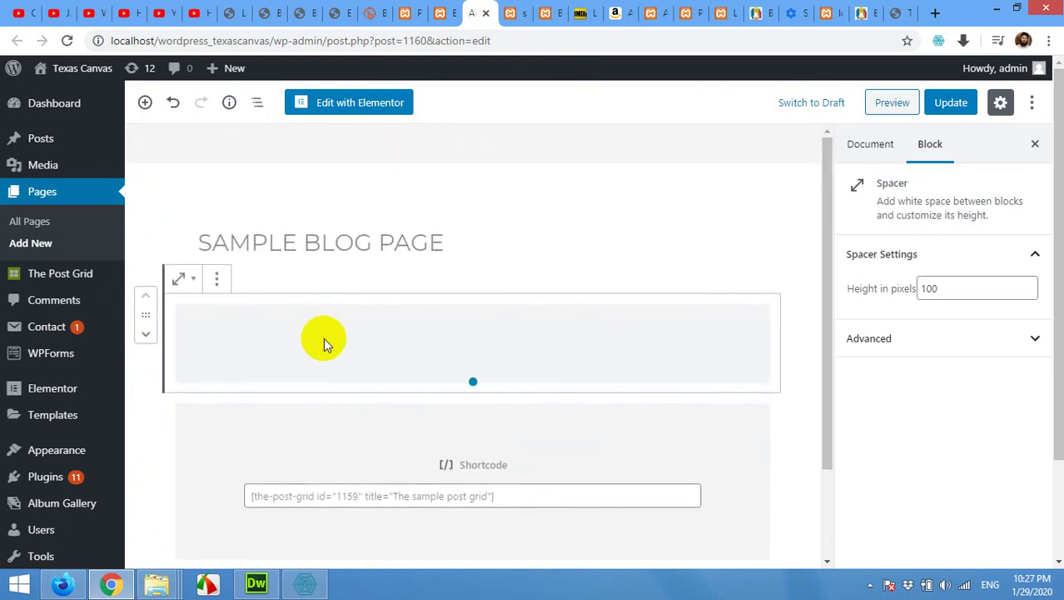
Step: Enlarge the Spacer above the post grid to a height of about 162 pixels and update the page
{"action": "left_click", "coordinate": [216, 281]}
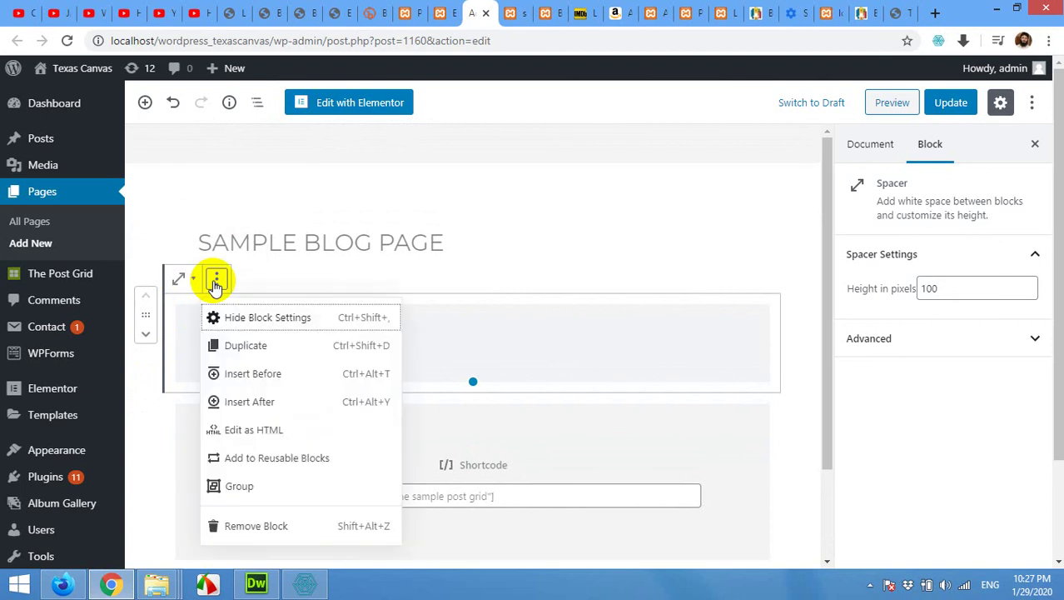
{"action": "left_click", "coordinate": [475, 341]}
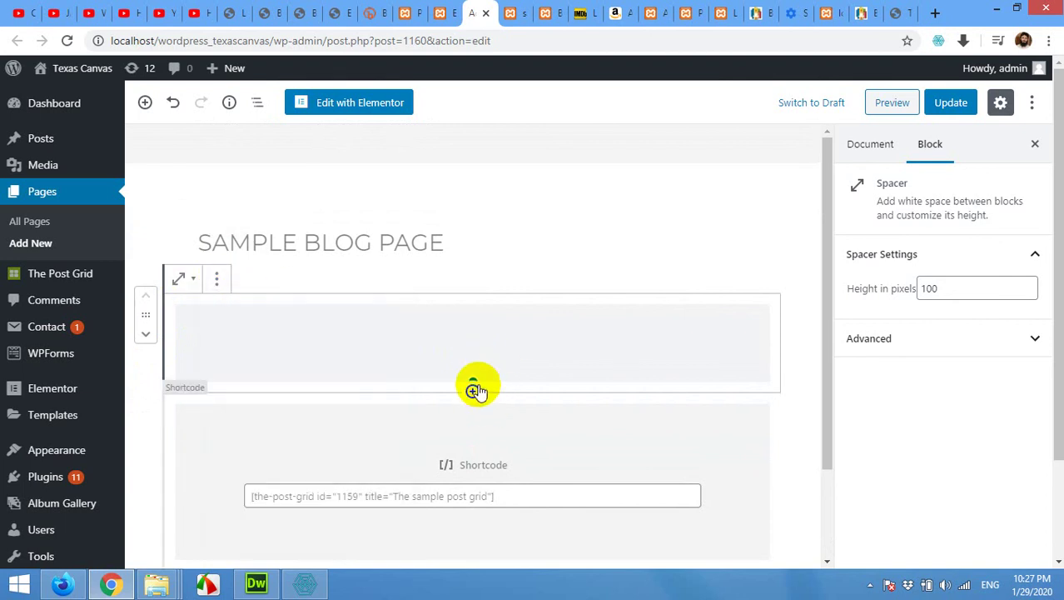
{"action": "left_click_drag", "start_coordinate": [476, 385], "coordinate": [473, 429]}
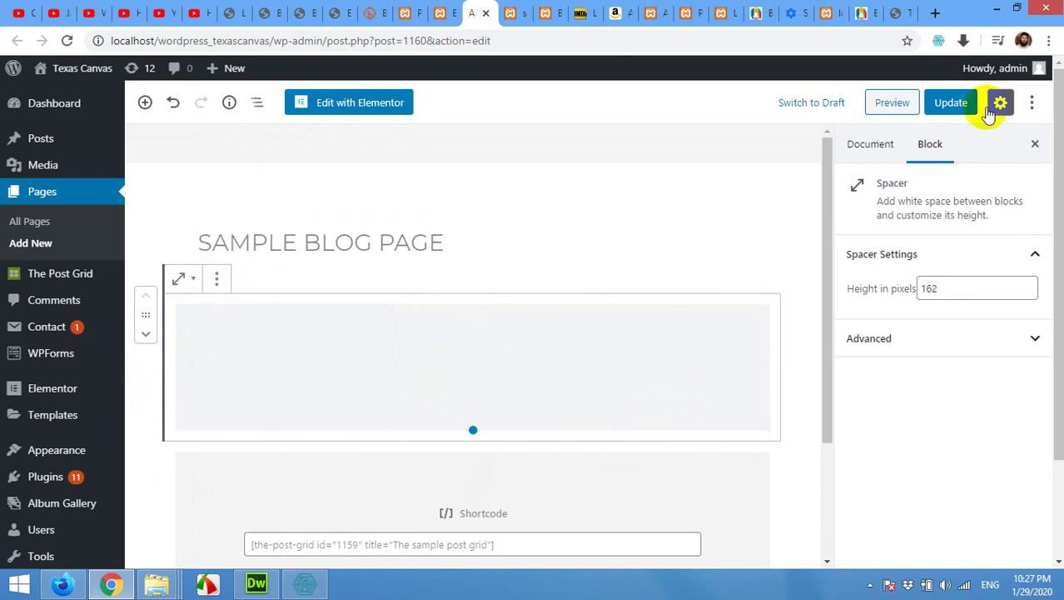
{"action": "left_click", "coordinate": [945, 105]}
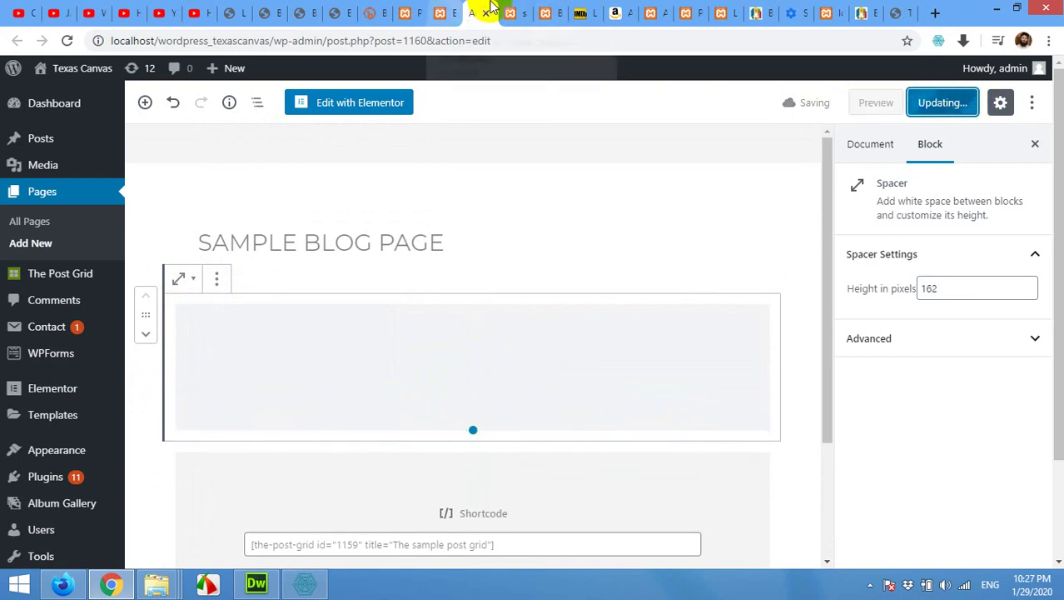
Step: Reload the published sample blog page and examine the spacing above the post grid and the size of the feature images
{"action": "left_click", "coordinate": [516, 10]}
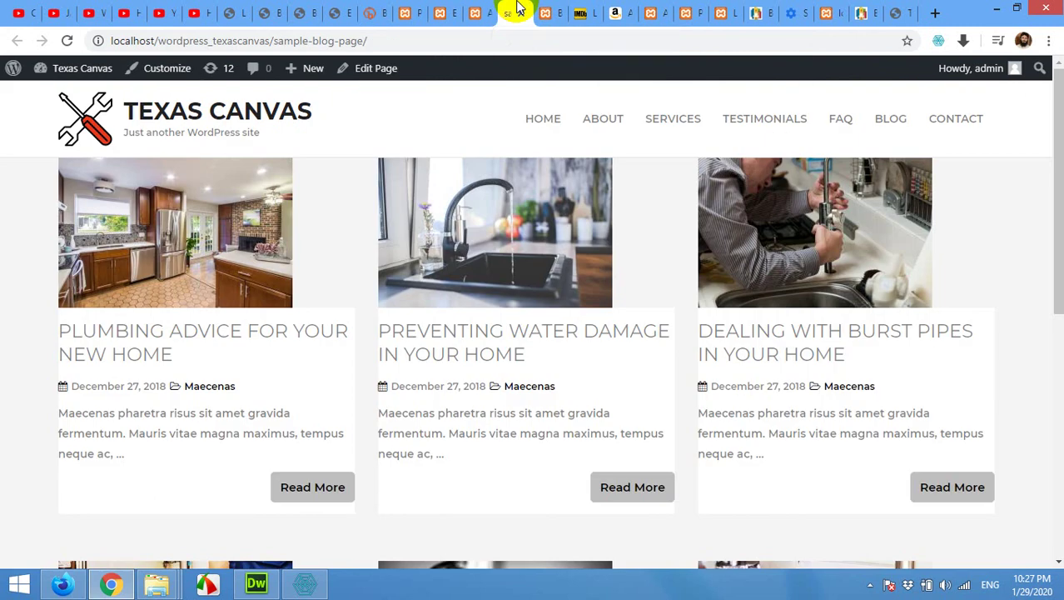
{"action": "left_click", "coordinate": [66, 41]}
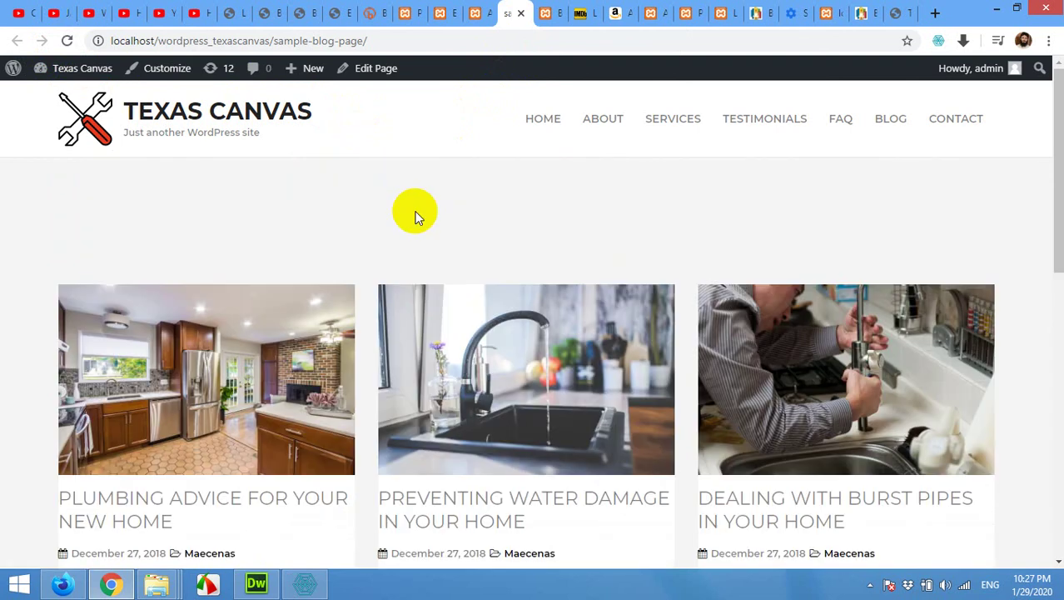
{"action": "scroll", "coordinate": [373, 265], "scroll_direction": "down", "scroll_amount": 8}
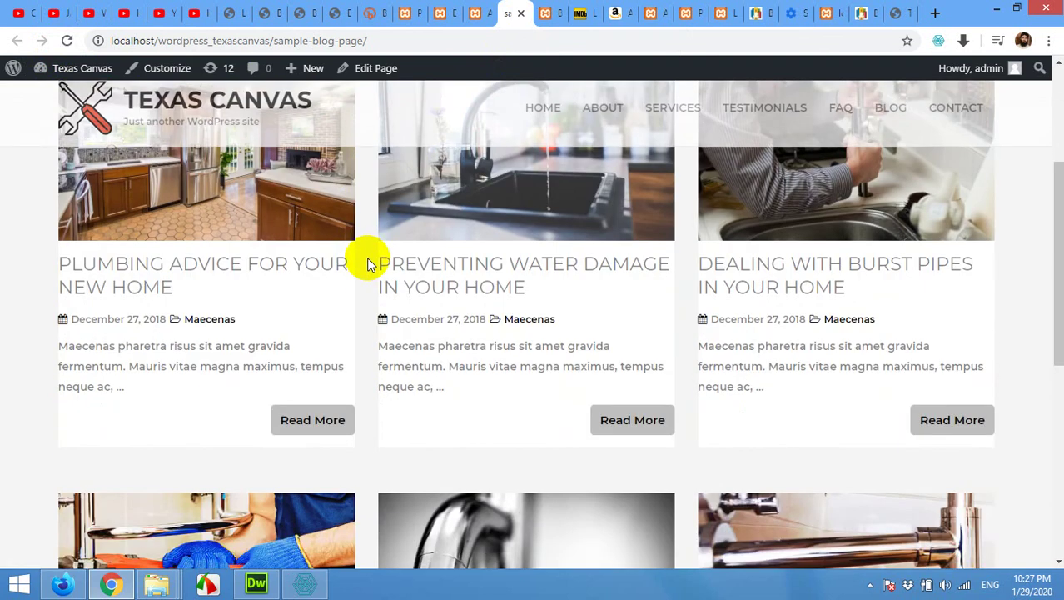
{"action": "scroll", "coordinate": [441, 379], "scroll_direction": "up", "scroll_amount": 8}
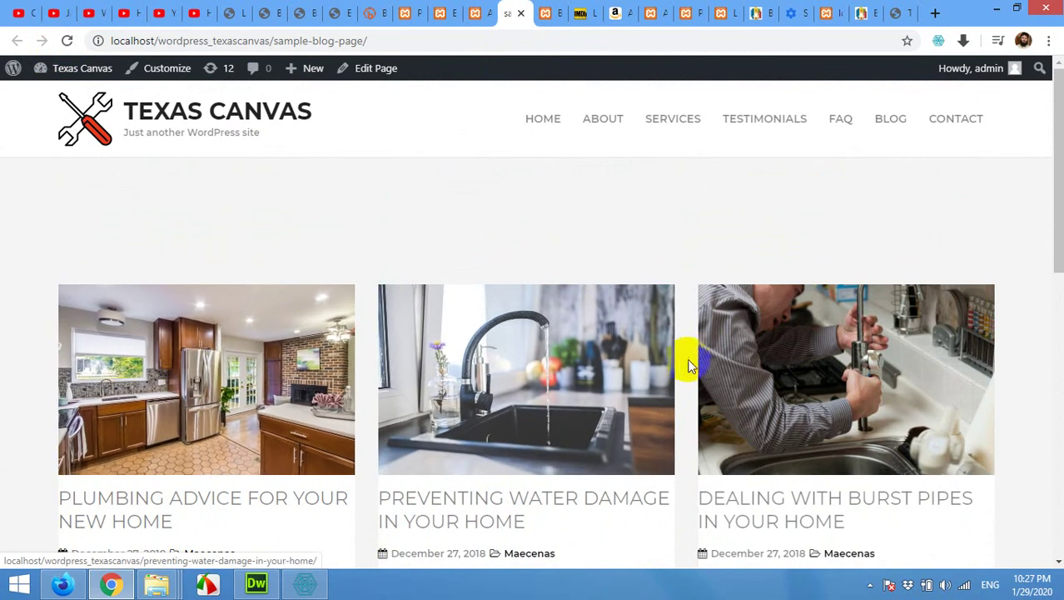
{"action": "scroll", "coordinate": [836, 361], "scroll_direction": "down", "scroll_amount": 2}
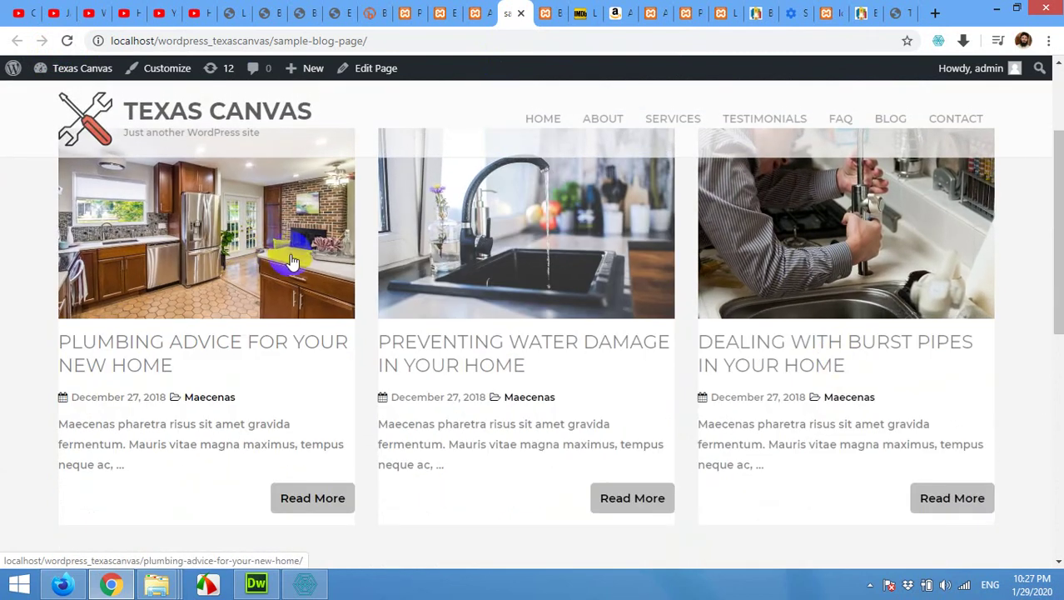
{"action": "scroll", "coordinate": [290, 254], "scroll_direction": "up", "scroll_amount": 2}
{"action": "scroll", "coordinate": [494, 203], "scroll_direction": "down", "scroll_amount": 3}
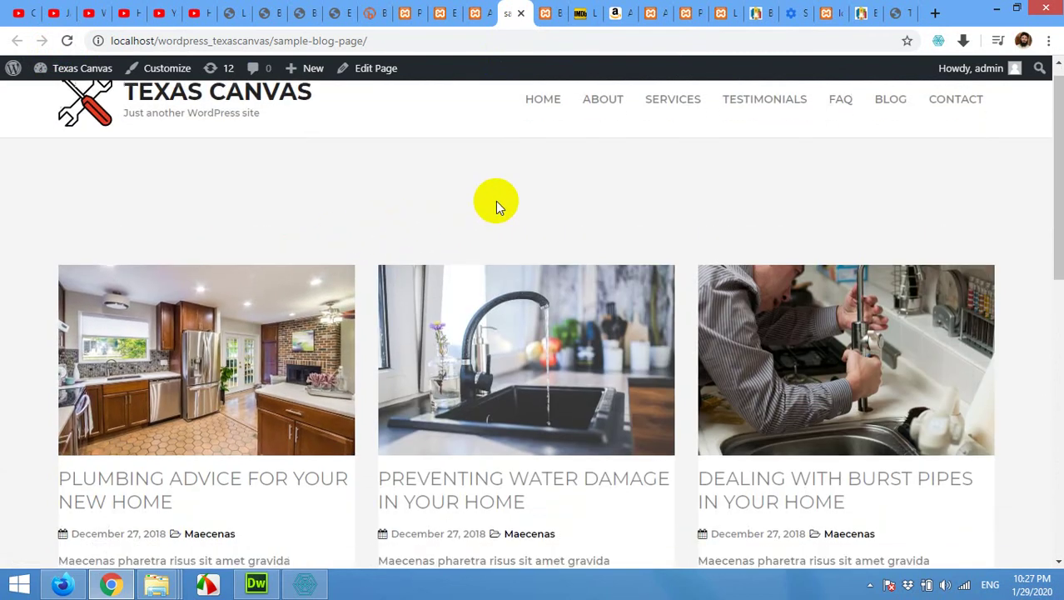
{"action": "scroll", "coordinate": [423, 248], "scroll_direction": "up", "scroll_amount": 3}
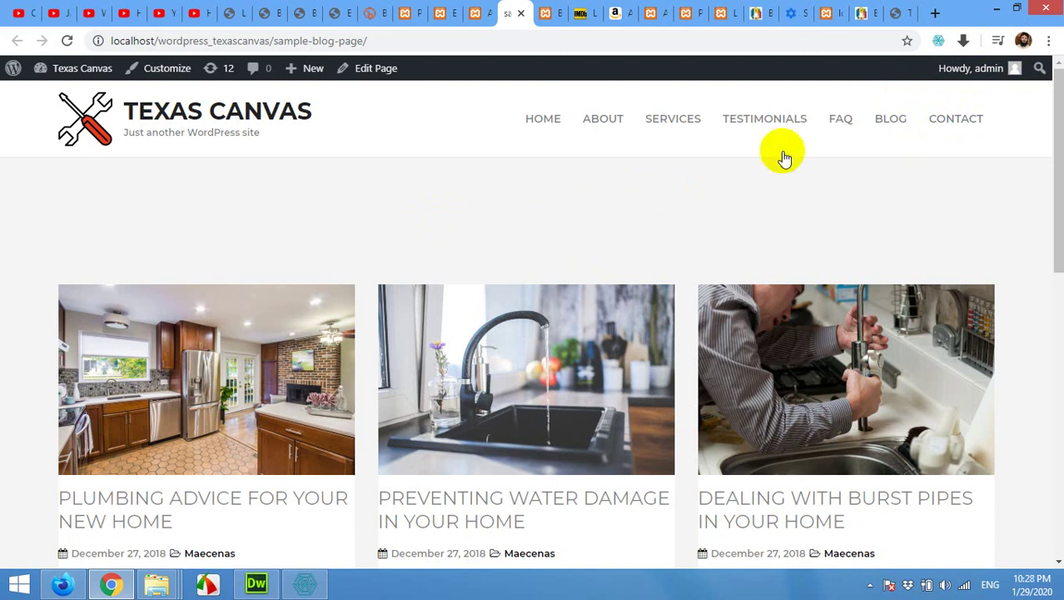
Step: Check how the post grid responds to narrow and medium browser window widths, and maximize the window again
{"action": "left_click", "coordinate": [1021, 7]}
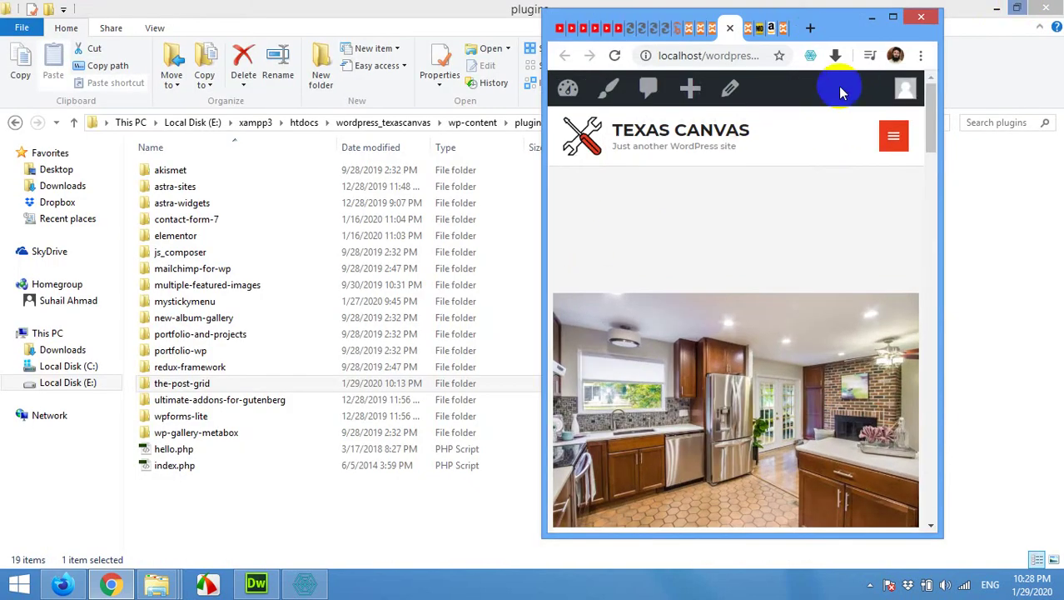
{"action": "left_click_drag", "start_coordinate": [545, 218], "coordinate": [302, 230]}
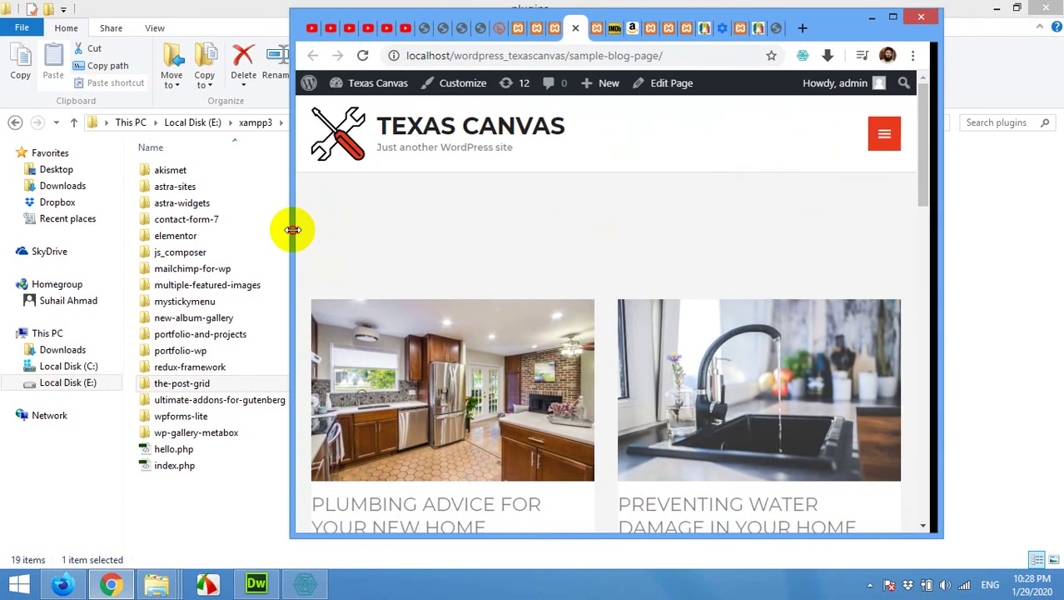
{"action": "left_click_drag", "start_coordinate": [292, 230], "coordinate": [563, 221]}
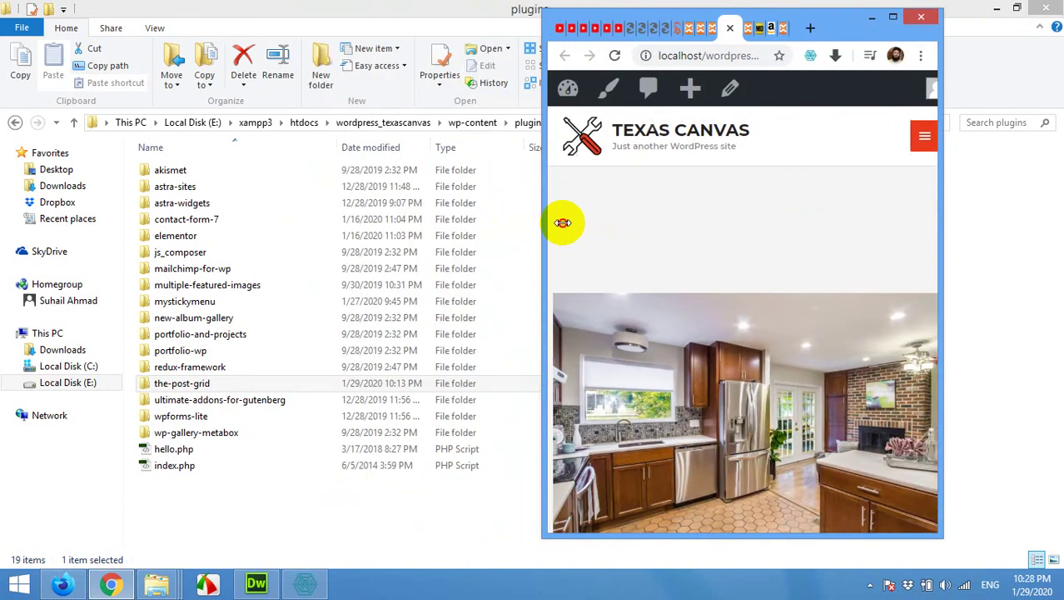
{"action": "scroll", "coordinate": [728, 290], "scroll_direction": "down", "scroll_amount": 15}
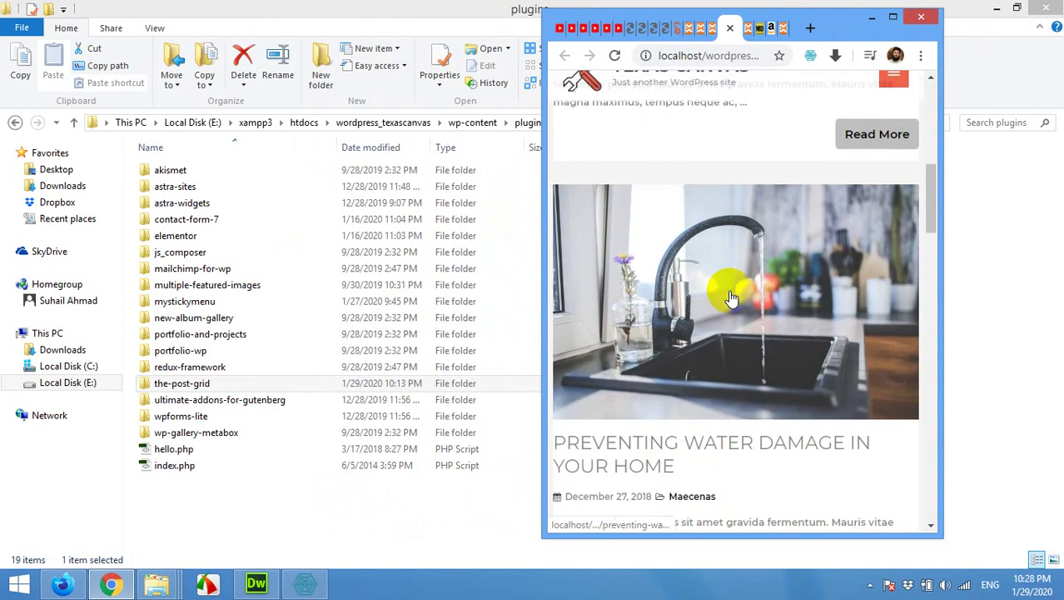
{"action": "scroll", "coordinate": [727, 292], "scroll_direction": "up", "scroll_amount": 12}
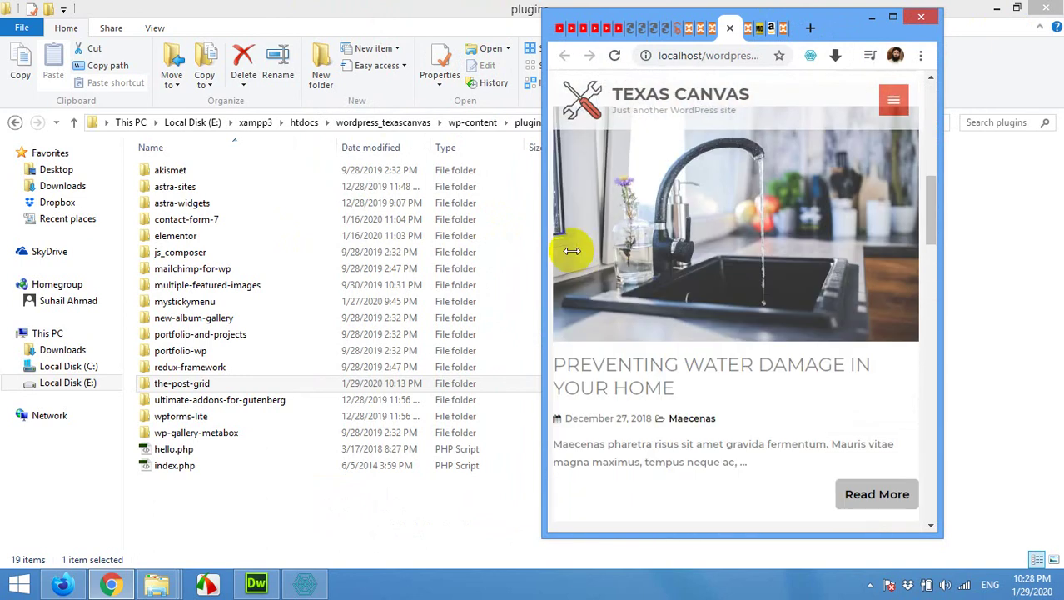
{"action": "left_click_drag", "start_coordinate": [544, 245], "coordinate": [209, 261]}
{"action": "scroll", "coordinate": [633, 267], "scroll_direction": "up", "scroll_amount": 10}
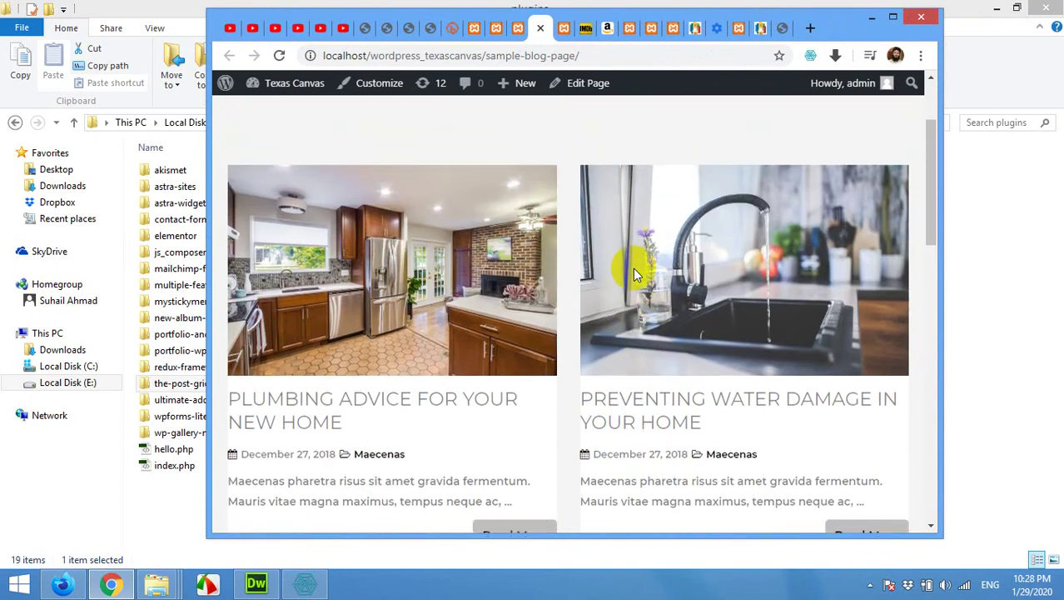
{"action": "scroll", "coordinate": [633, 267], "scroll_direction": "down", "scroll_amount": 11}
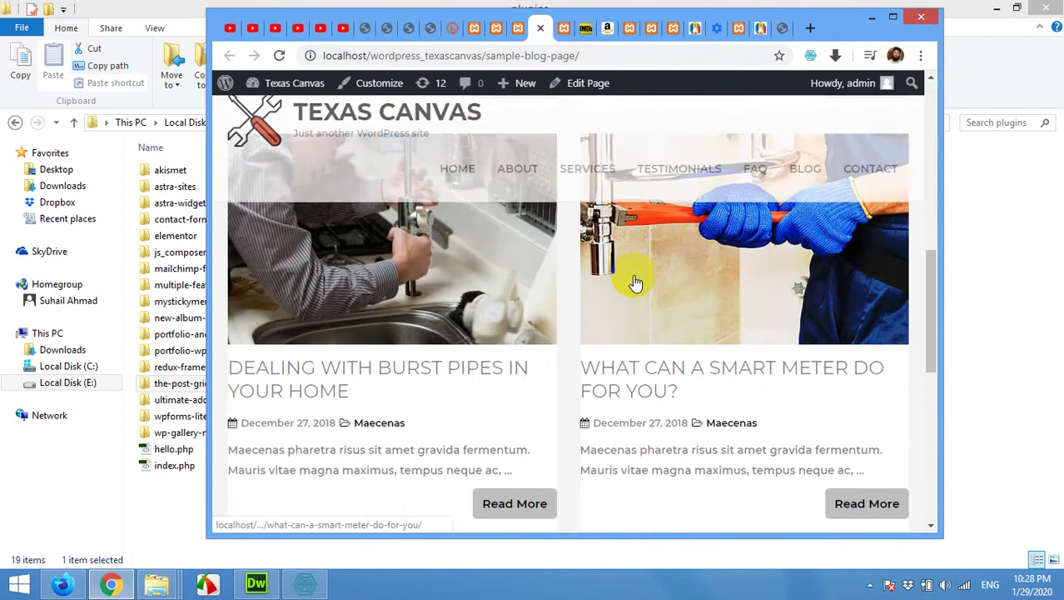
{"action": "scroll", "coordinate": [419, 301], "scroll_direction": "up", "scroll_amount": 7}
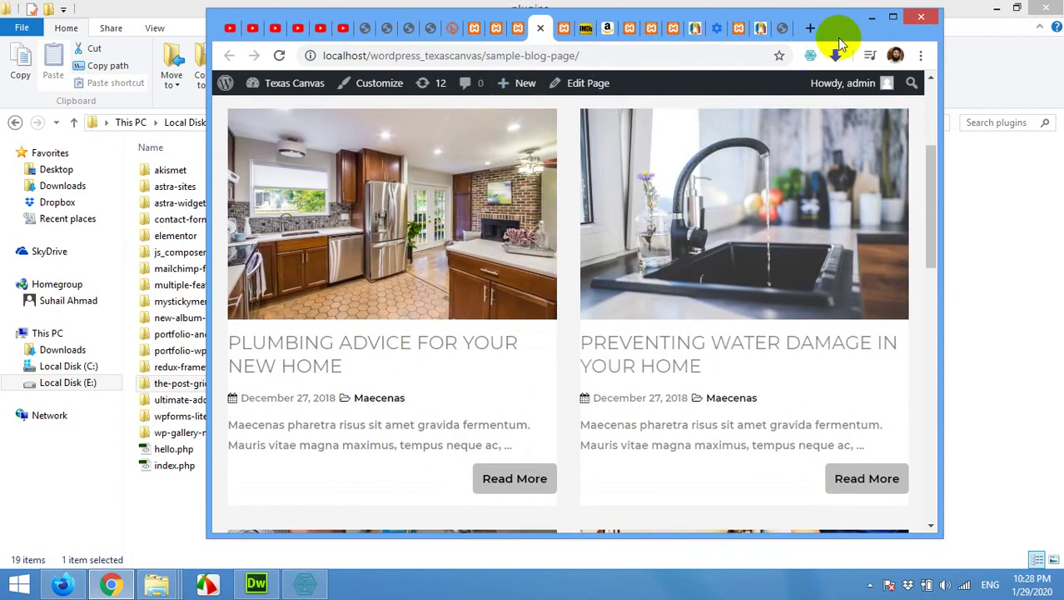
{"action": "left_click", "coordinate": [893, 17]}
Step: Review the whole published post grid at full window width, from the top spacing down to the footer
{"action": "scroll", "coordinate": [551, 285], "scroll_direction": "down", "scroll_amount": 6}
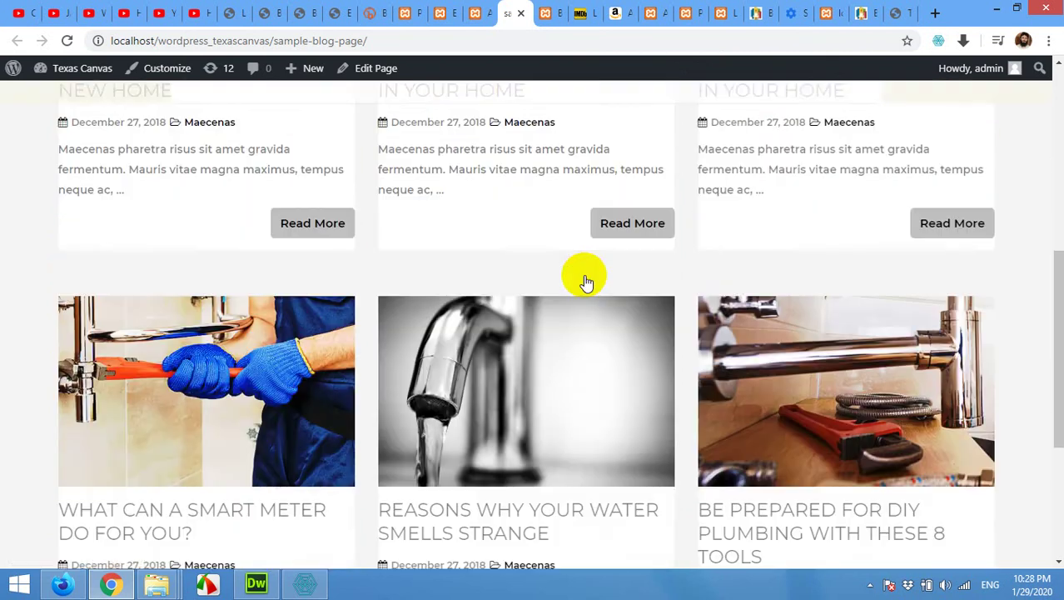
{"action": "scroll", "coordinate": [566, 281], "scroll_direction": "up", "scroll_amount": 7}
{"action": "scroll", "coordinate": [575, 289], "scroll_direction": "up", "scroll_amount": 3}
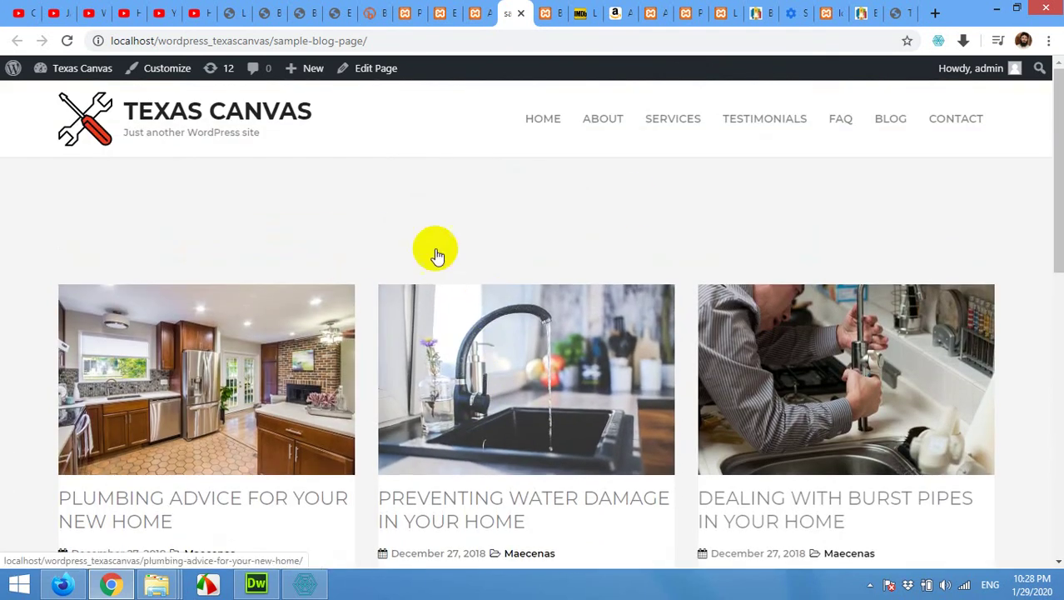
{"action": "scroll", "coordinate": [250, 225], "scroll_direction": "down", "scroll_amount": 7}
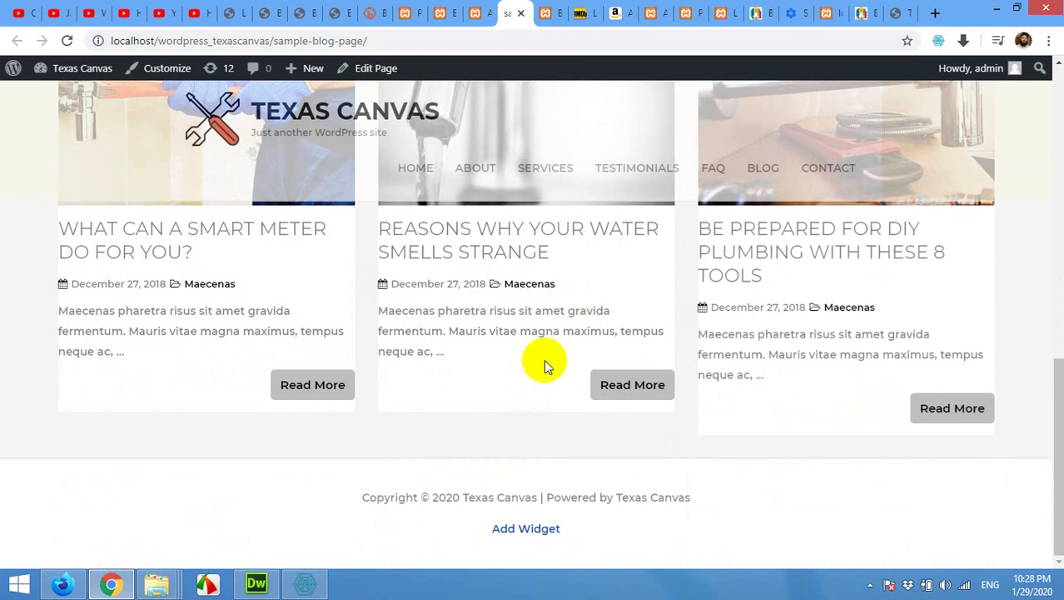
{"action": "scroll", "coordinate": [404, 345], "scroll_direction": "up", "scroll_amount": 8}
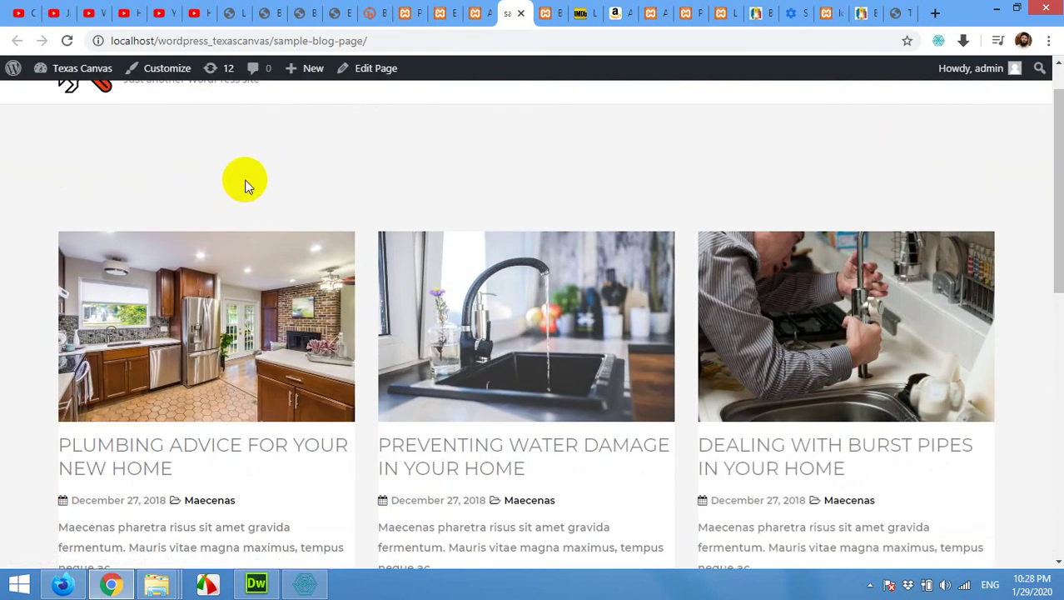
{"action": "scroll", "coordinate": [244, 187], "scroll_direction": "up", "scroll_amount": 2}
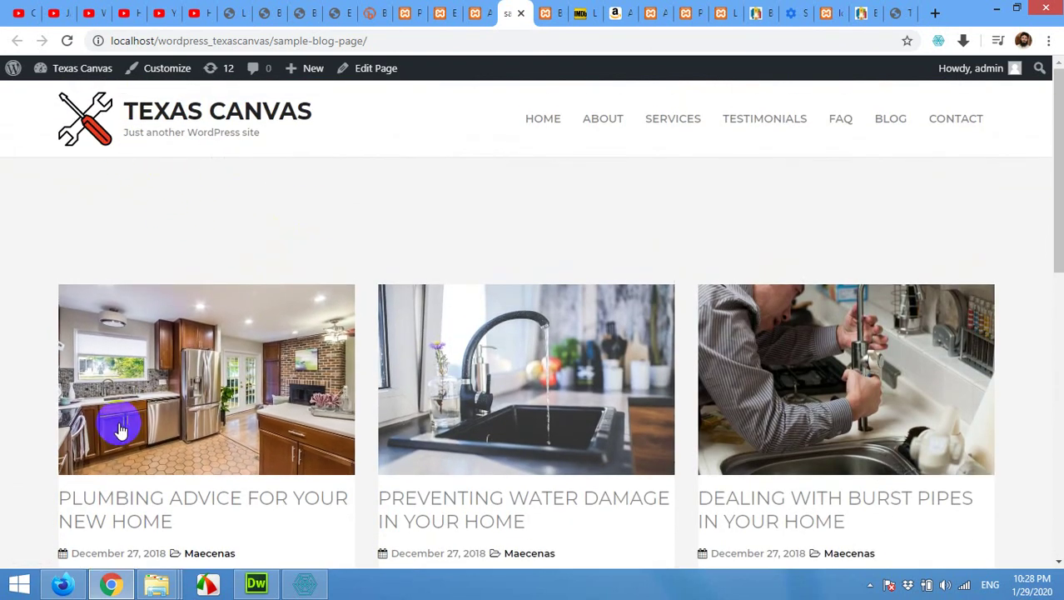